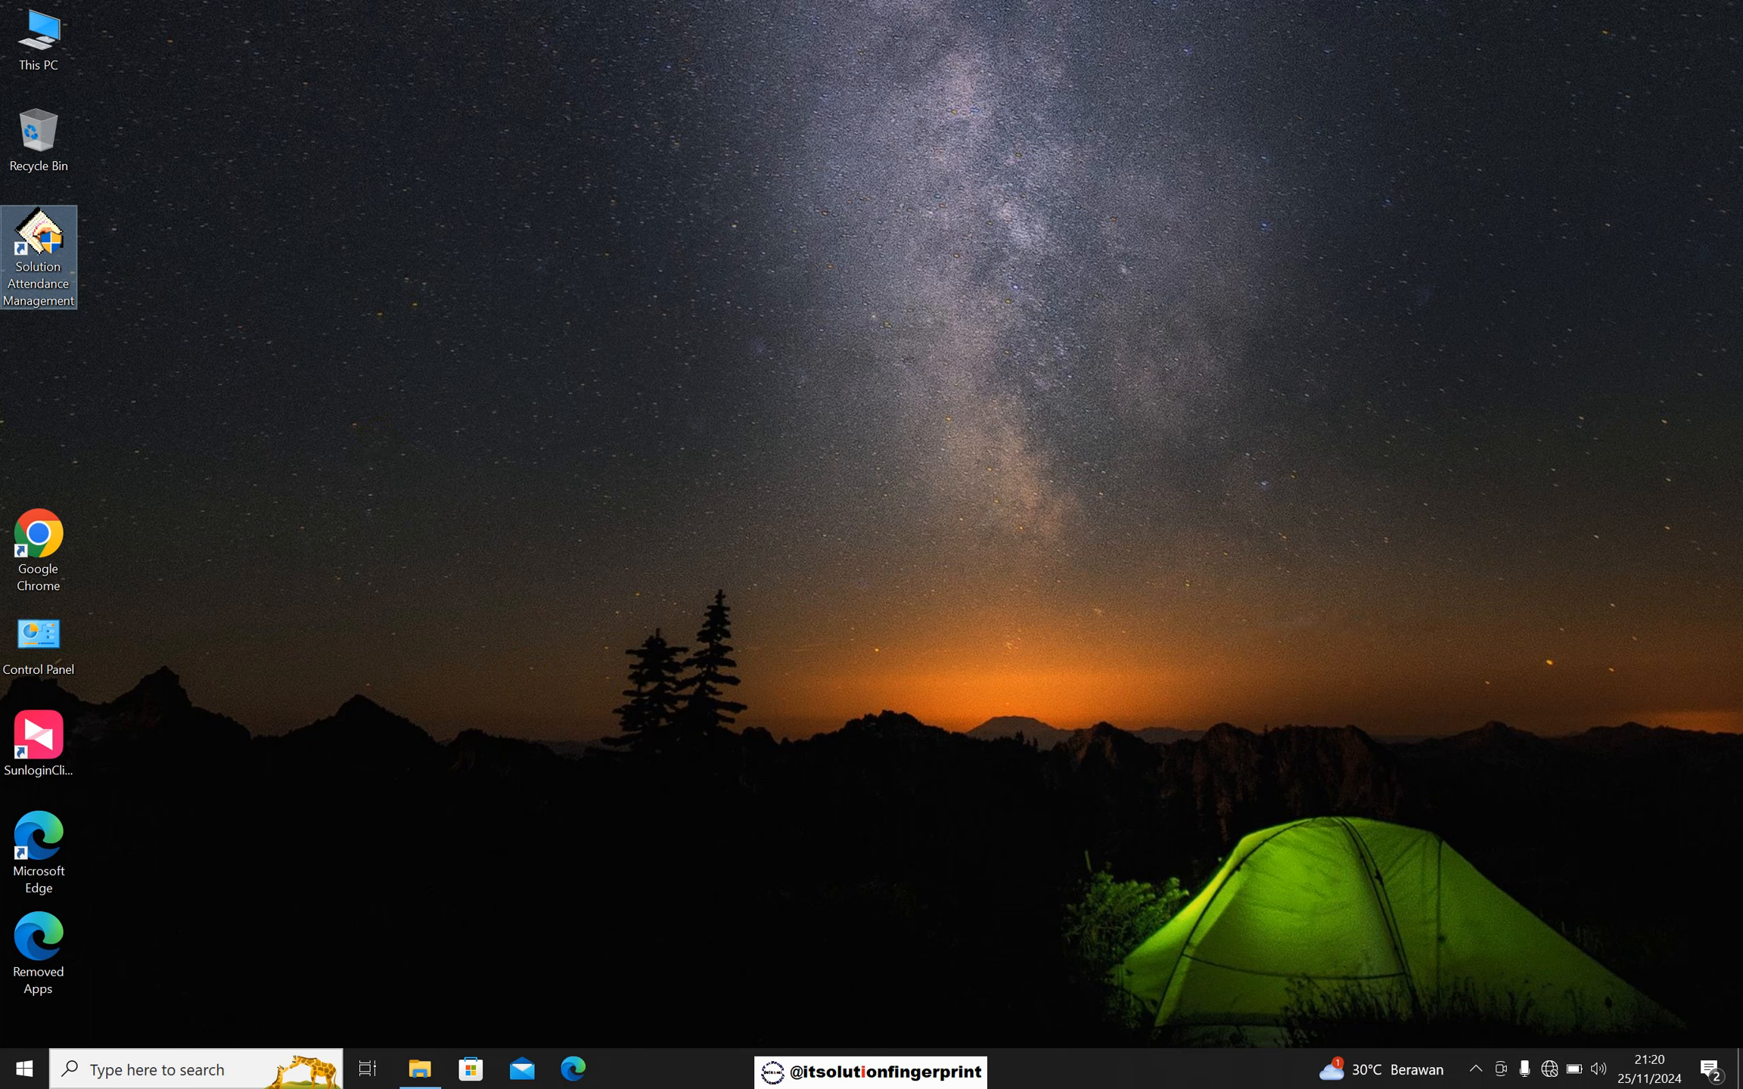
# Start Solution Attendance Management and open the NORMAL entry in the working-hours settings (Pengaturan Jam Kerja)
pyautogui.click(783, 665)
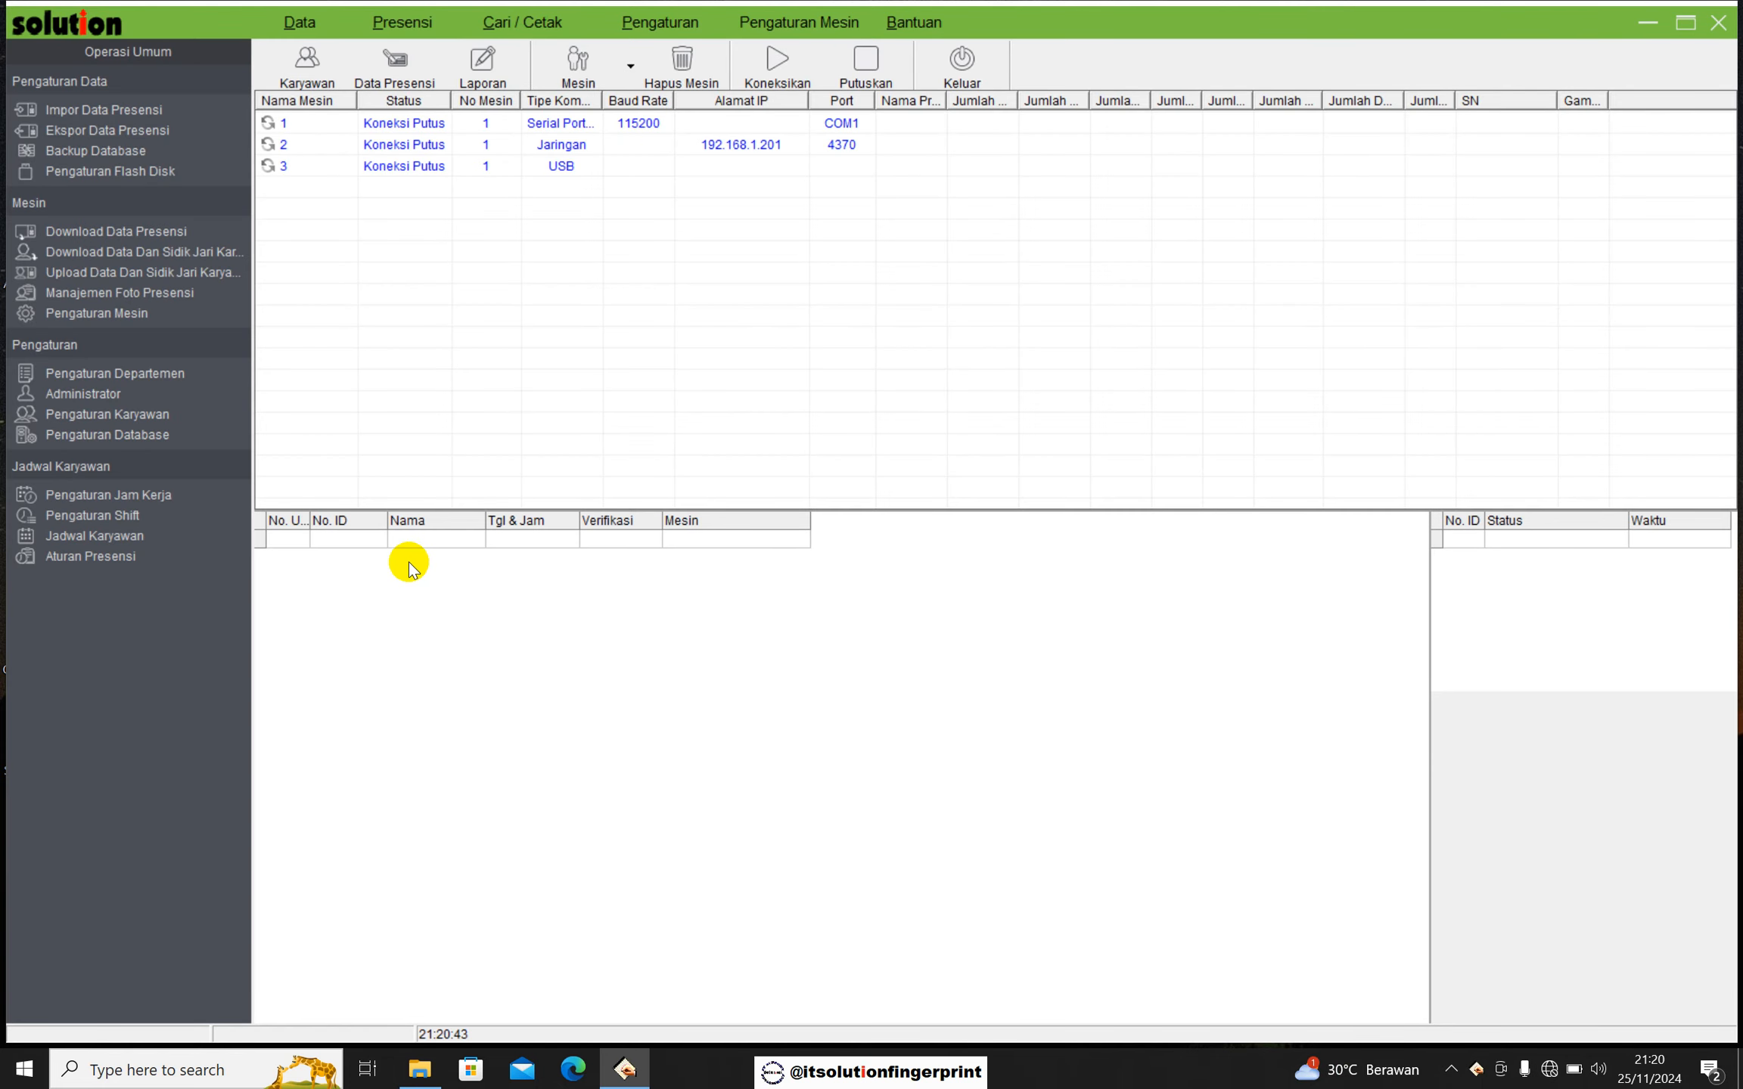
pyautogui.click(115, 497)
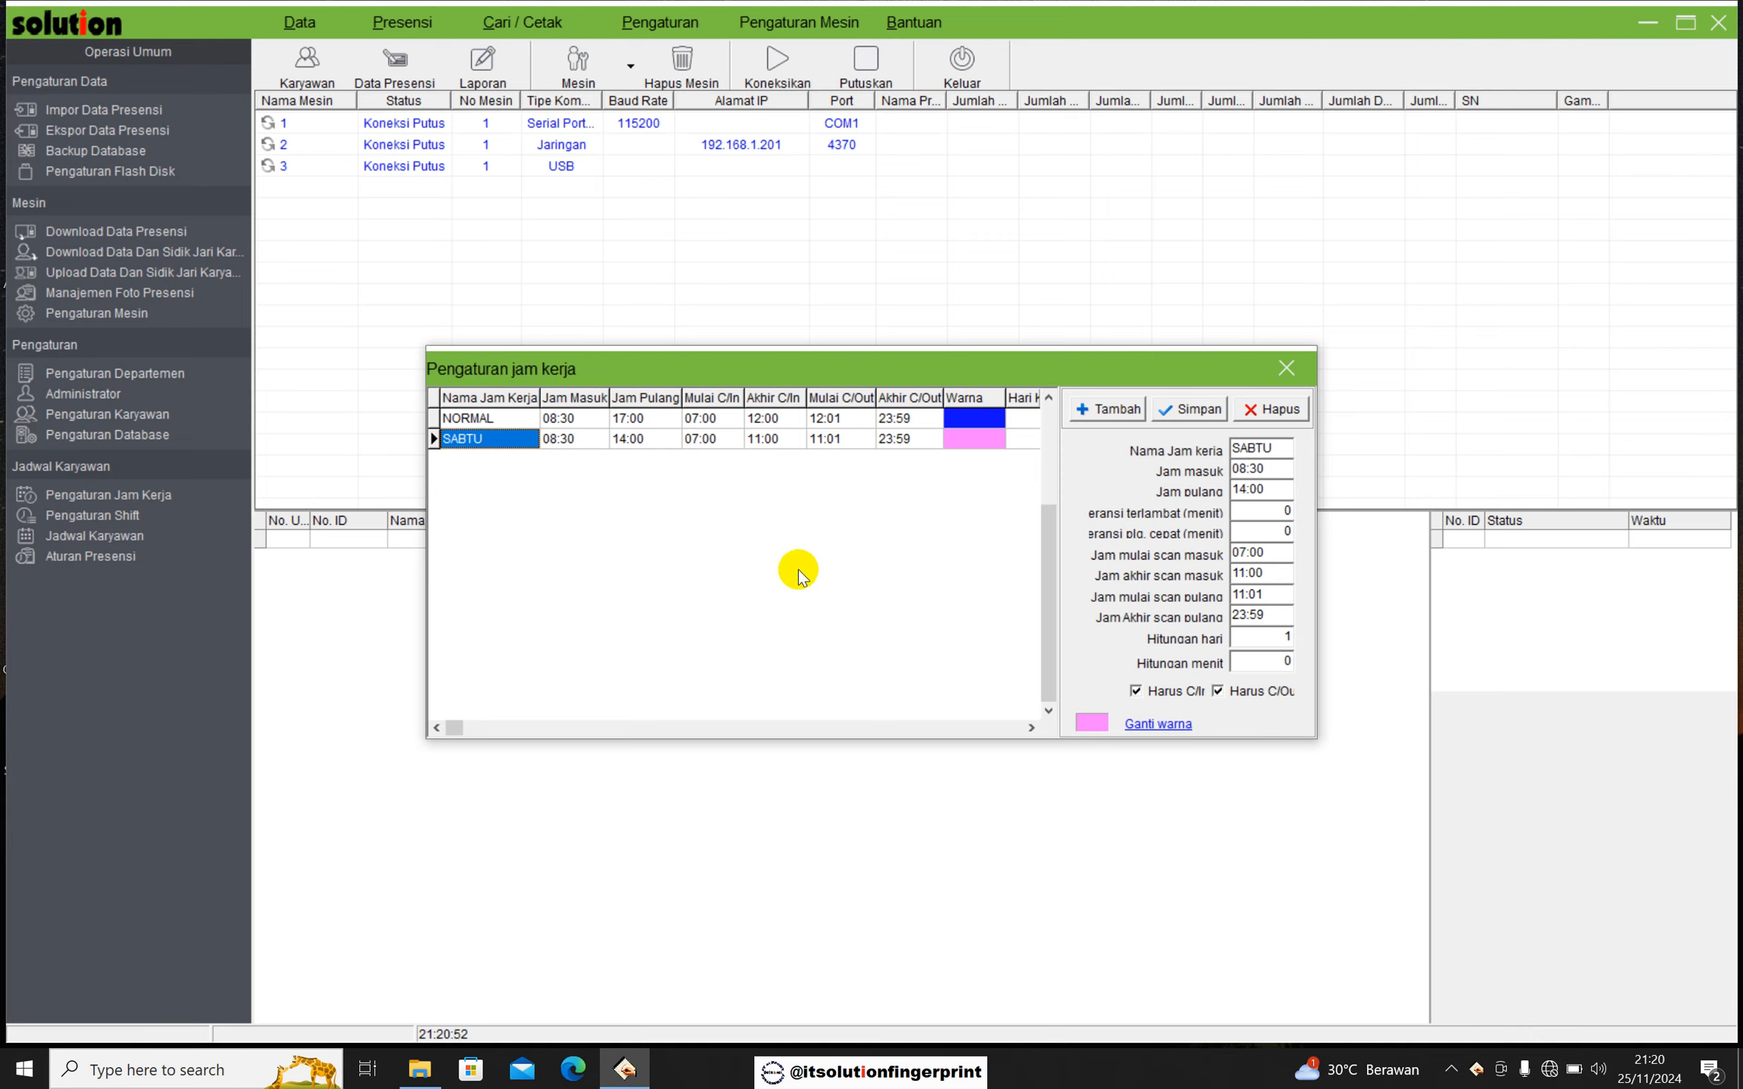
pyautogui.click(522, 419)
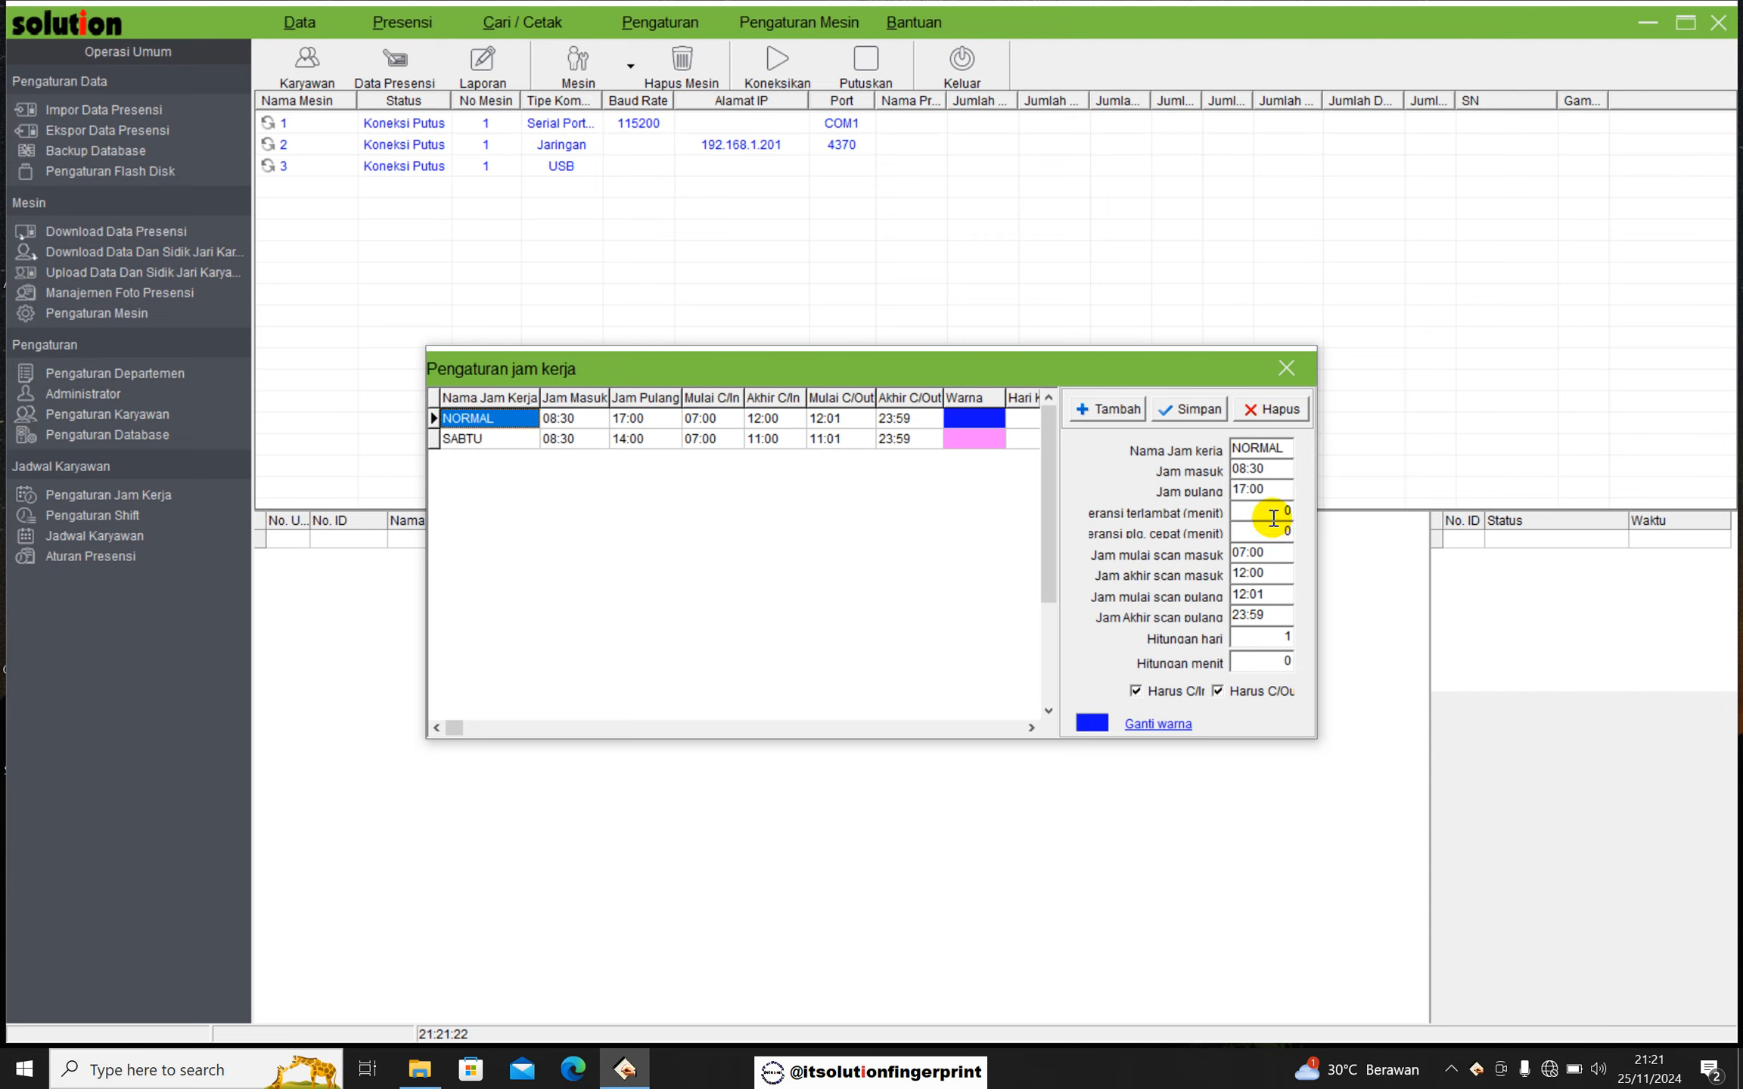
# Try a late-arrival tolerance of 5 minutes on the NORMAL working hours and set it back to 0
pyautogui.click(1276, 511)
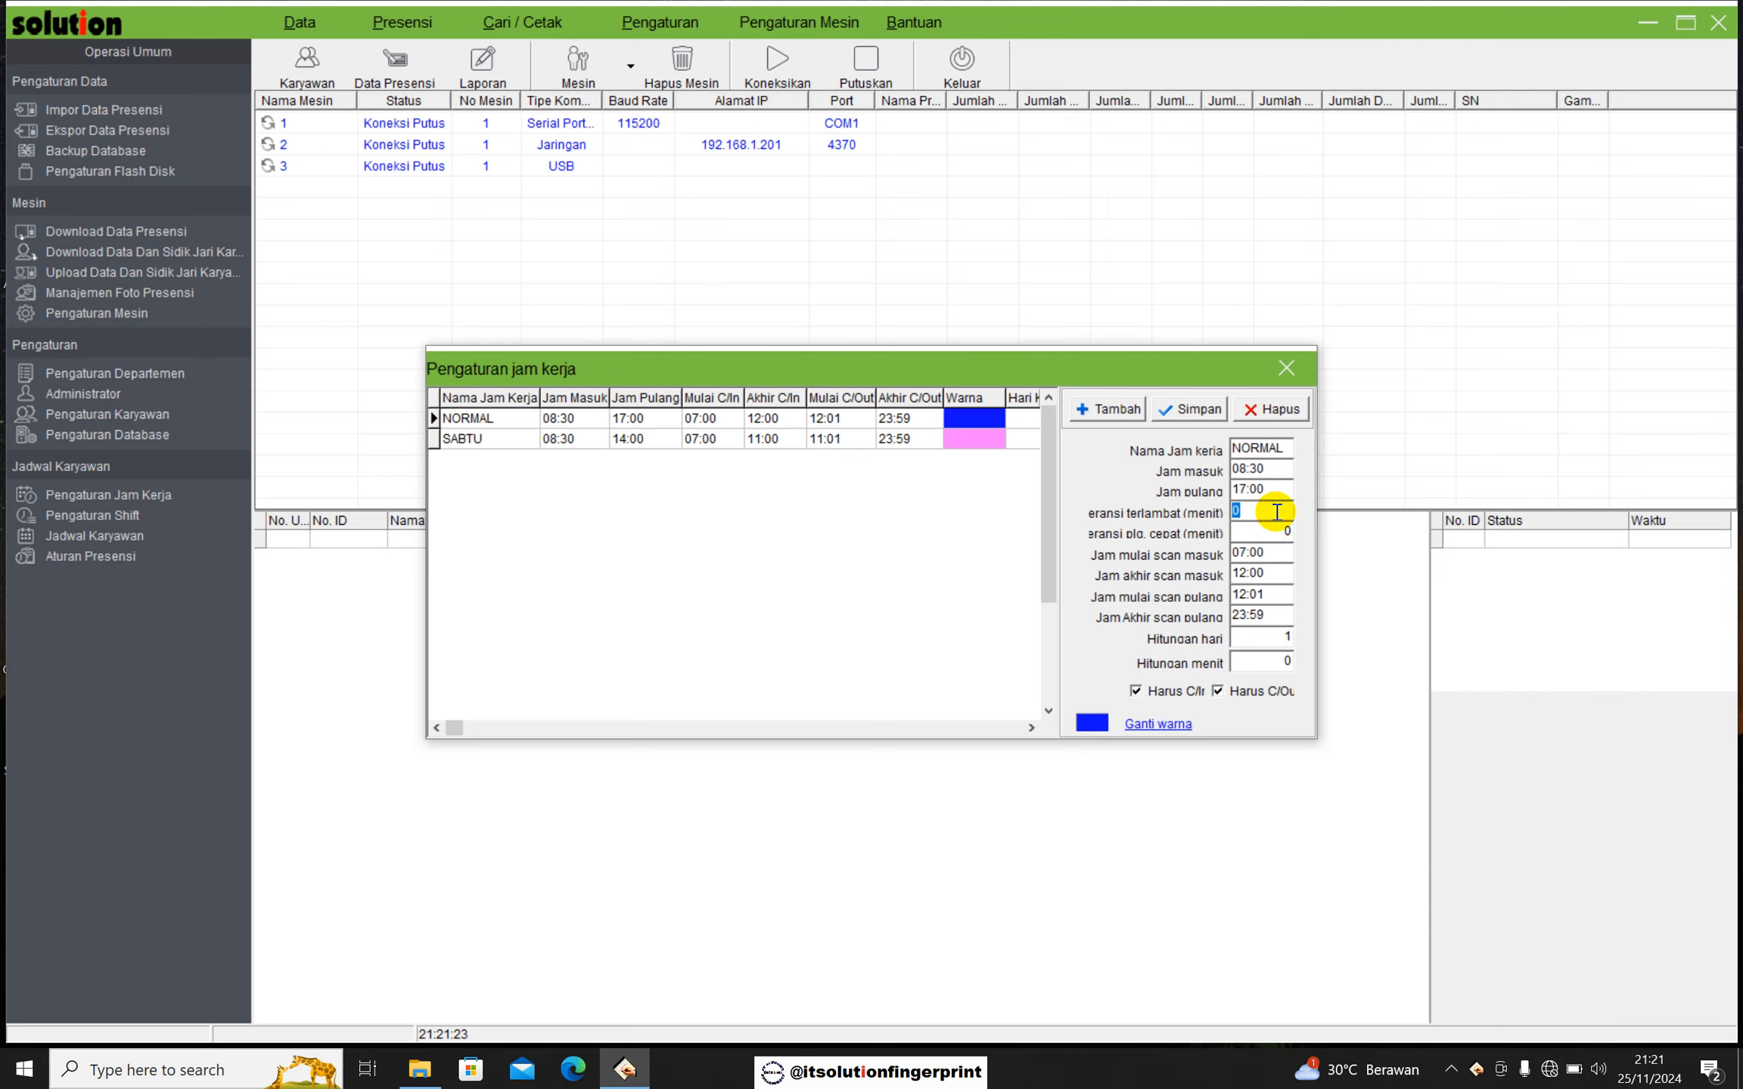
pyautogui.write('5')
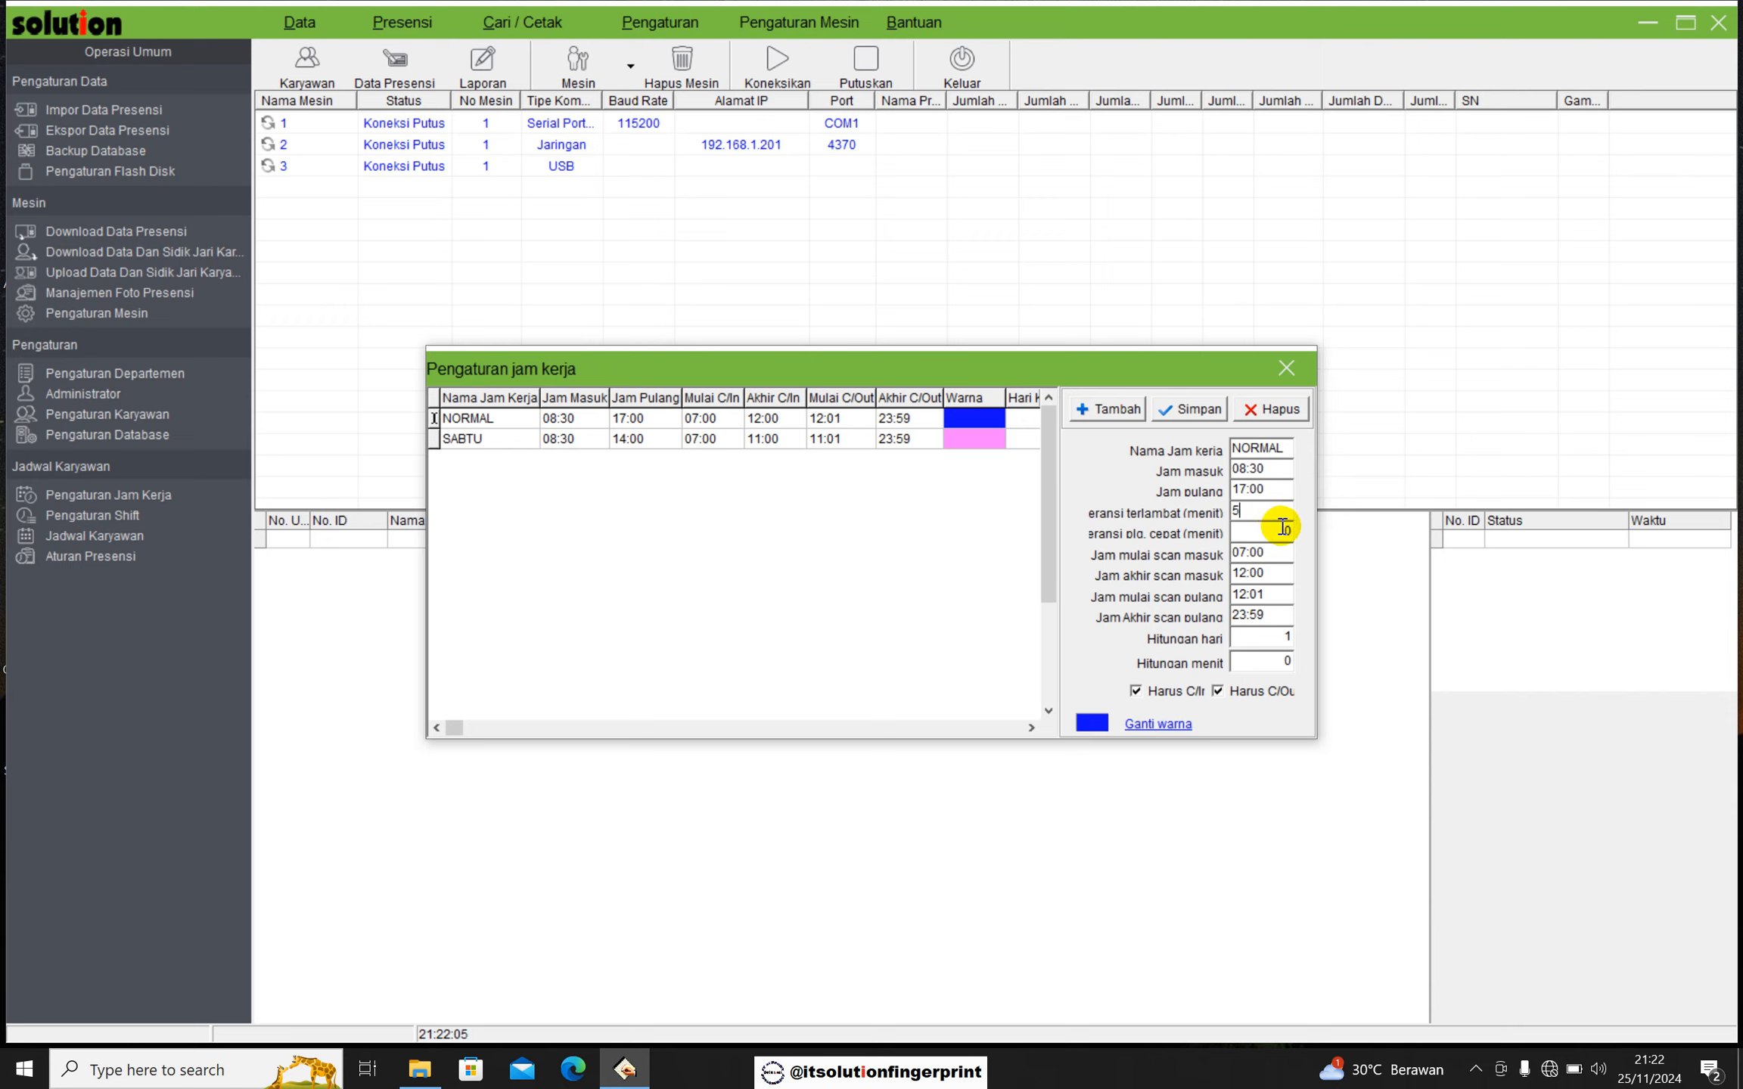
pyautogui.press('BackSpace')
pyautogui.write('0')
pyautogui.click(1281, 554)
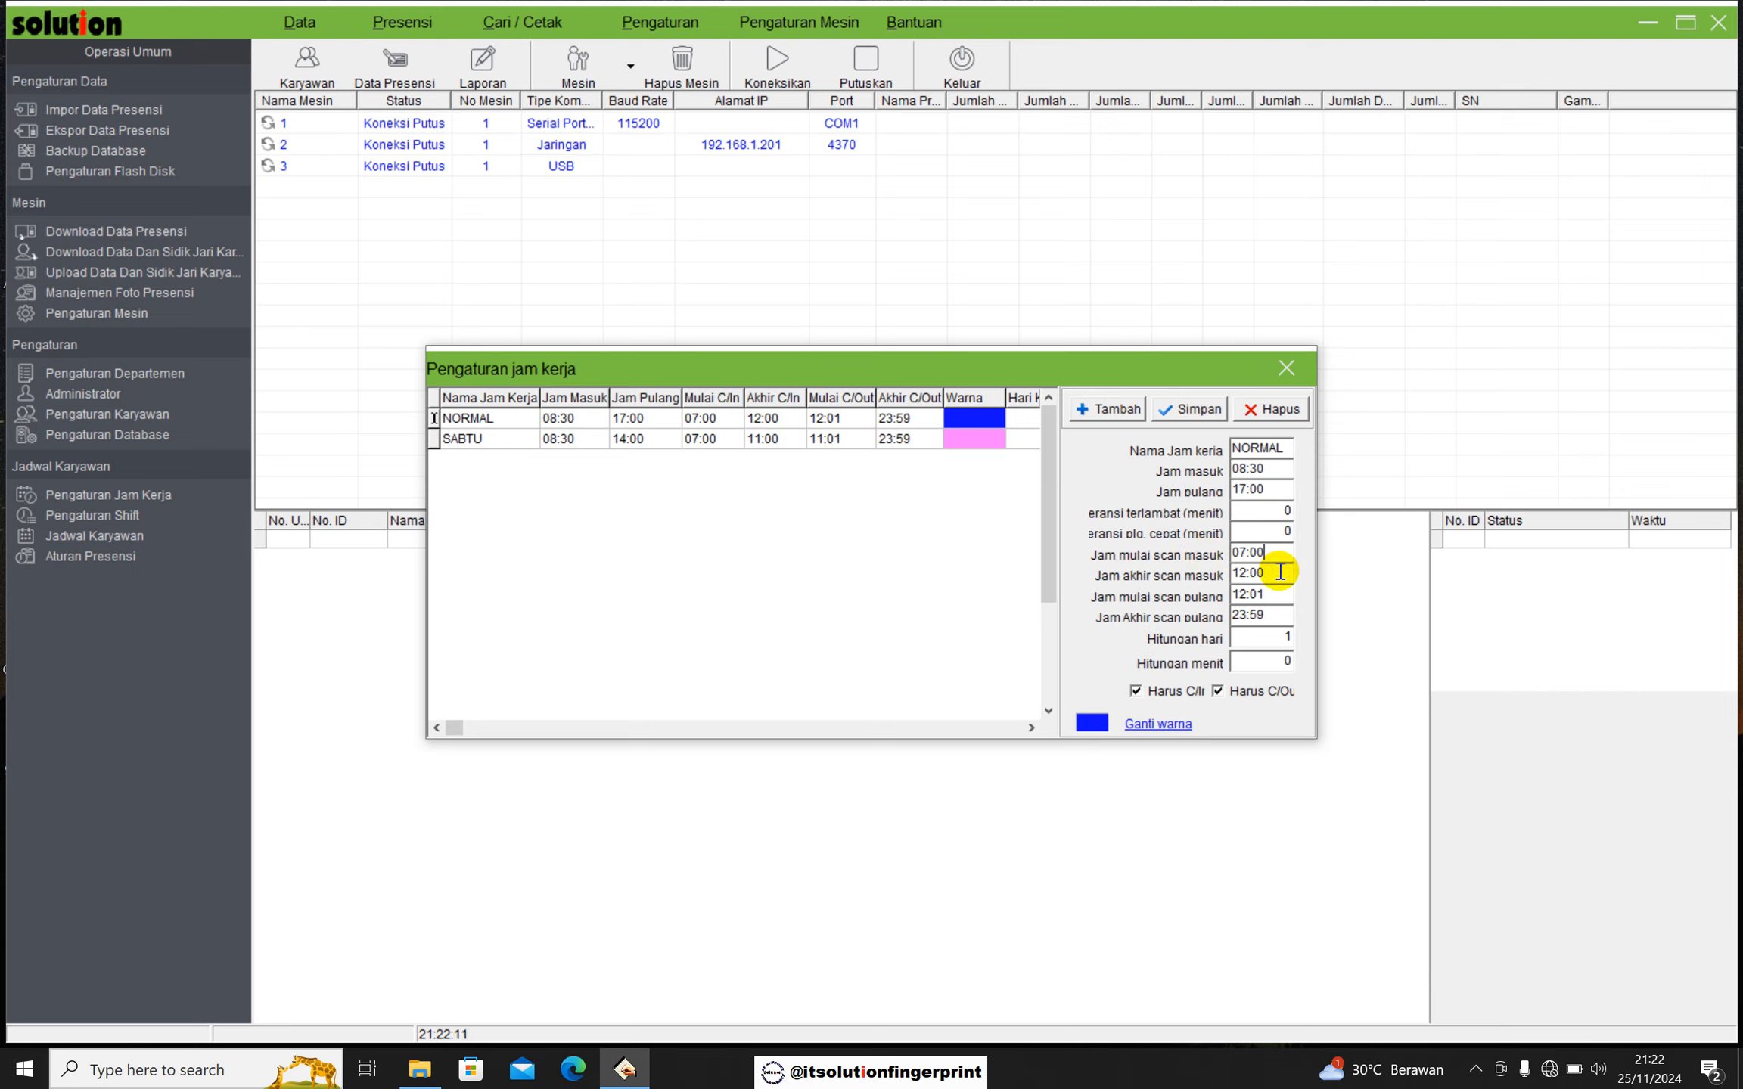
pyautogui.click(1280, 573)
# Add working hours named PAGI, starting at 08:30 and ending at 12:00, with late and early-leave tolerances of 0 minutes
pyautogui.click(1109, 410)
pyautogui.click(1261, 442)
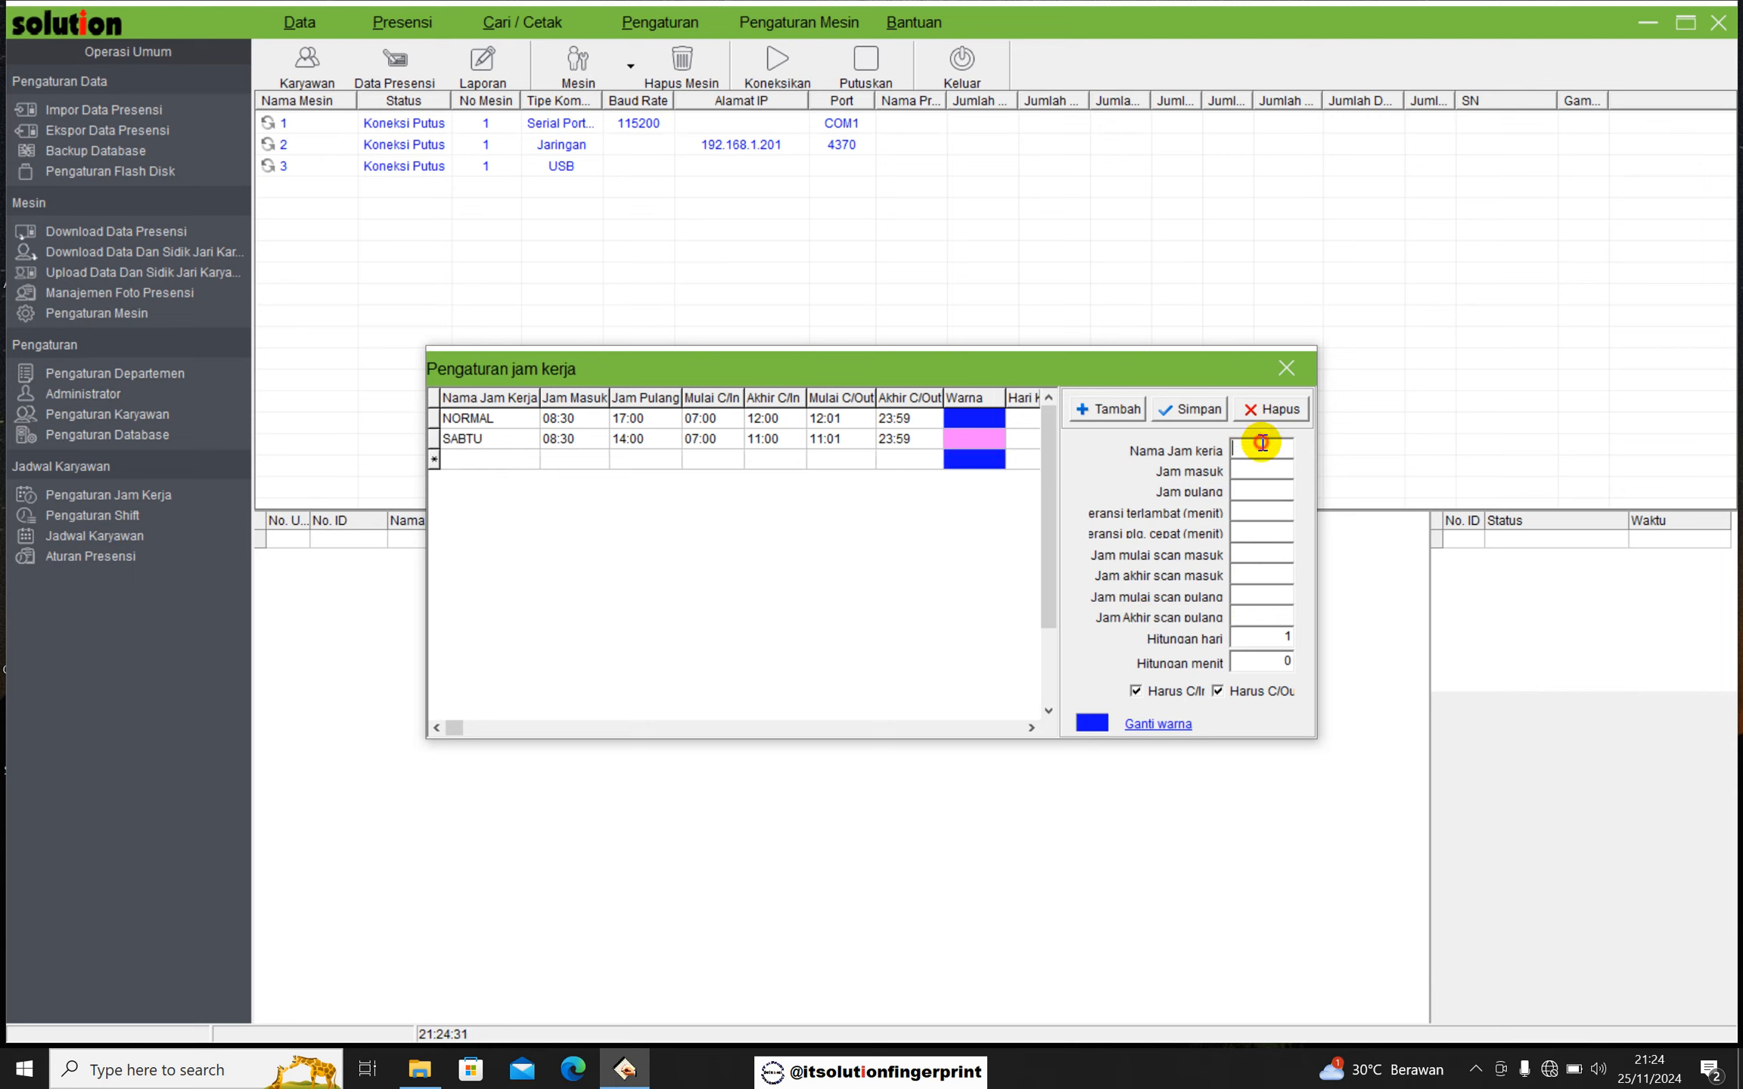
pyautogui.write('PAGI')
pyautogui.press('Tab')
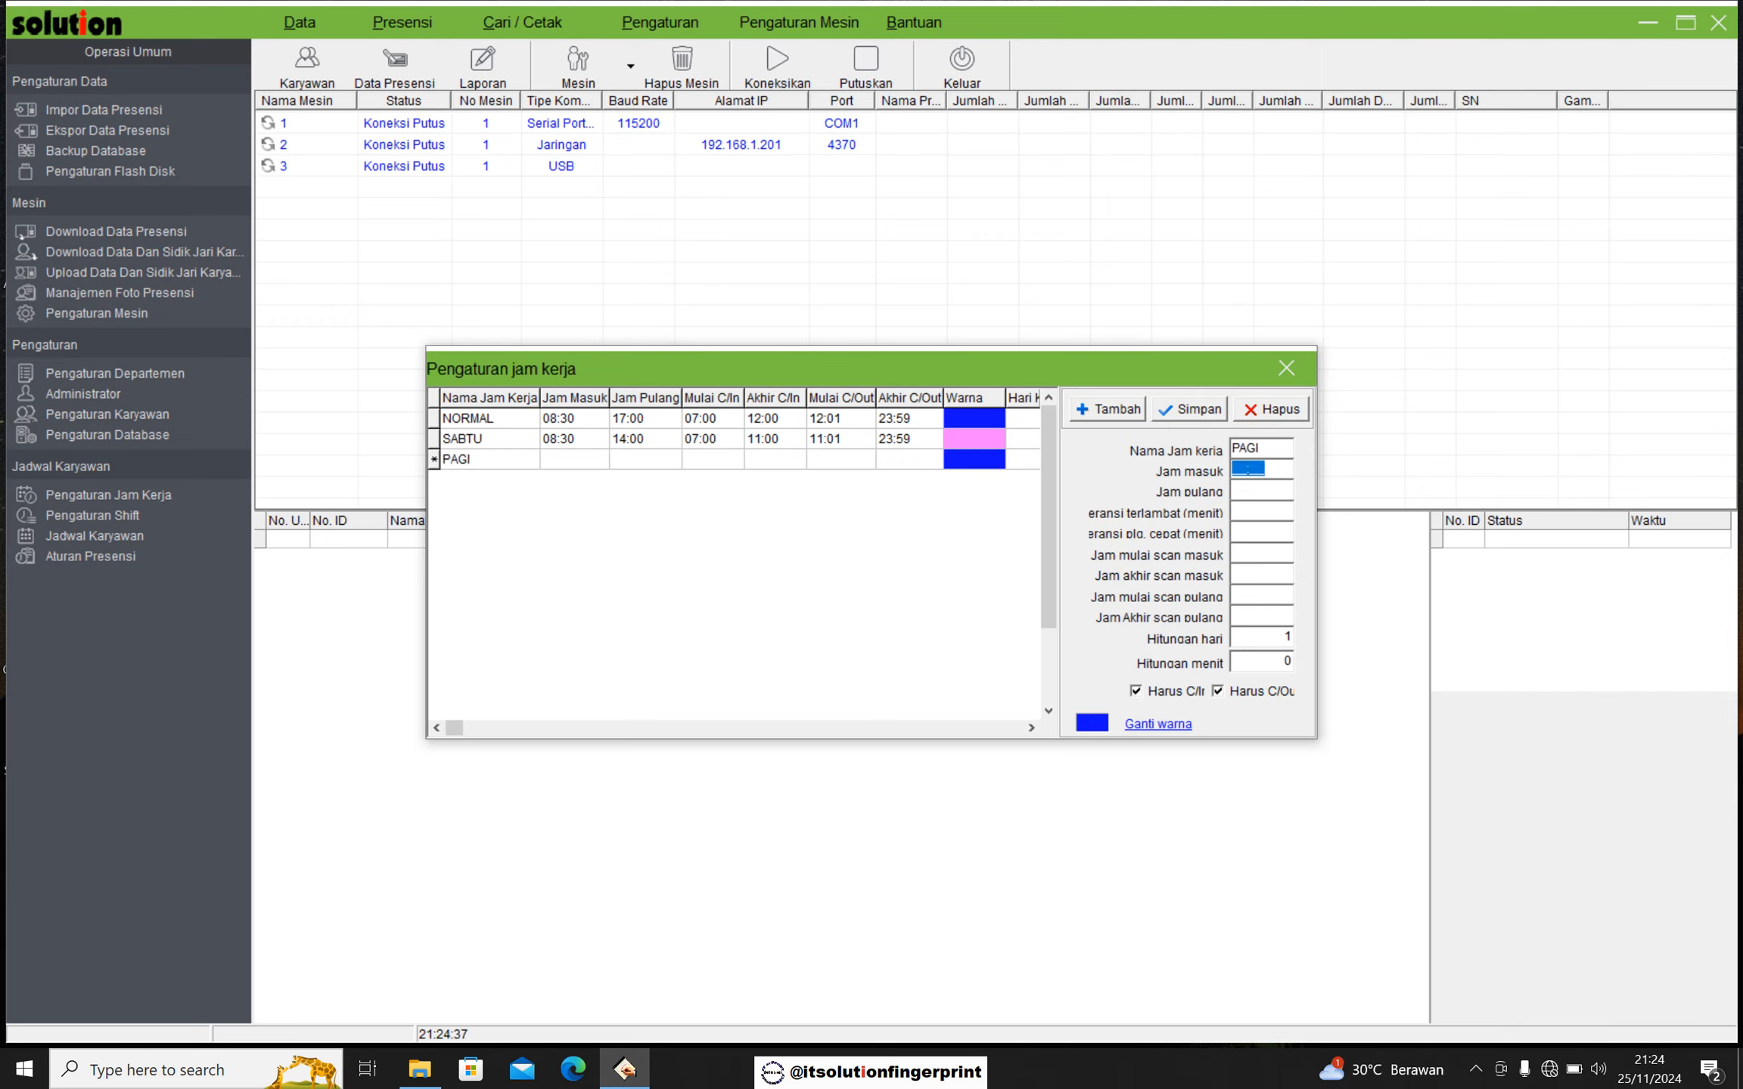
pyautogui.write('08:30')
pyautogui.press('Tab')
pyautogui.write('1200')
pyautogui.press('Tab')
pyautogui.write('0')
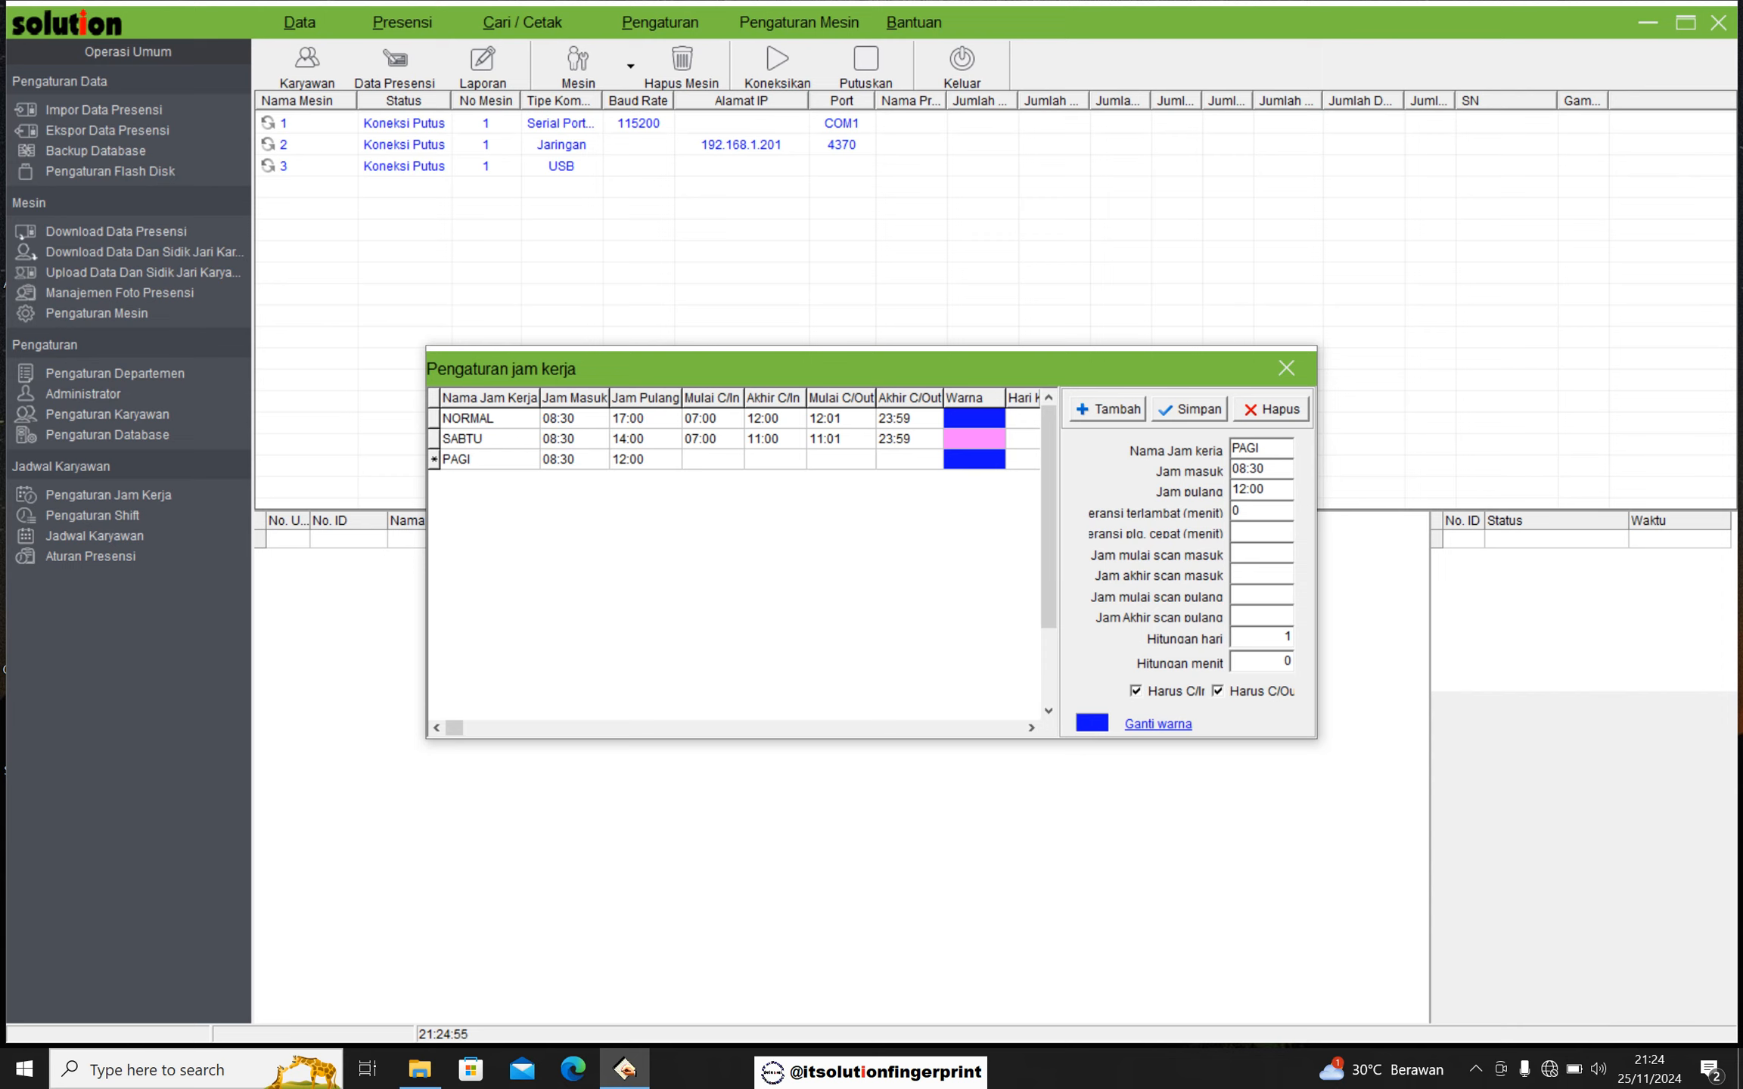
pyautogui.press('Tab')
pyautogui.write('0')
# Set PAGI's check-in scan window to 07:00–10:00 and its check-out scan window to 10:01–12:30
pyautogui.press('Tab')
pyautogui.write('07:00')
pyautogui.press('Tab')
pyautogui.write('10:00')
pyautogui.press('Tab')
pyautogui.write('10:0')
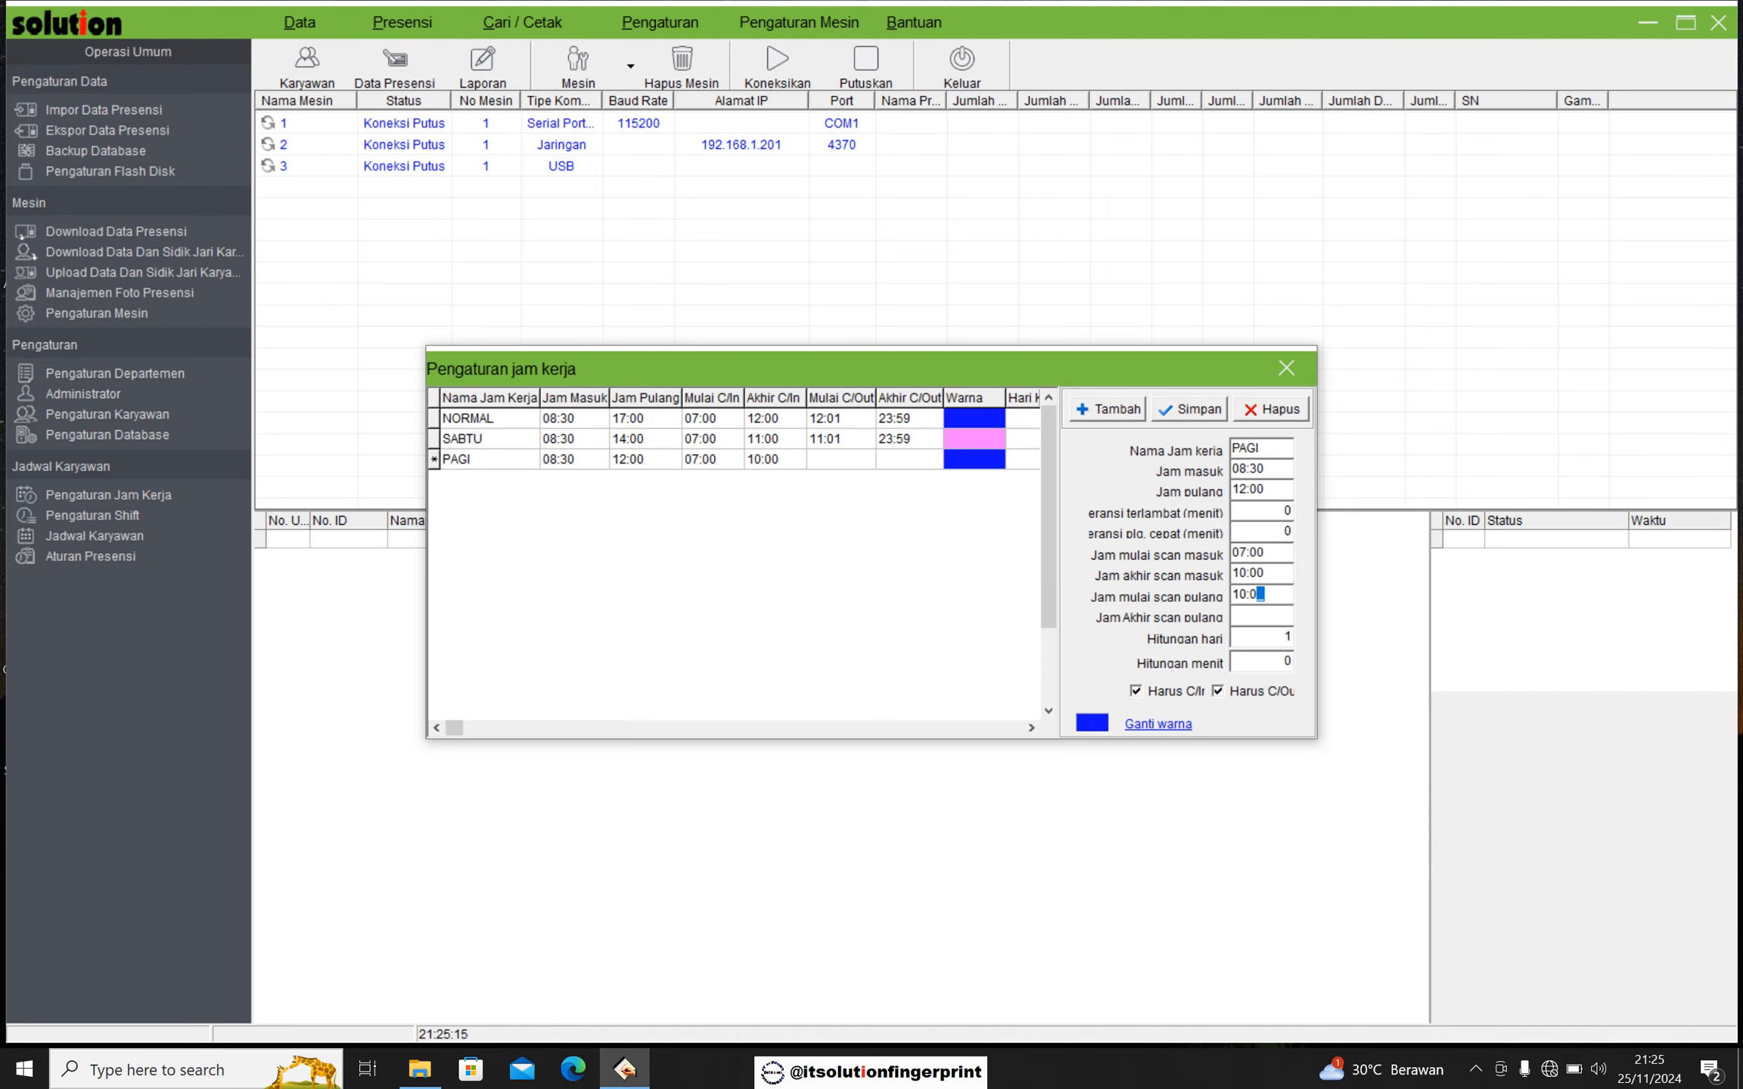
pyautogui.write('1')
pyautogui.press('Tab')
pyautogui.write('12:30')
# Set PAGI's day count (Hitungan hari) to 0,5 and save the entry
pyautogui.click(1287, 637)
pyautogui.write('0,5')
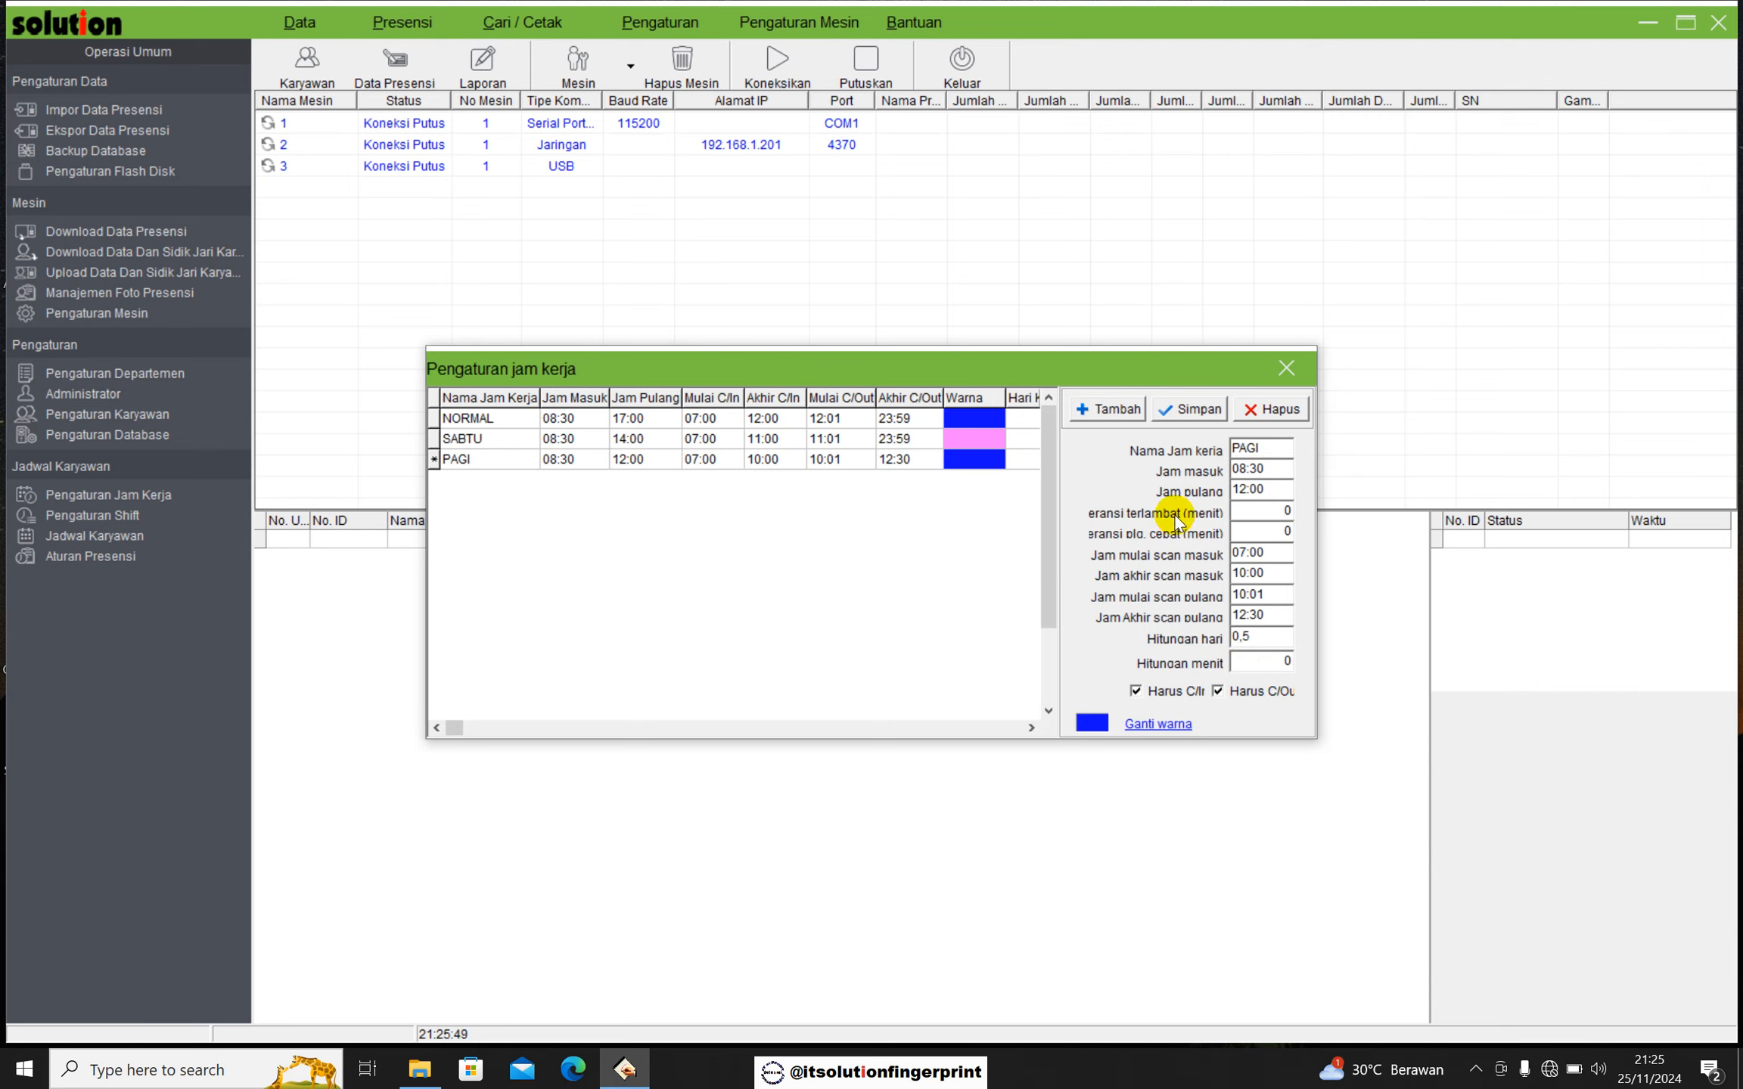
pyautogui.click(1191, 411)
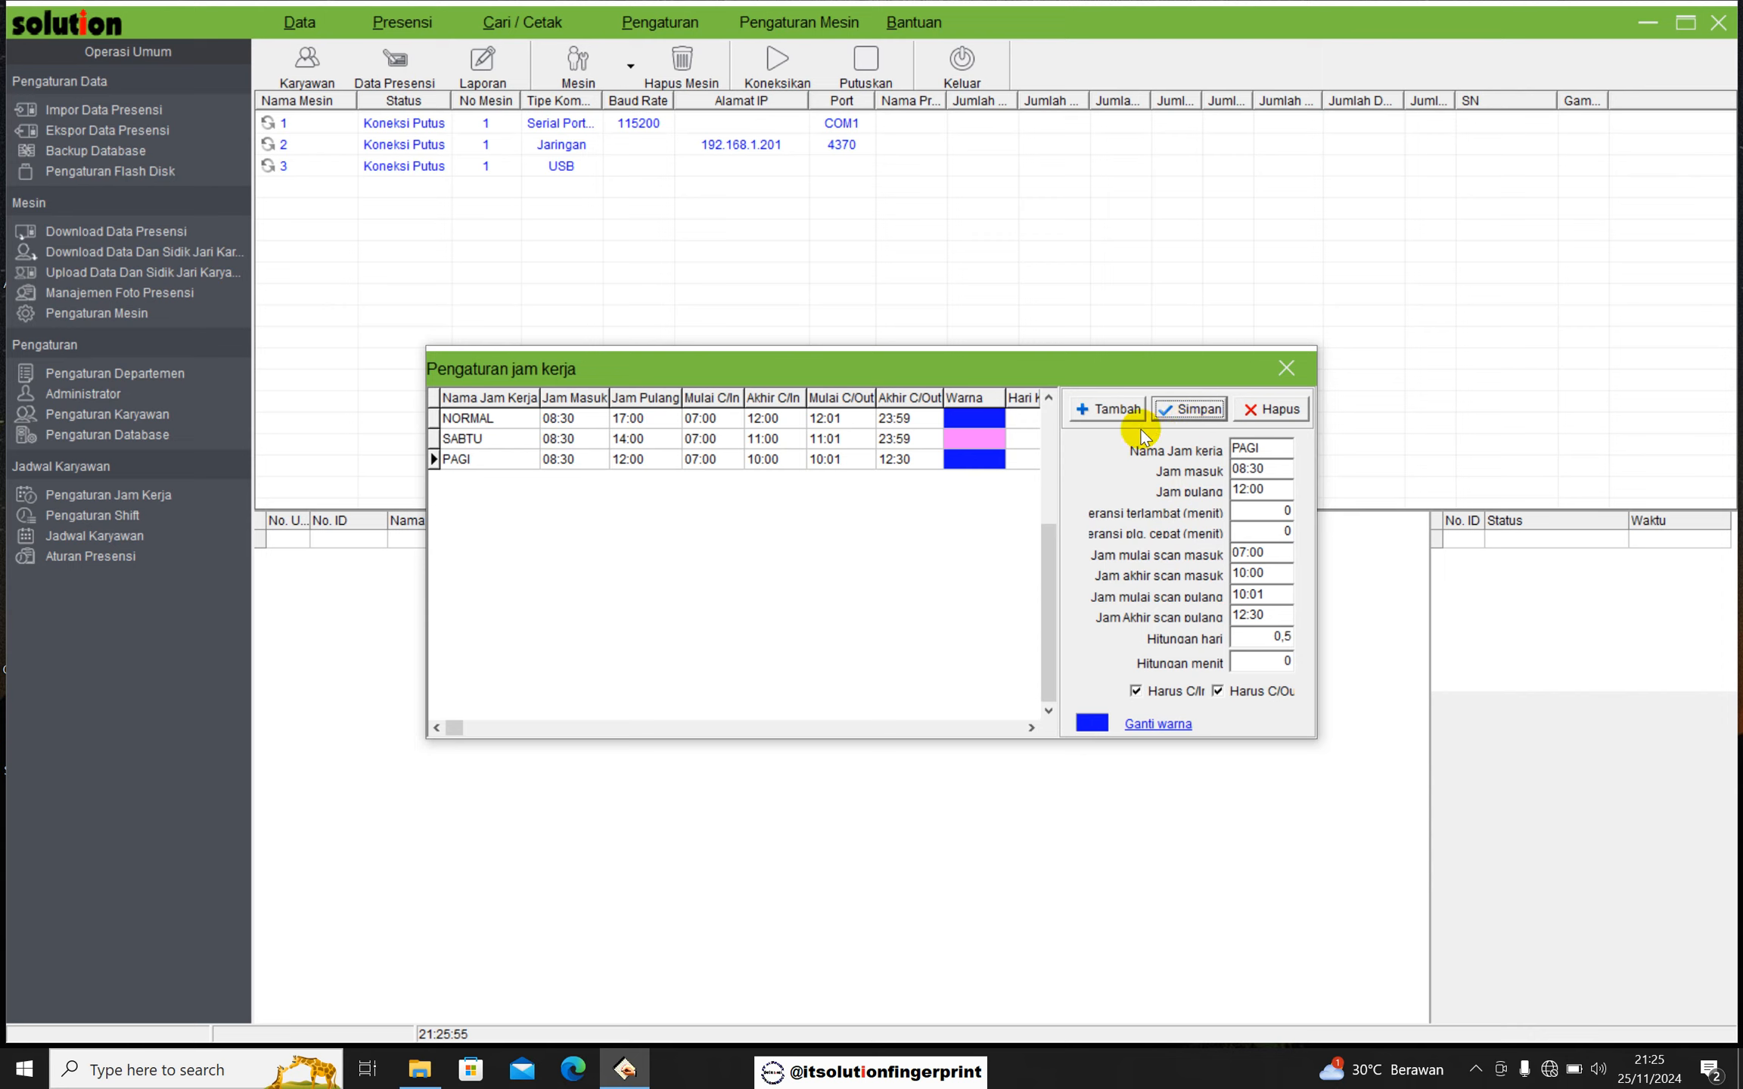
# Add working hours named SORE, starting at 13:00 and ending at 17:00, with late and early-leave tolerances of 0 minutes
pyautogui.click(1123, 414)
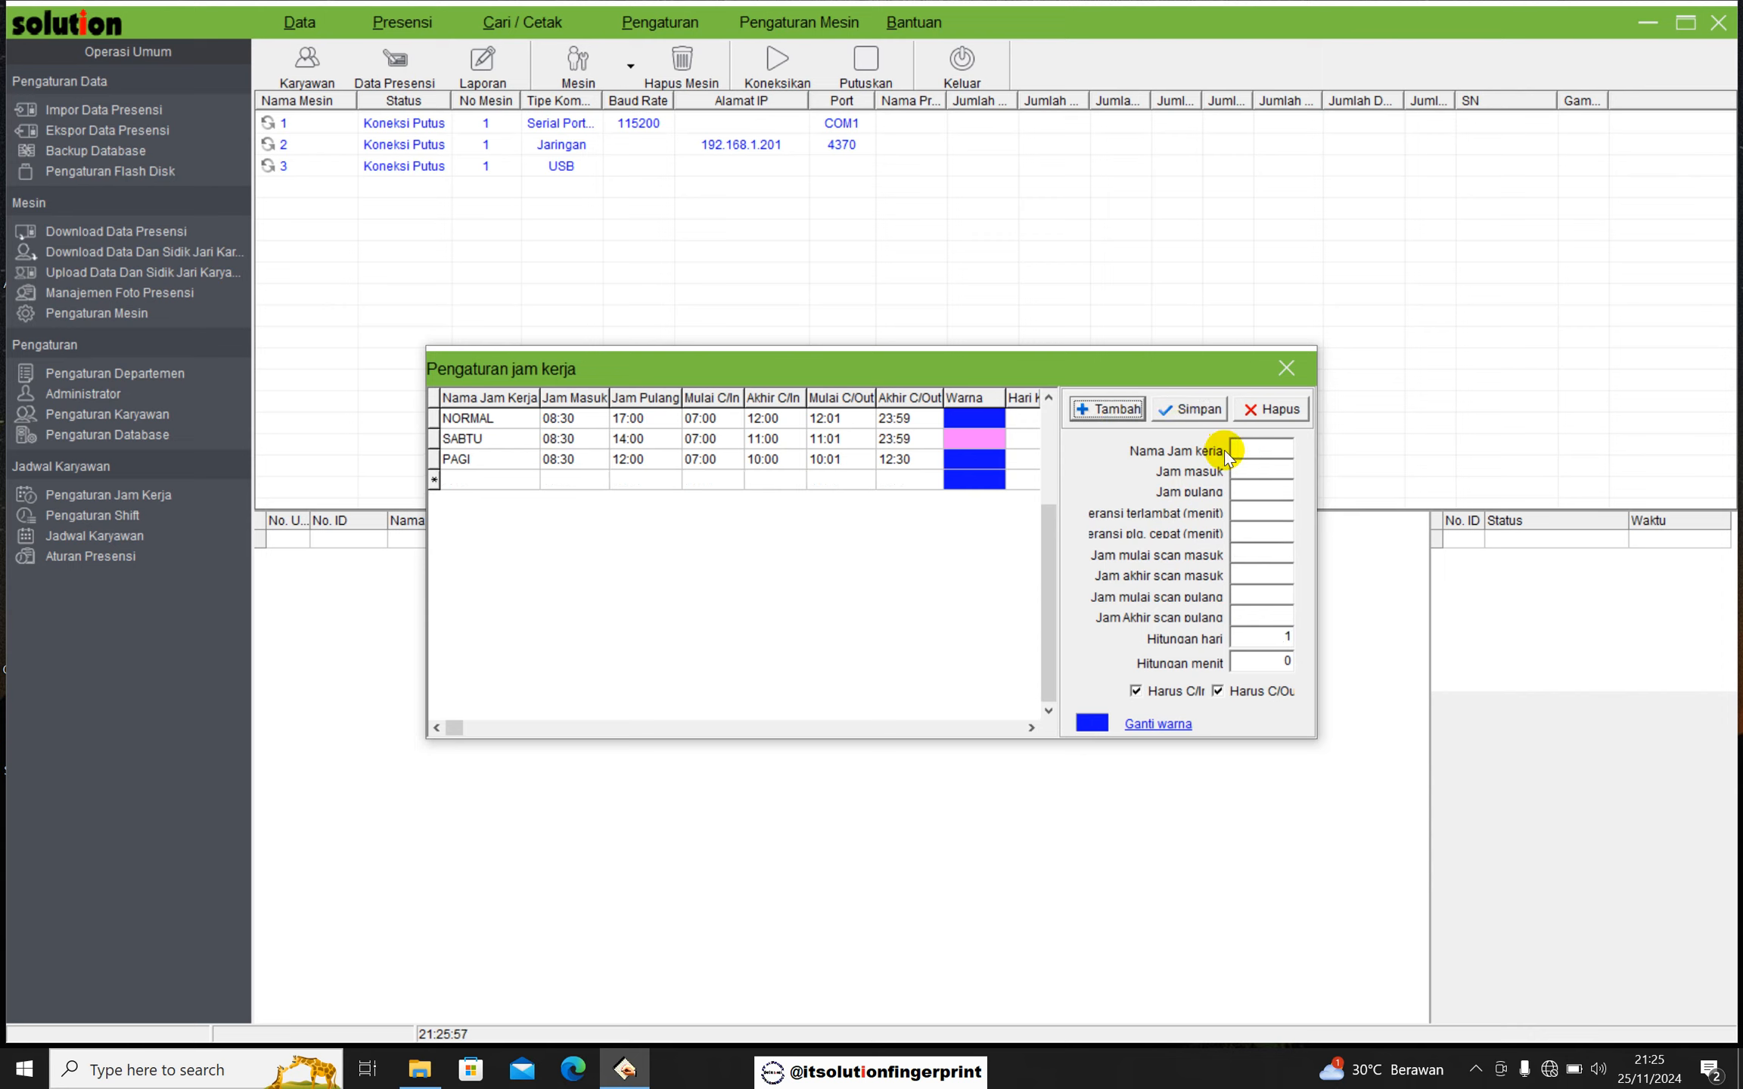
pyautogui.click(1245, 449)
pyautogui.write('SORE')
pyautogui.press('Tab')
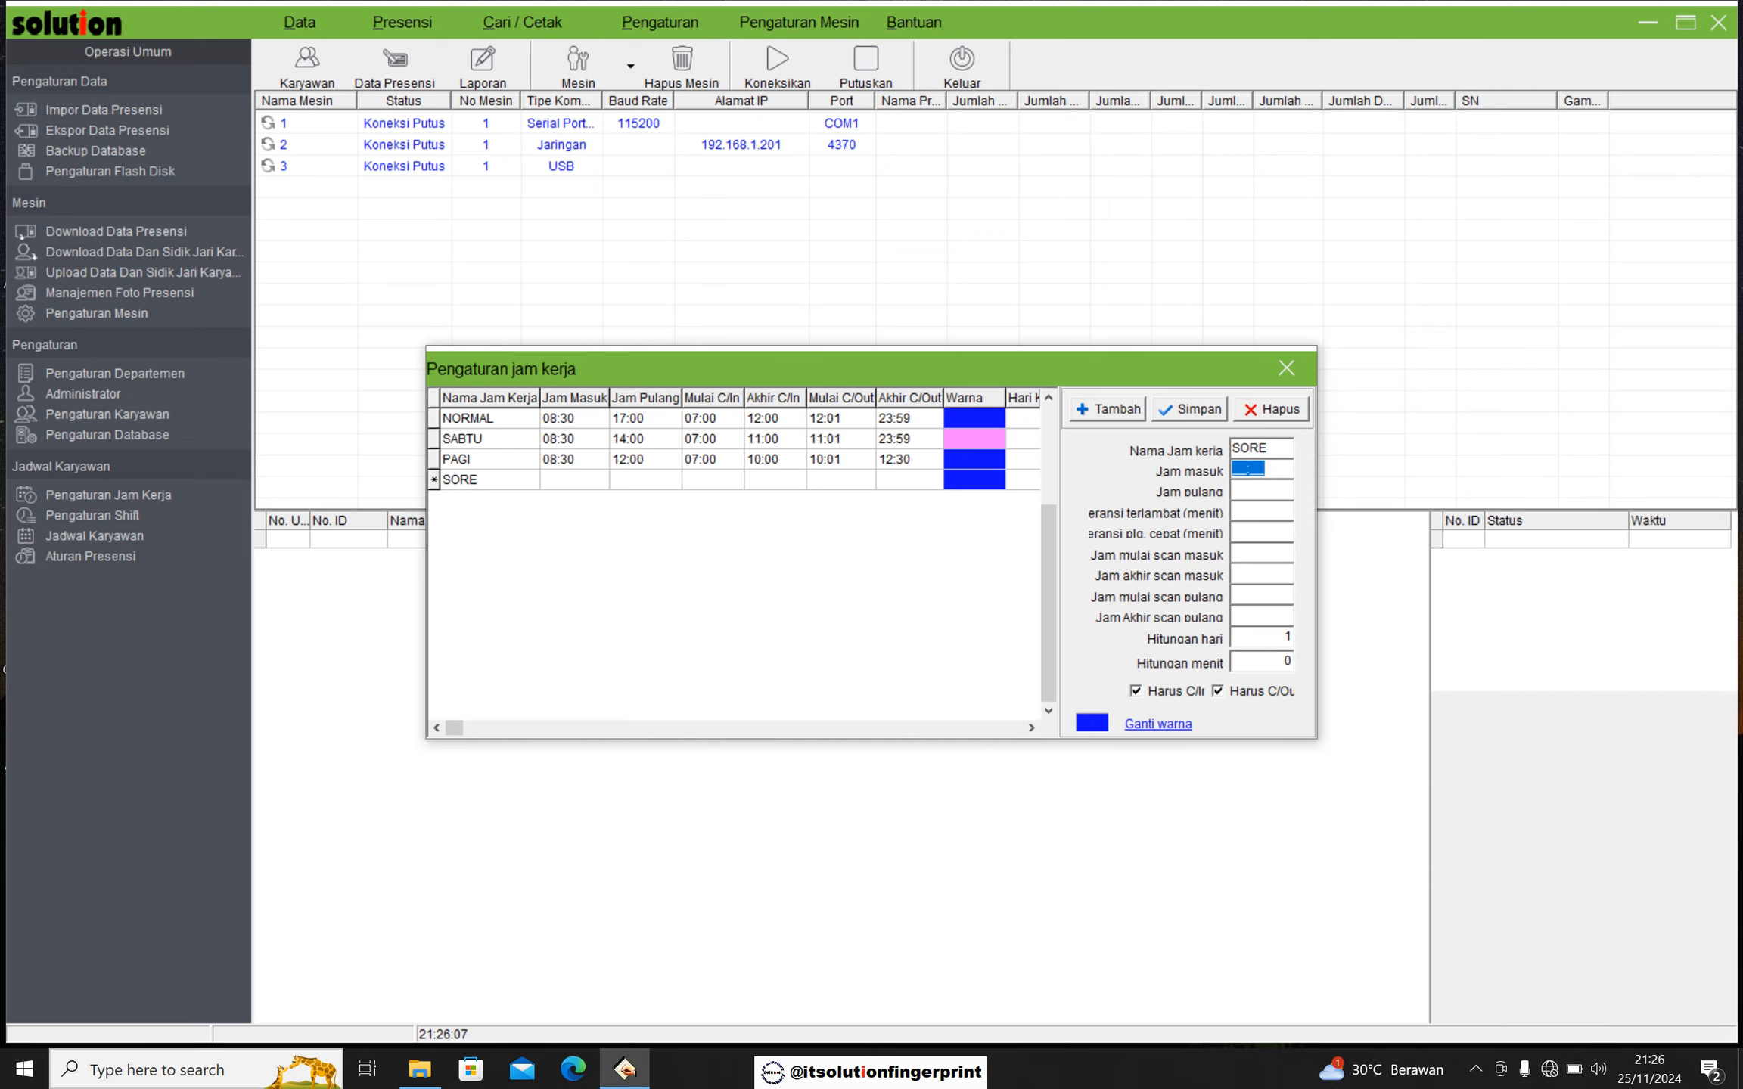
pyautogui.write('1300')
pyautogui.press('Tab')
pyautogui.write('17:00')
pyautogui.press('Tab')
pyautogui.write('0')
pyautogui.press('Tab')
pyautogui.write('0')
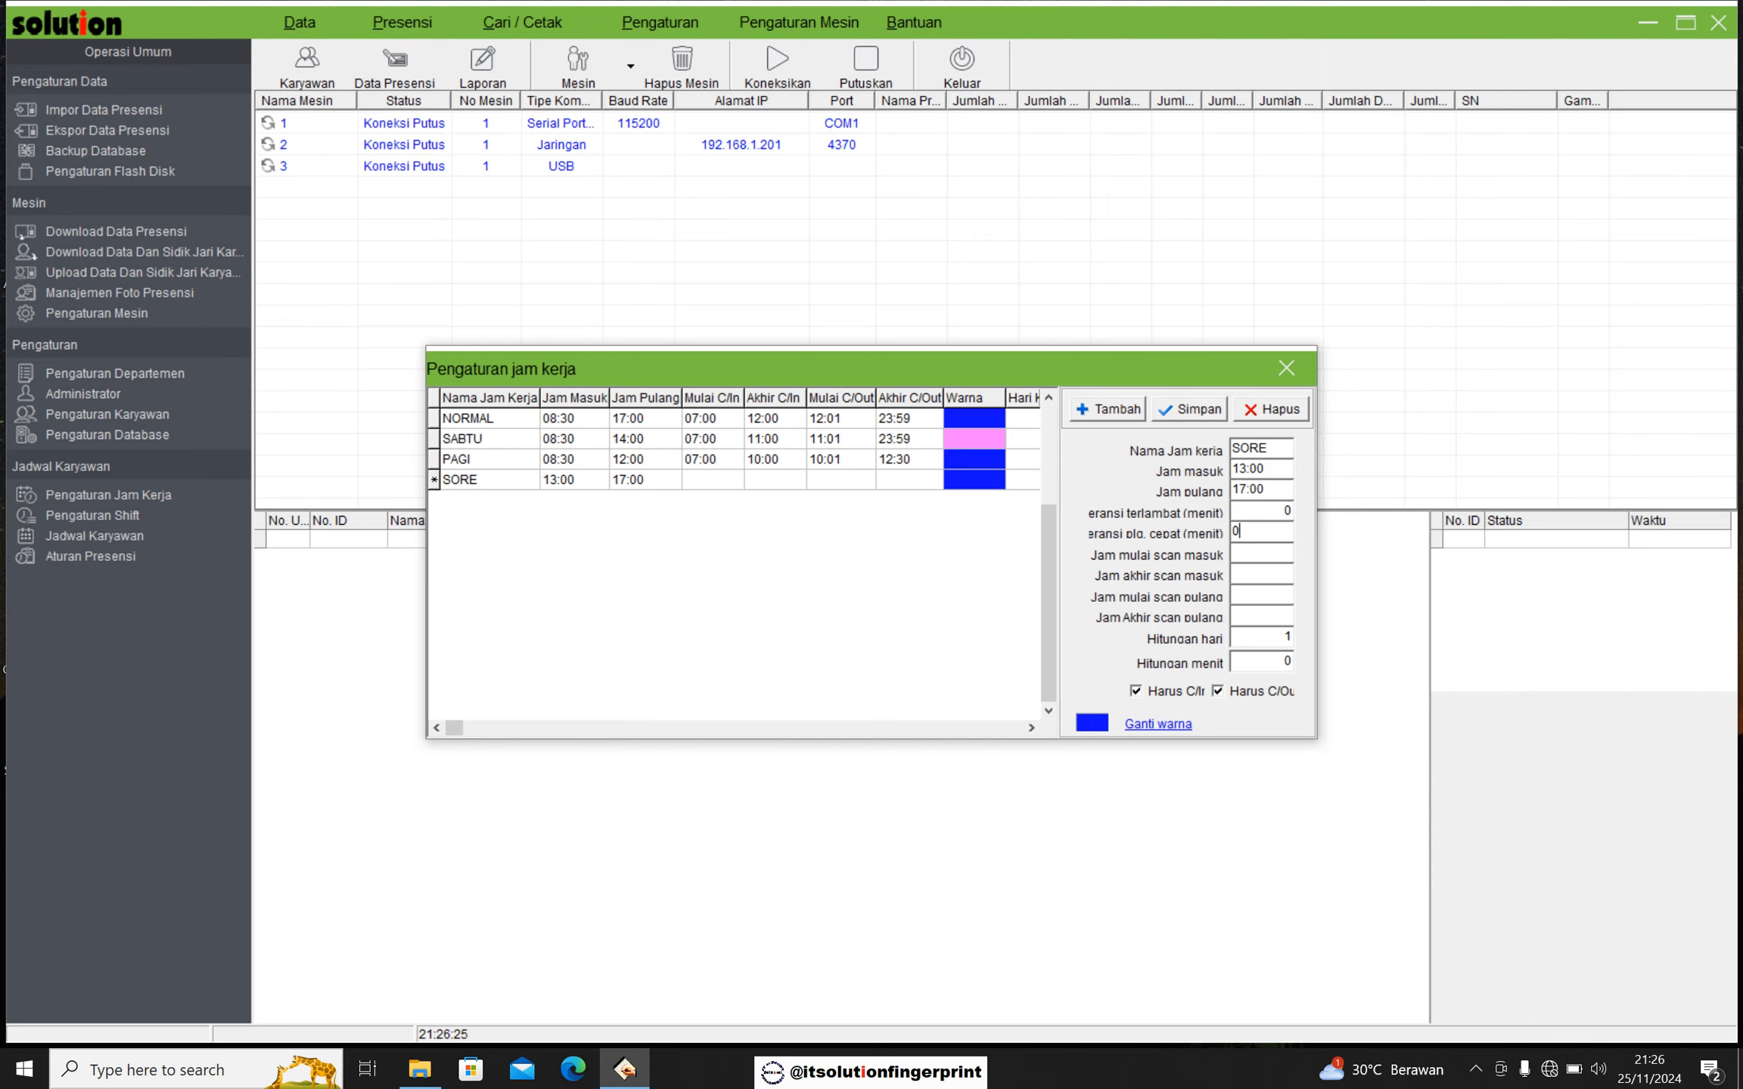
# Set SORE's check-in scan window to 12:31–15:00 and its check-out scan window to 15:01–23:50
pyautogui.press('Tab')
pyautogui.write('12:31')
pyautogui.click(1246, 575)
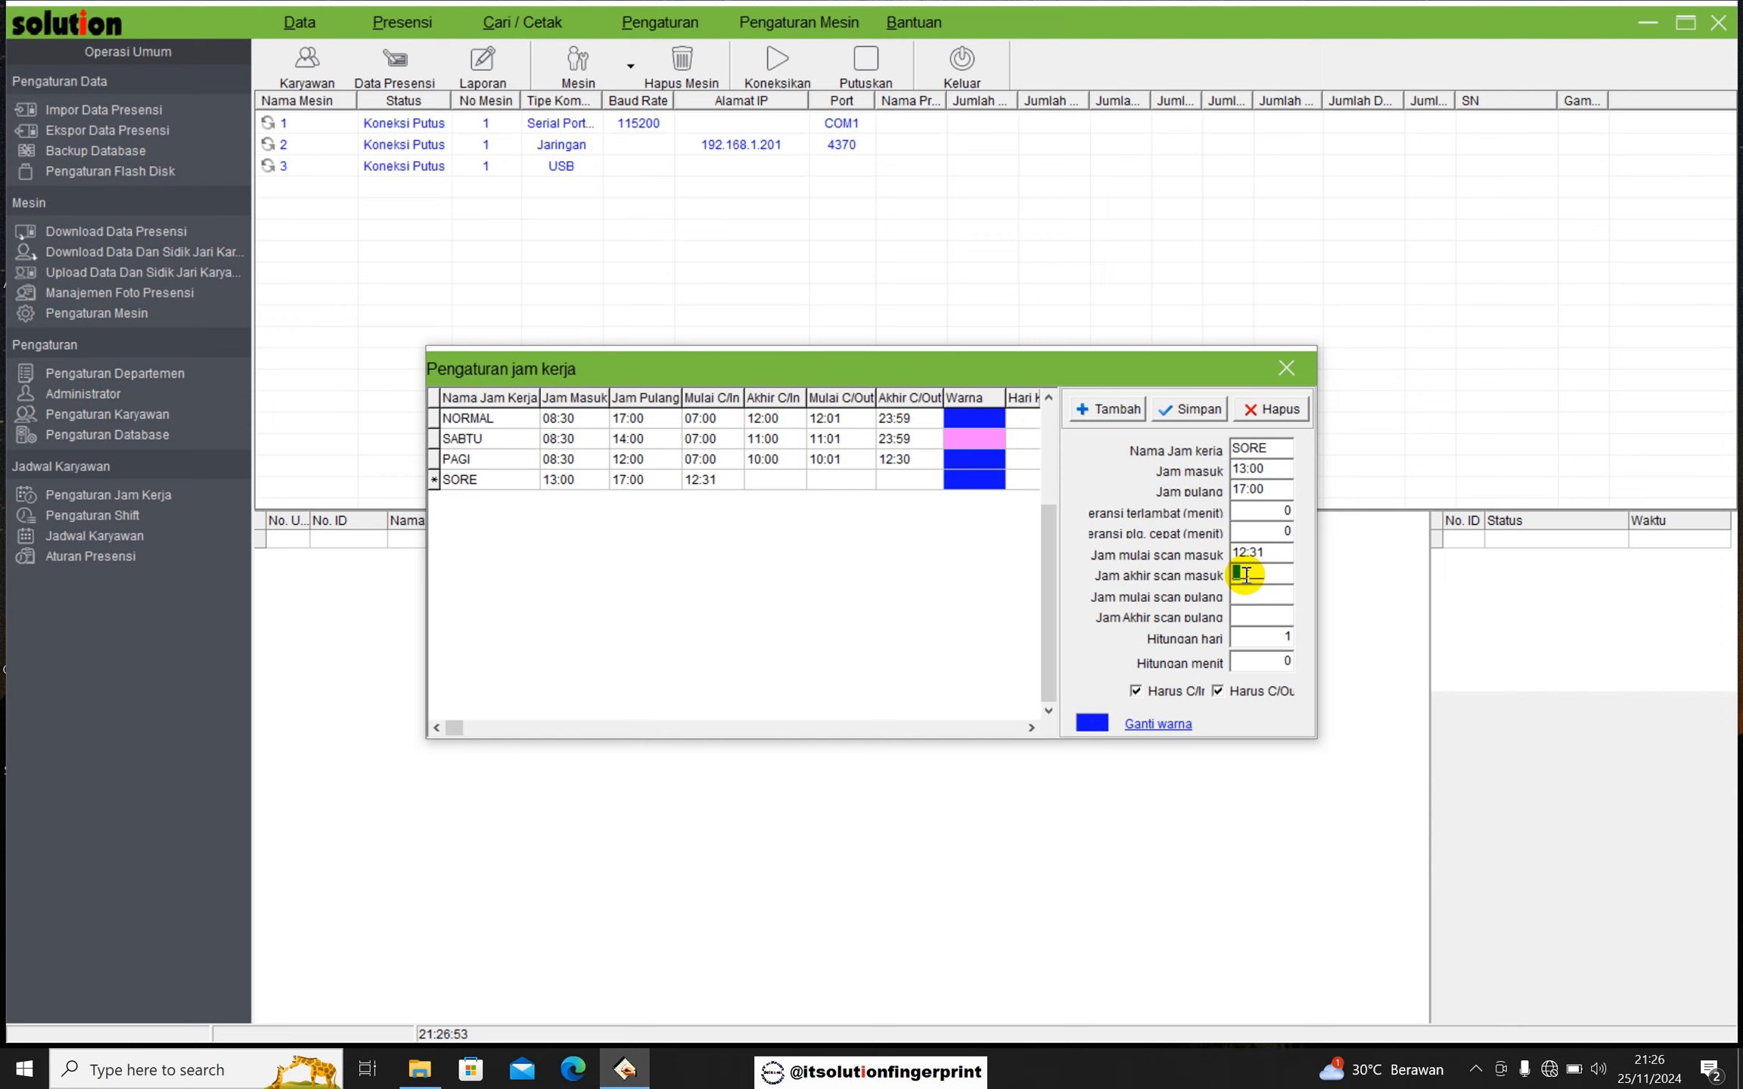
pyautogui.write('15:00')
pyautogui.press('Tab')
pyautogui.write('15:01')
pyautogui.press('Tab')
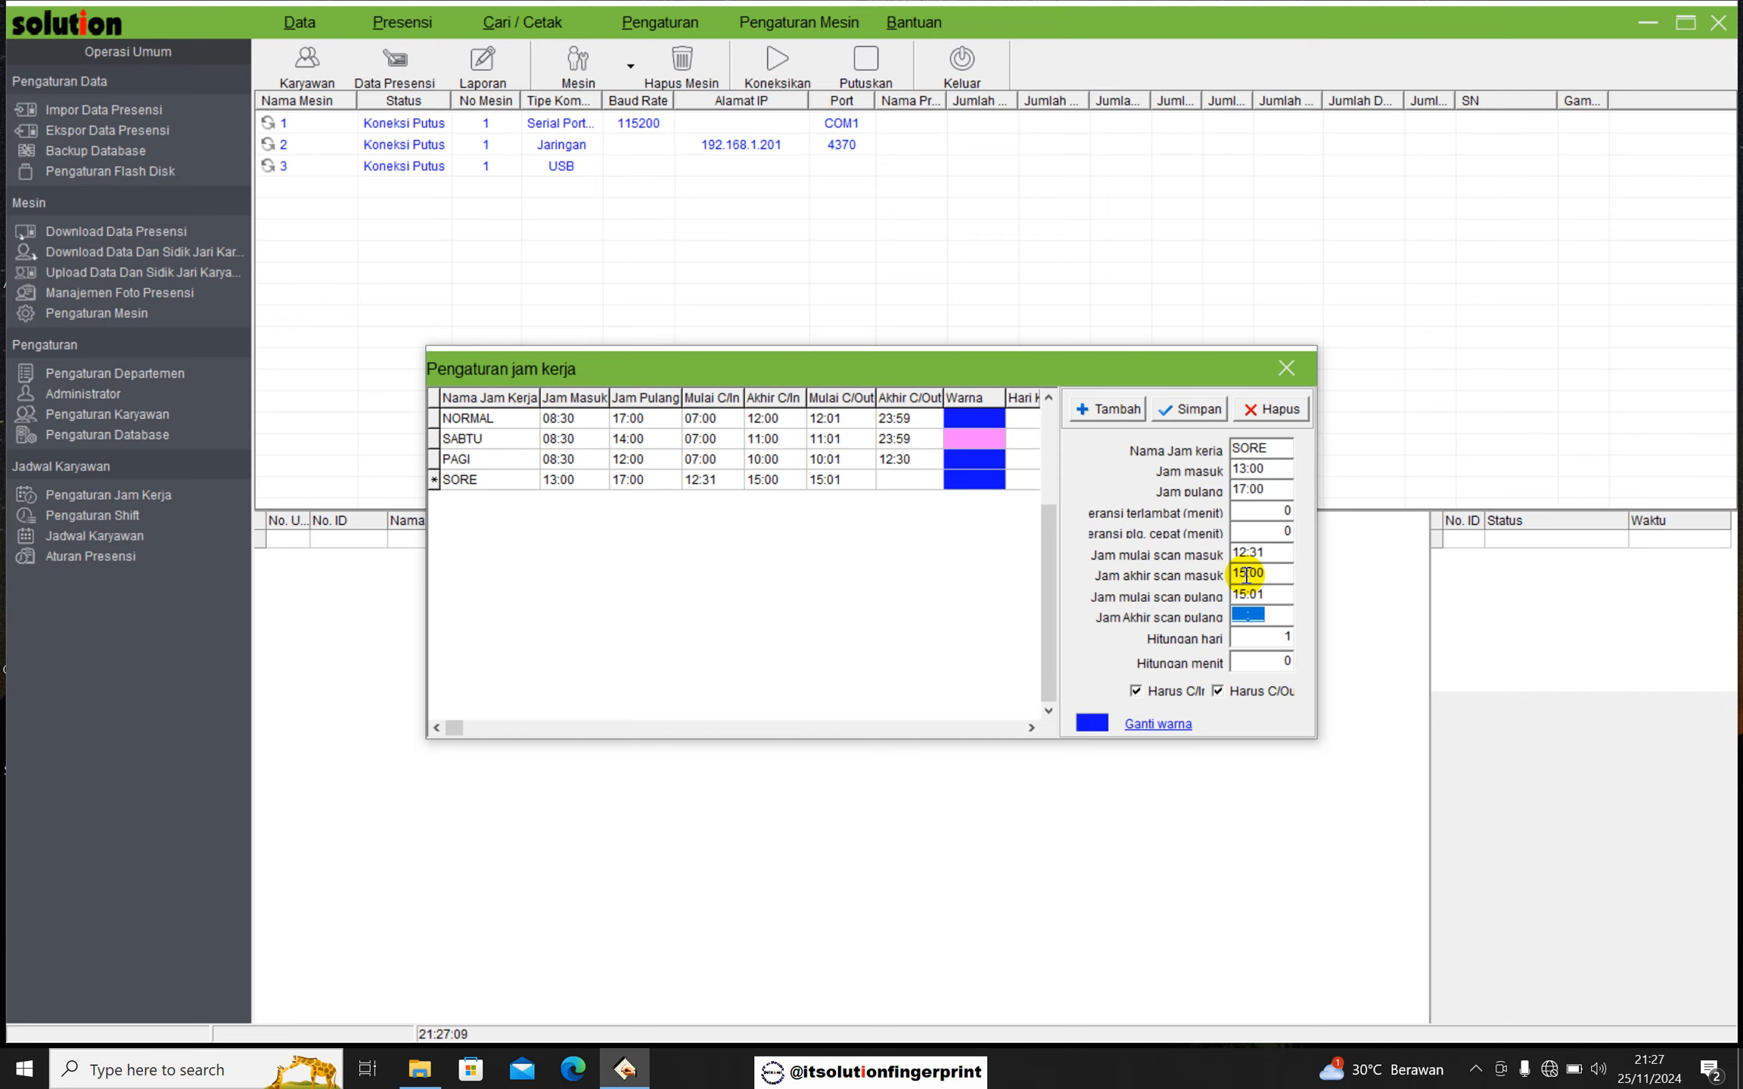
pyautogui.write('23:50')
# Set SORE's day count (Hitungan hari) to 0,5 and save the entry
pyautogui.click(1271, 643)
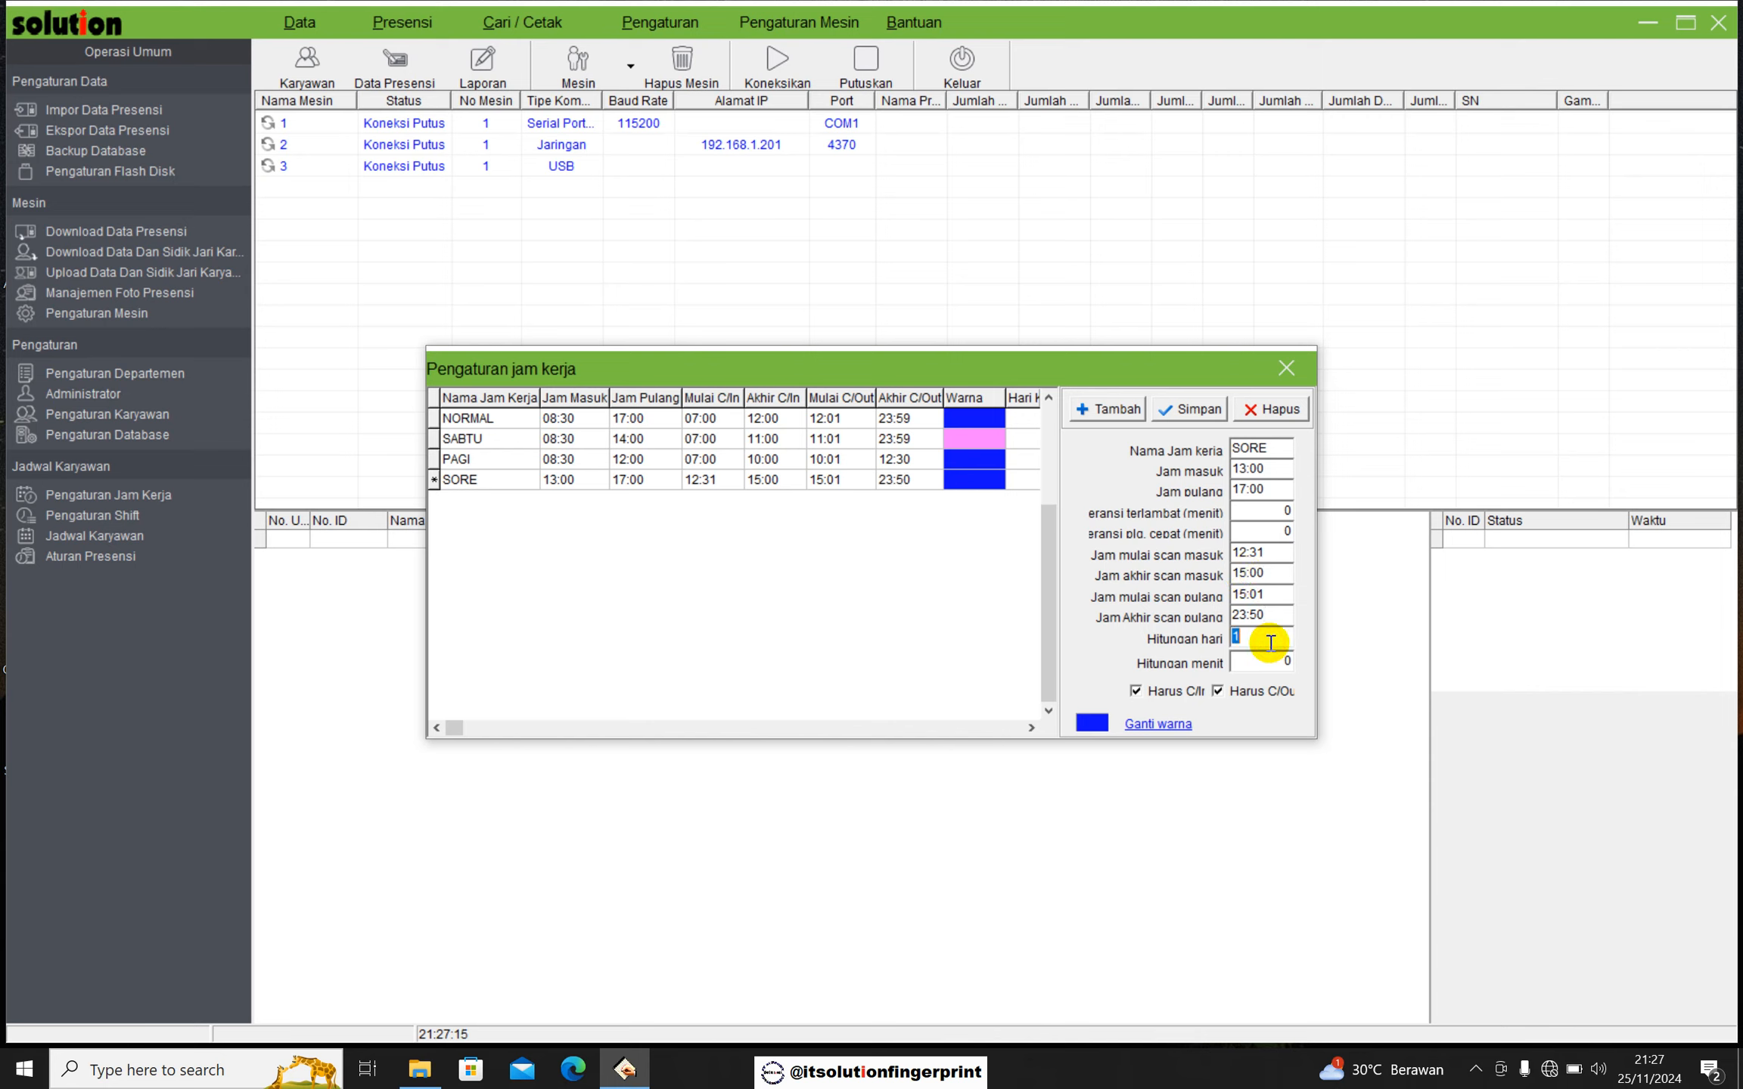
pyautogui.write('0,5')
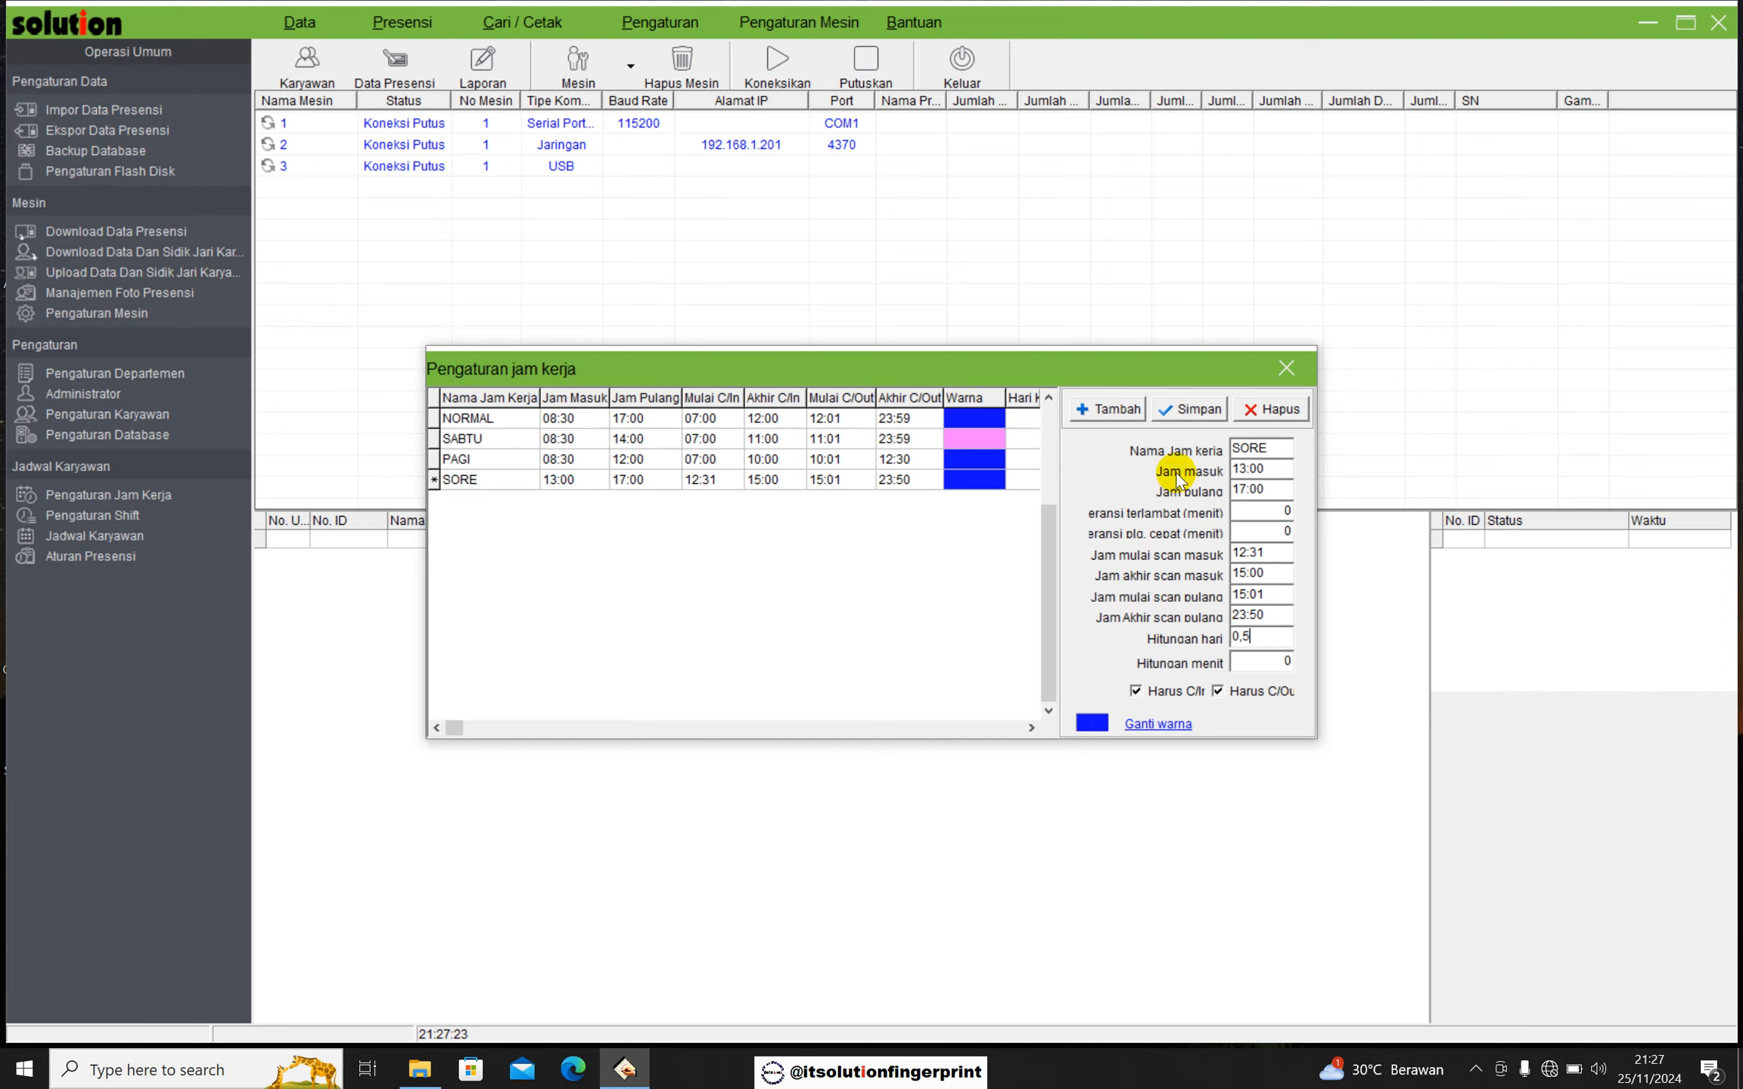
pyautogui.click(1198, 412)
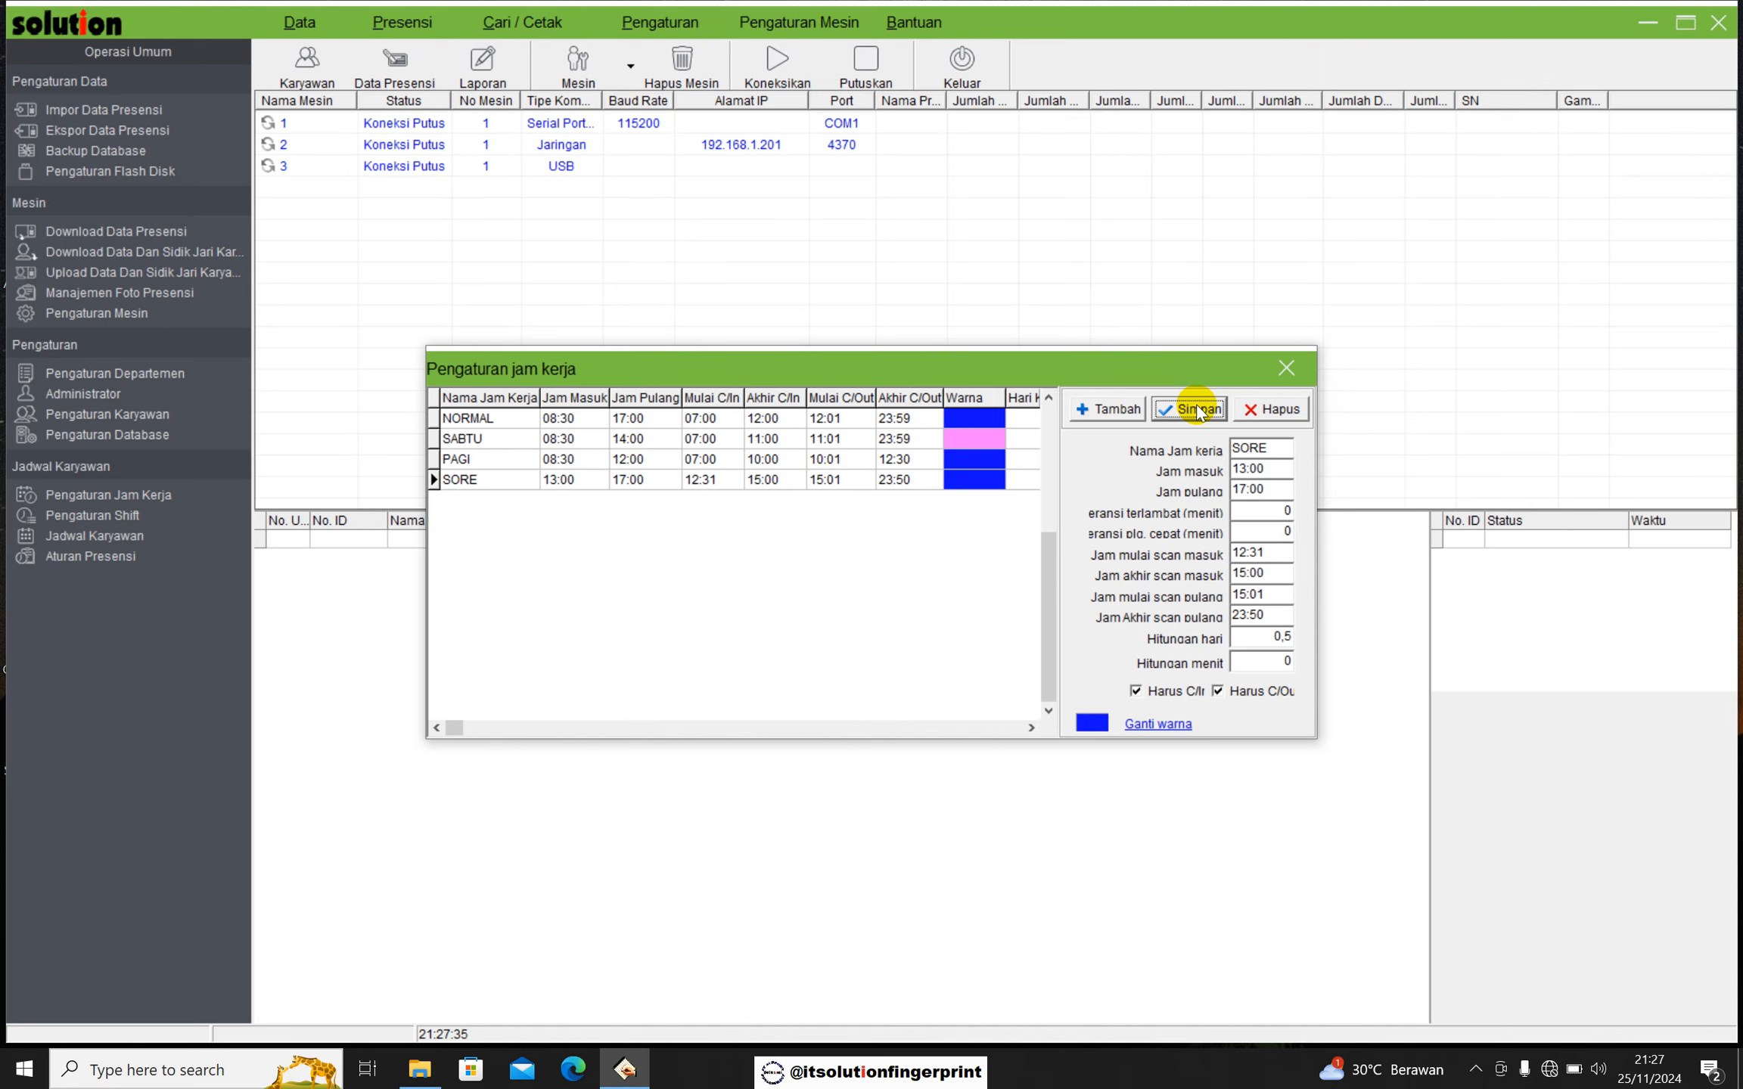
pyautogui.click(543, 497)
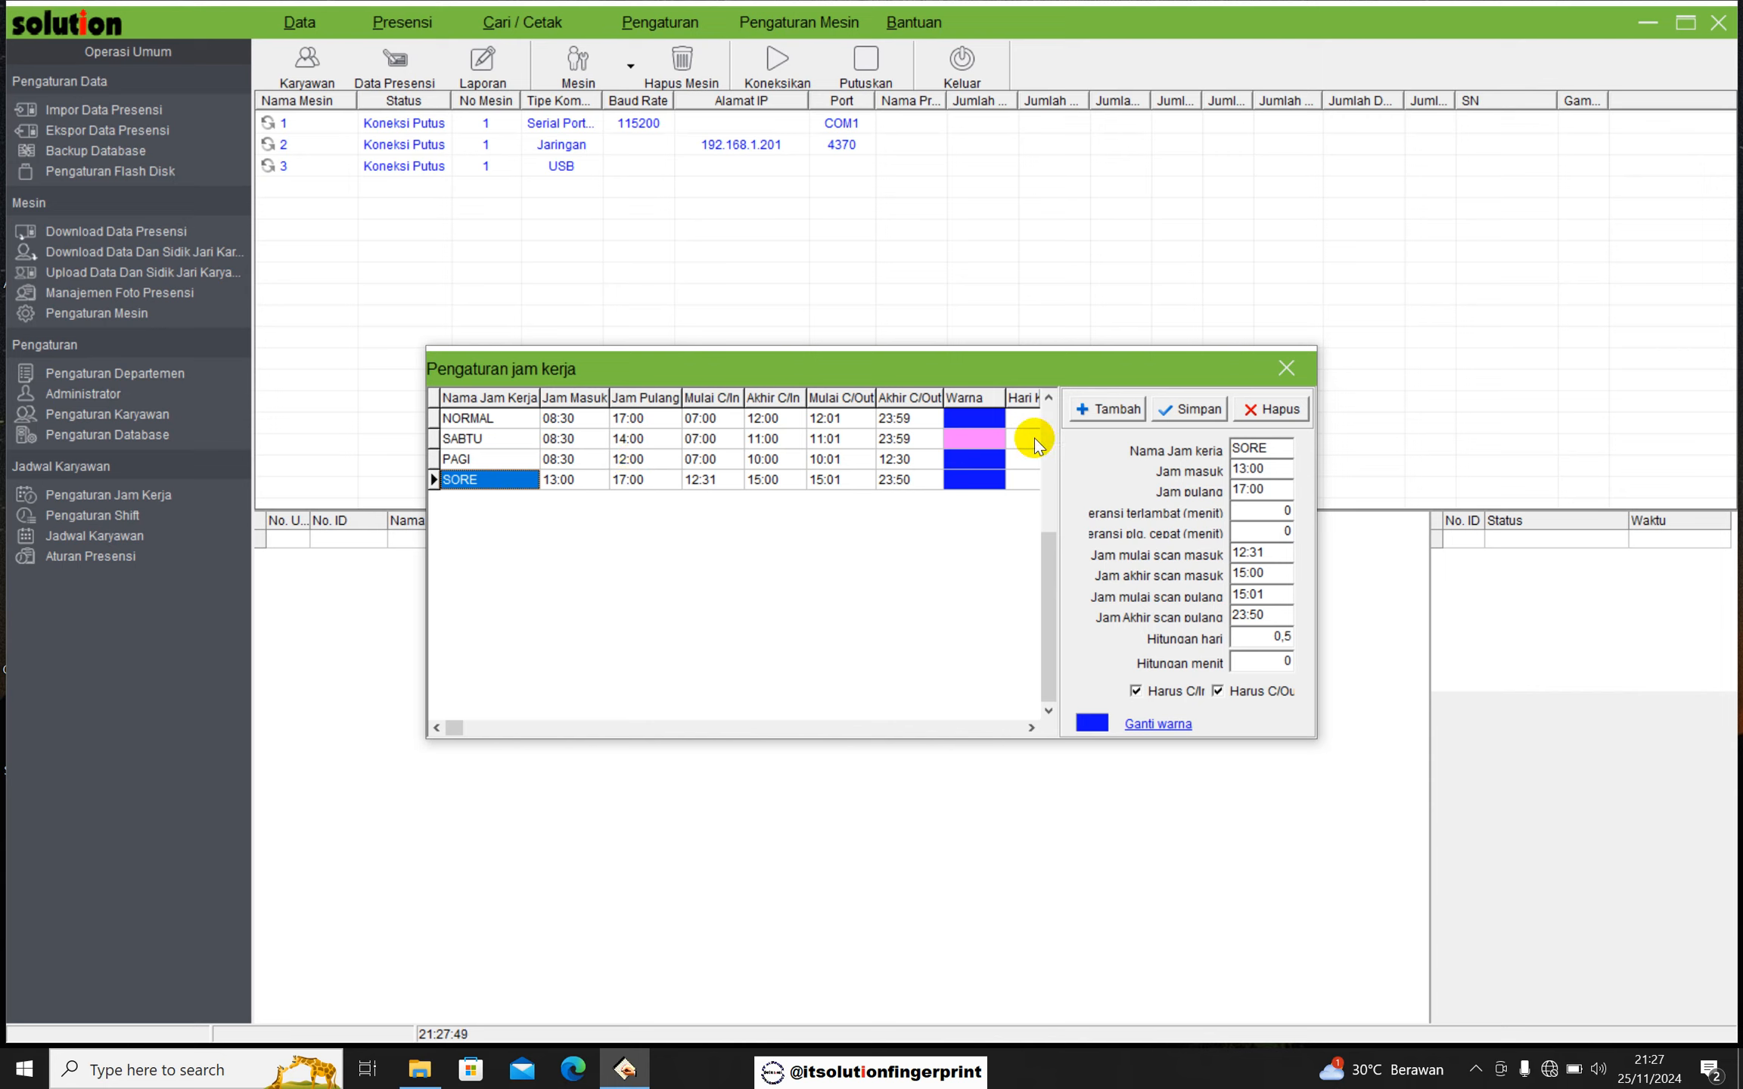
# Add working hours named S SORE, starting at 13:00 and ending at 14:00, with late and early-leave tolerances of 0 minutes
pyautogui.click(1105, 412)
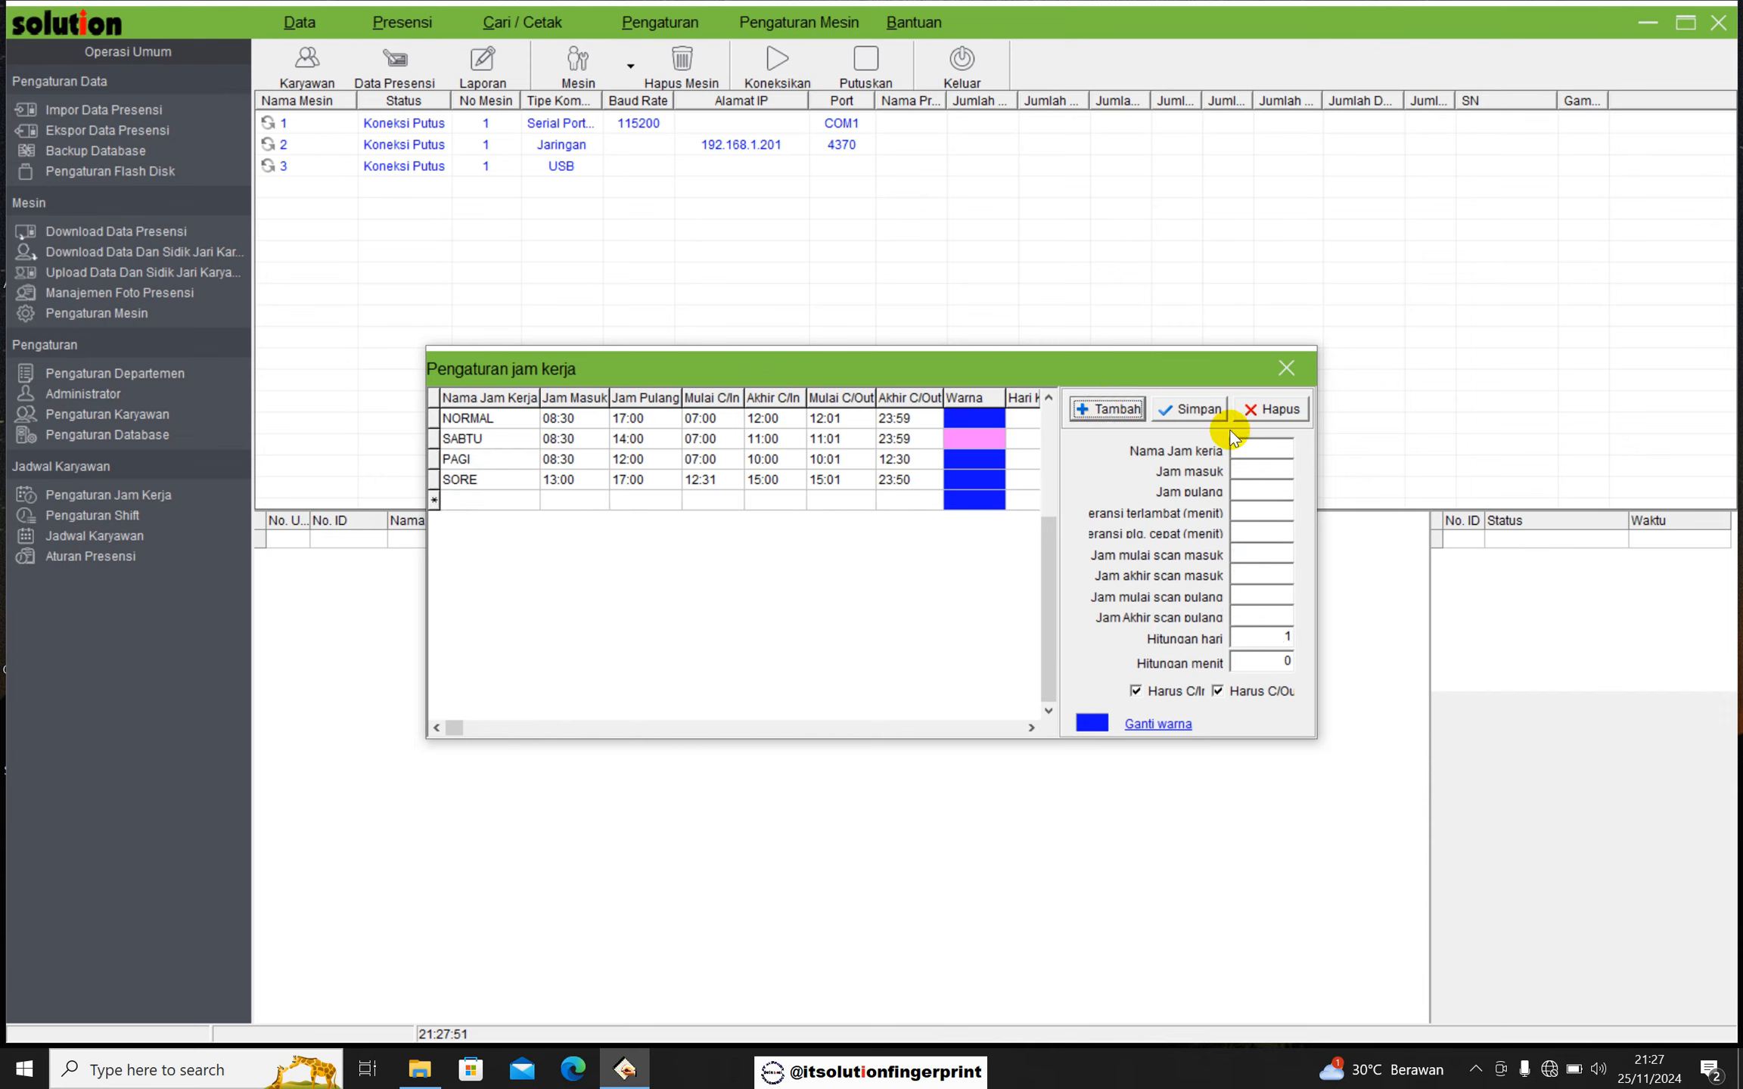
pyautogui.click(1264, 451)
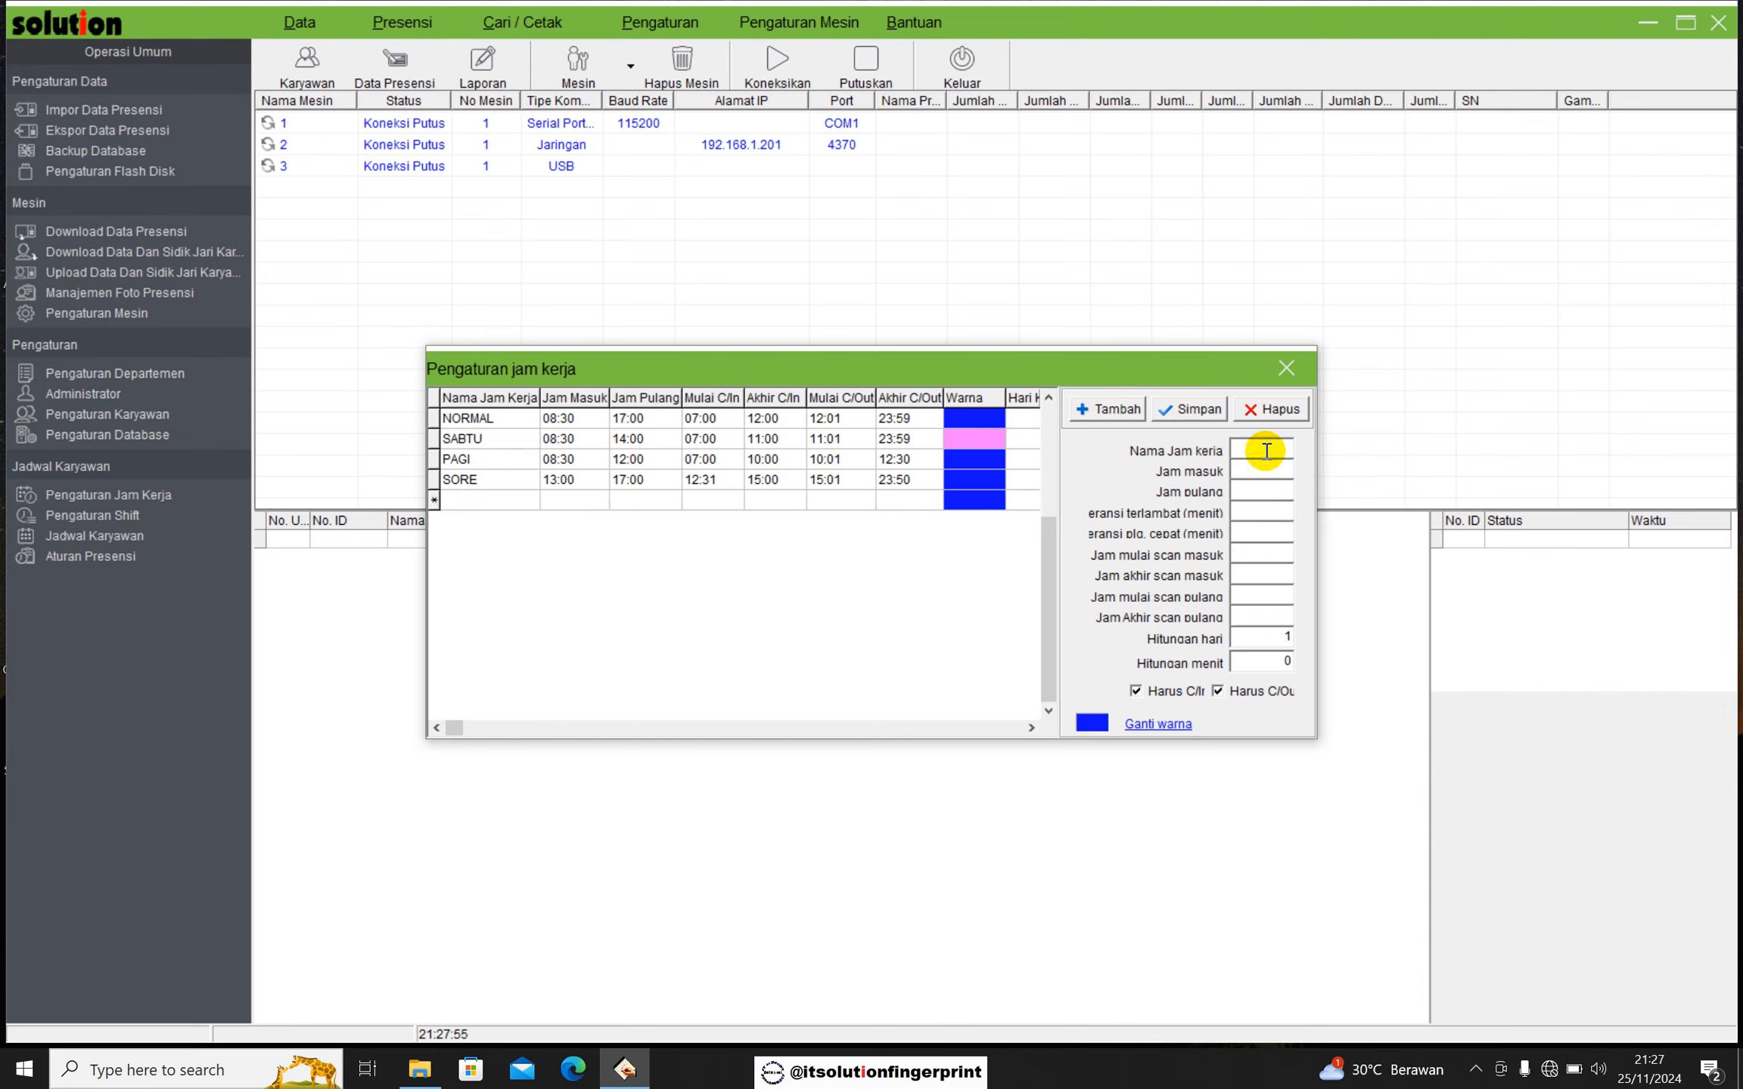
pyautogui.write('S SORE')
pyautogui.press('Tab')
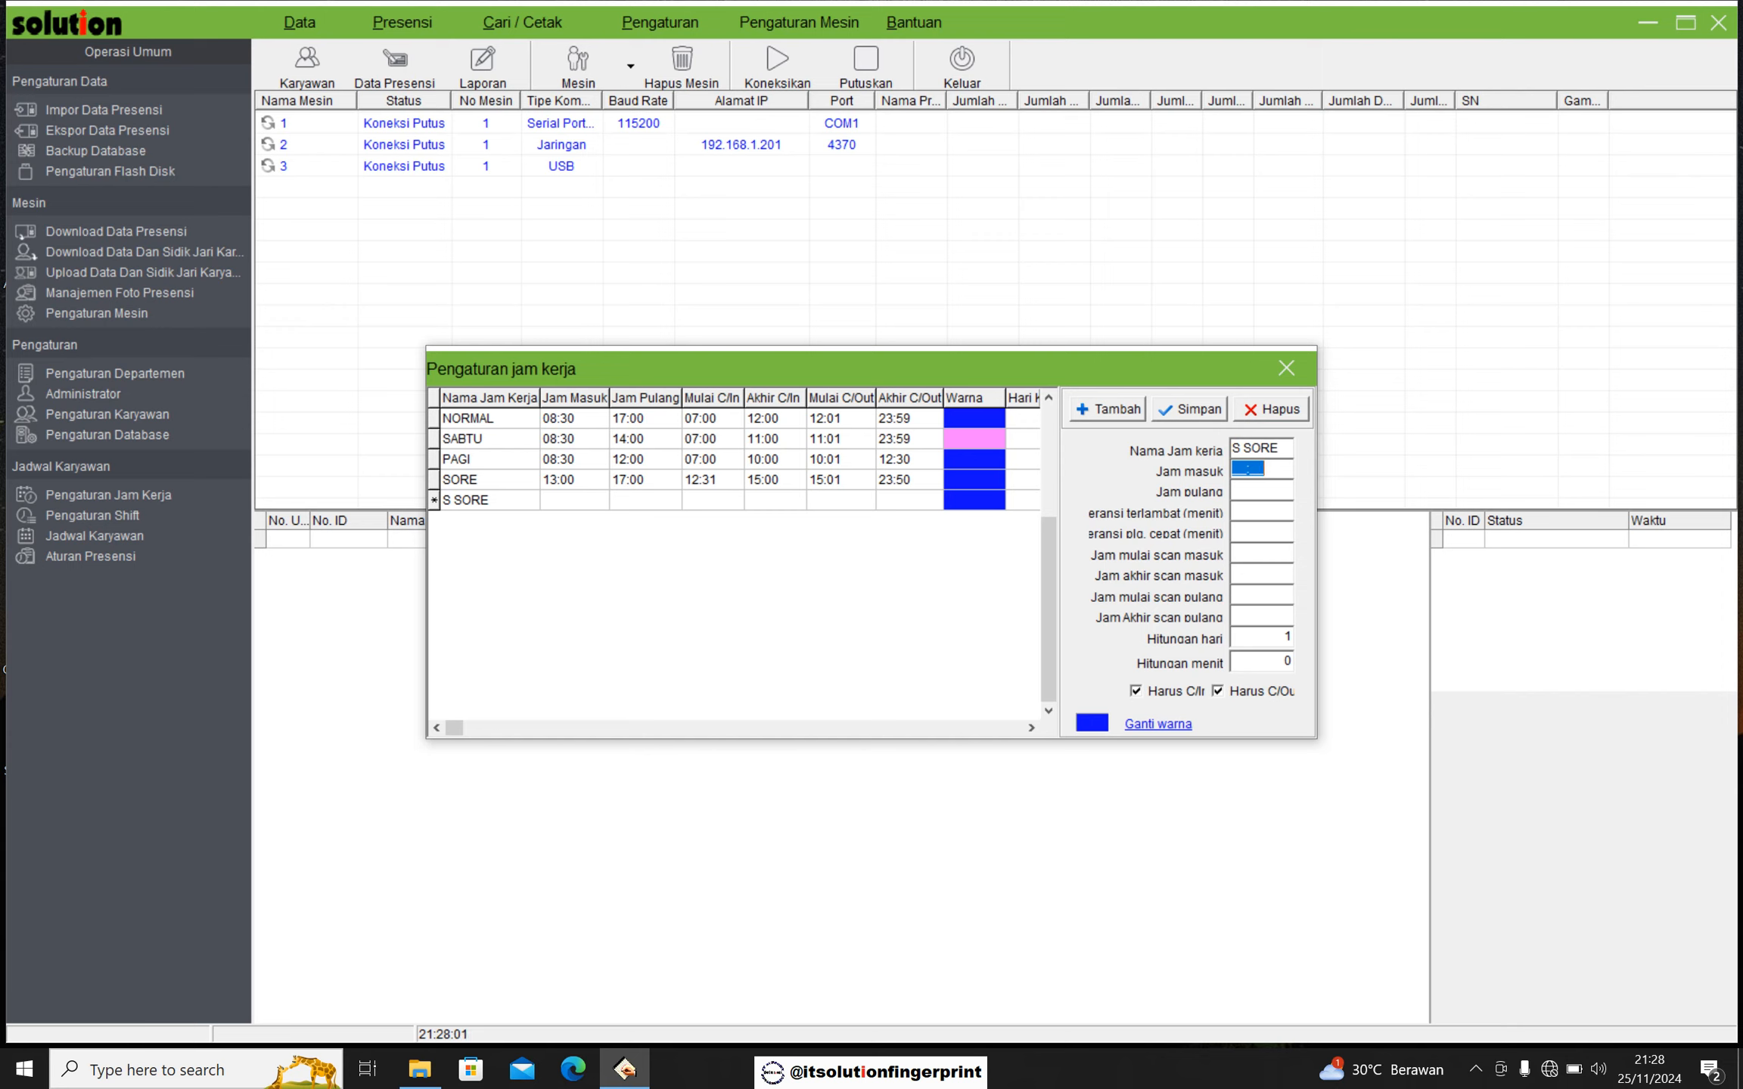
pyautogui.write('1300')
pyautogui.press('Tab')
pyautogui.write('14:00')
pyautogui.press('Tab')
pyautogui.write('0')
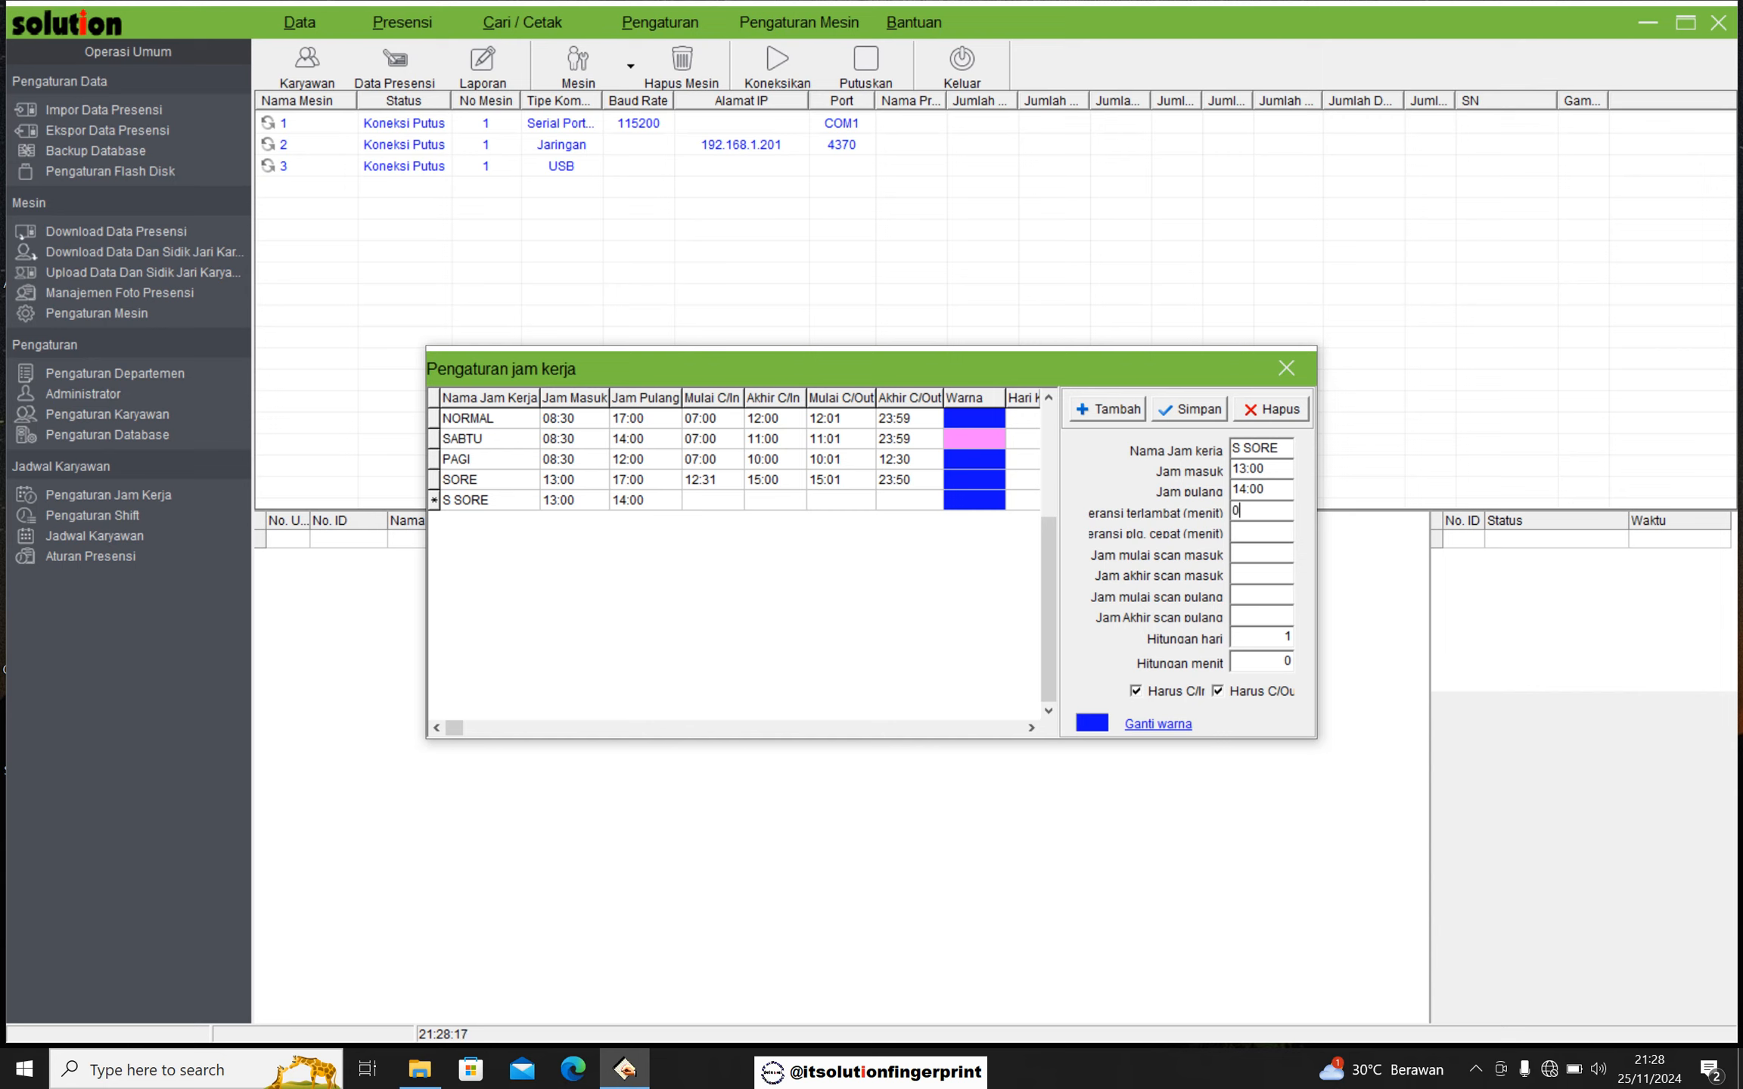
pyautogui.press('Tab')
pyautogui.write('0')
# Set S SORE's check-in scan window to 12:31–13:30 and its check-out scan window to 13:31–23:50
pyautogui.press('Tab')
pyautogui.write('1231')
pyautogui.press('Tab')
pyautogui.write('13:30')
pyautogui.click(1248, 596)
pyautogui.write('1331')
pyautogui.click(1248, 616)
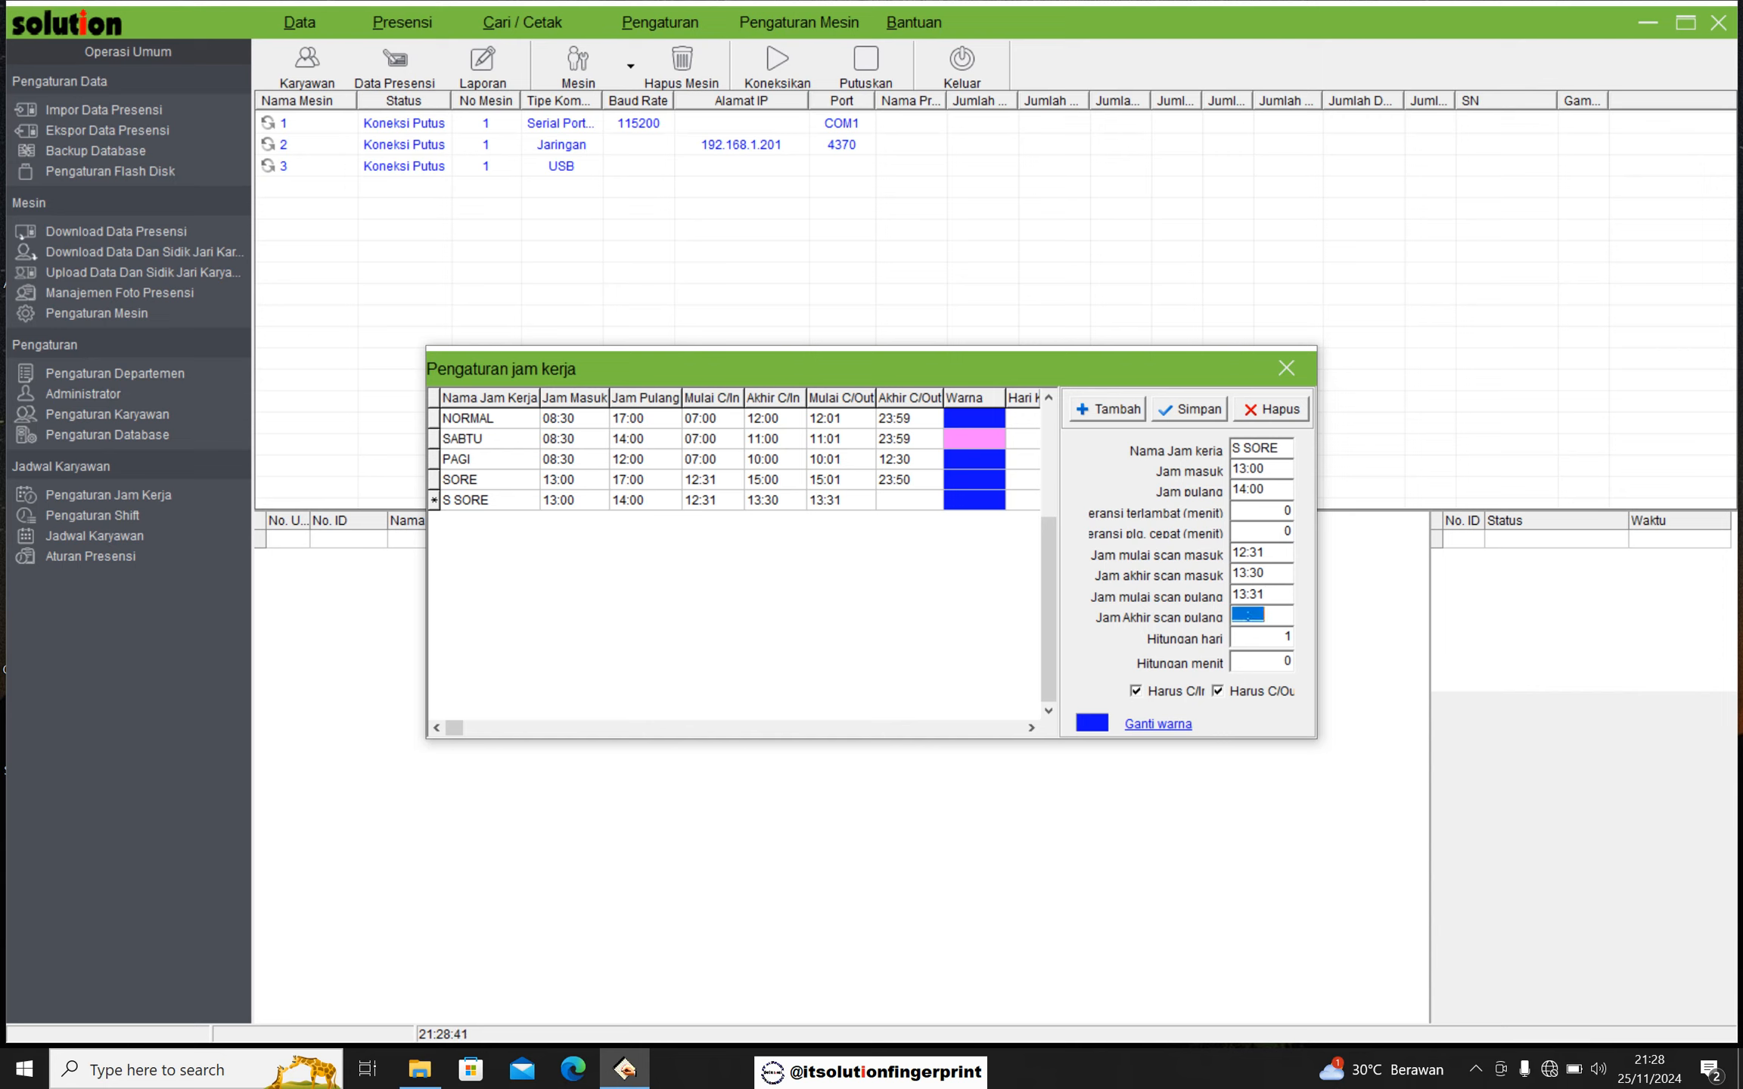
pyautogui.write('23:50')
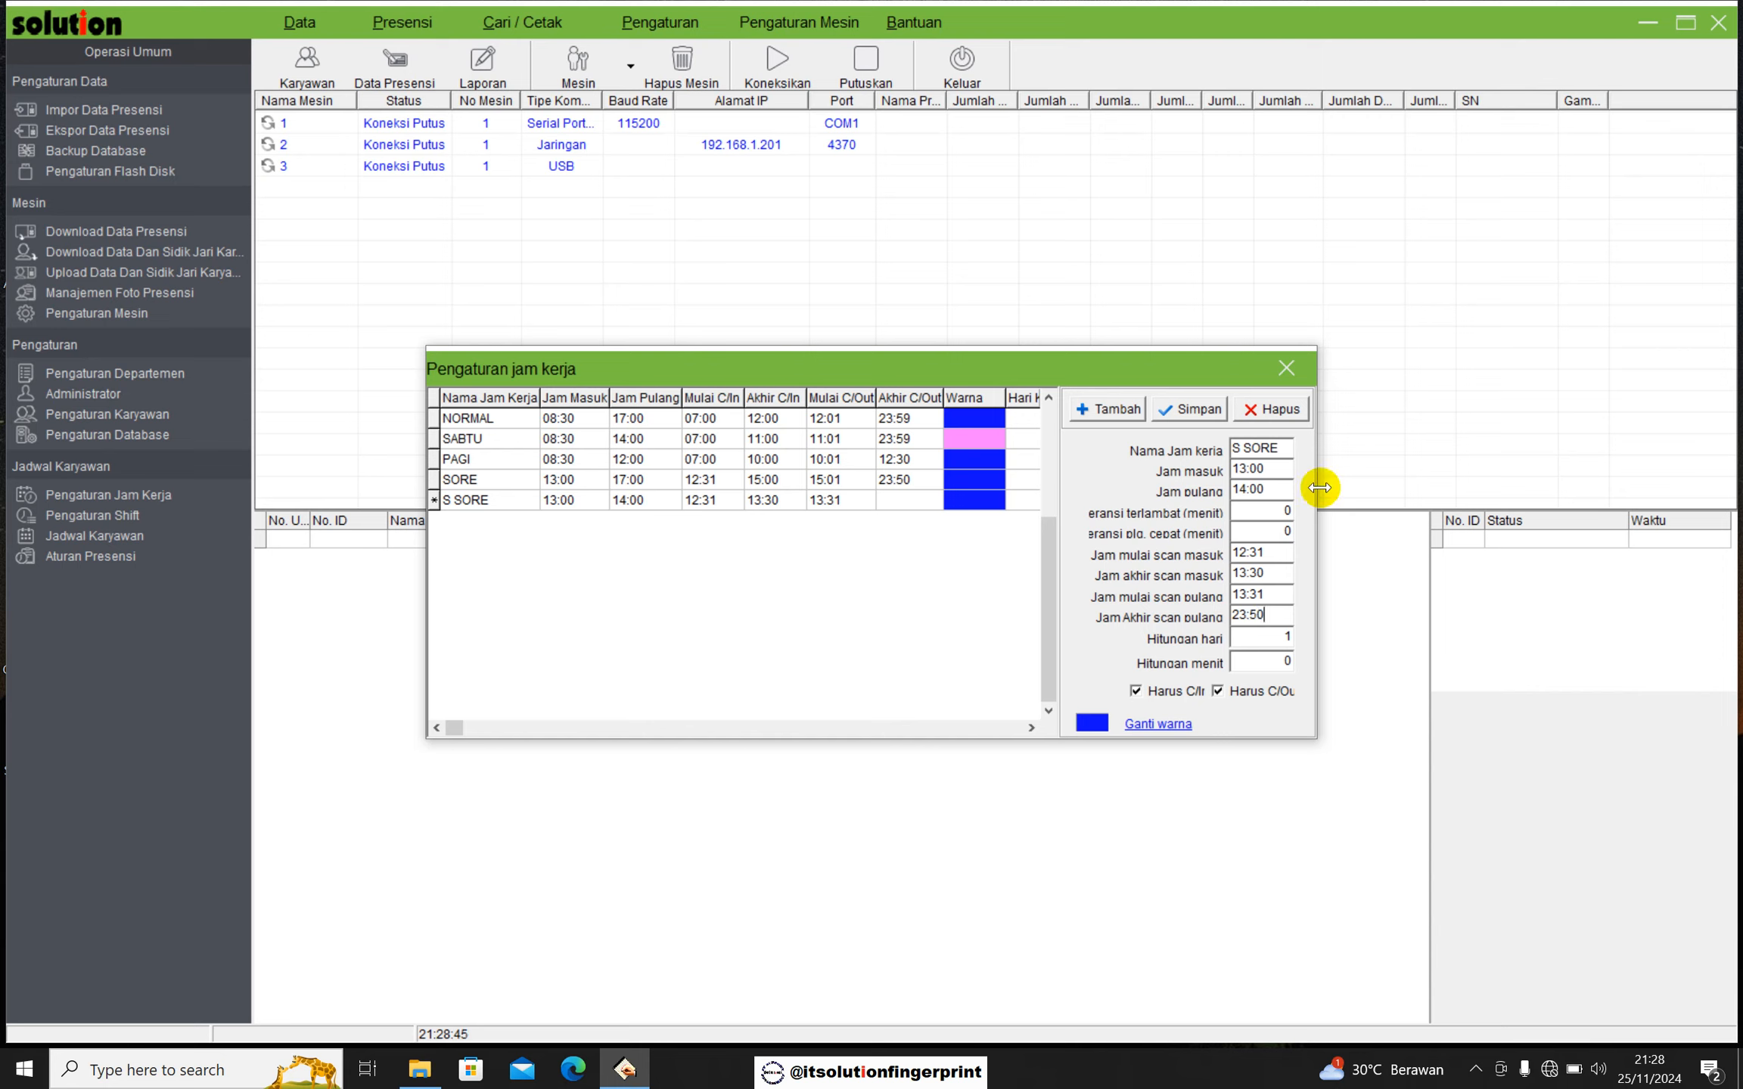
# Set S SORE's day count (Hitungan hari) to 0,5 and save the entry
pyautogui.click(1276, 634)
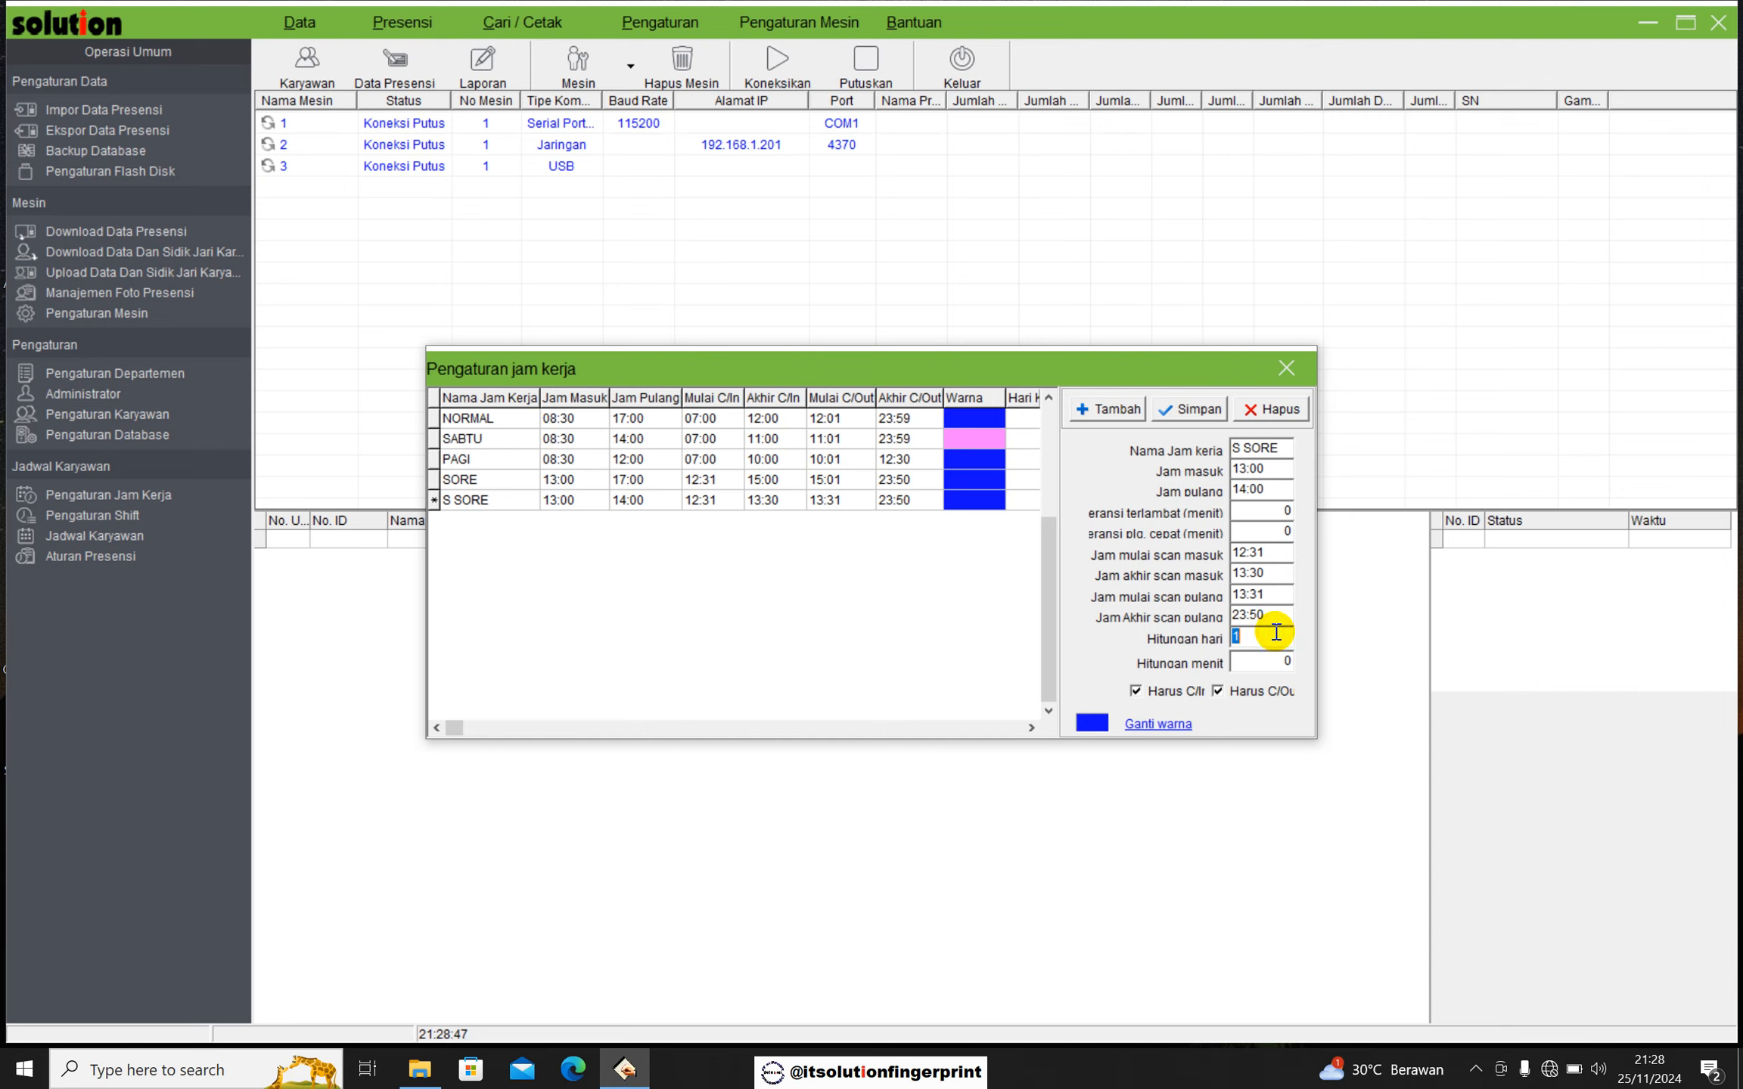
pyautogui.write('0,5')
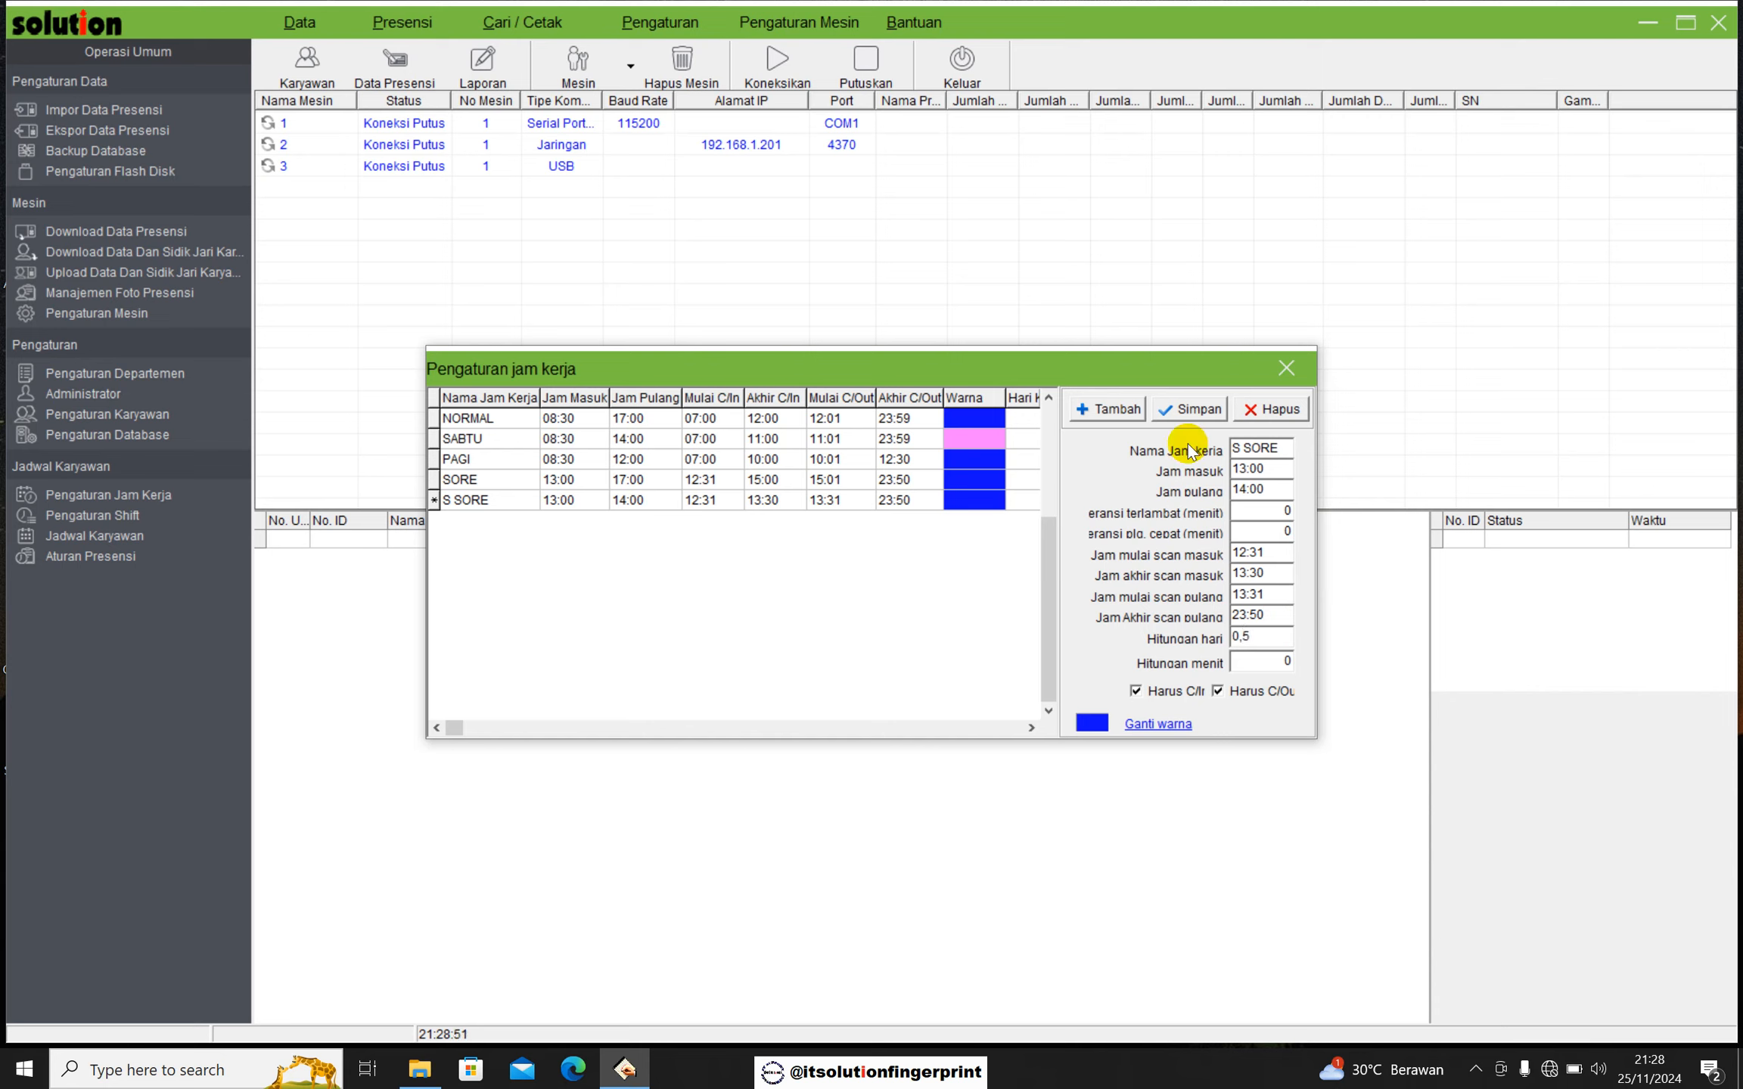
pyautogui.click(1189, 410)
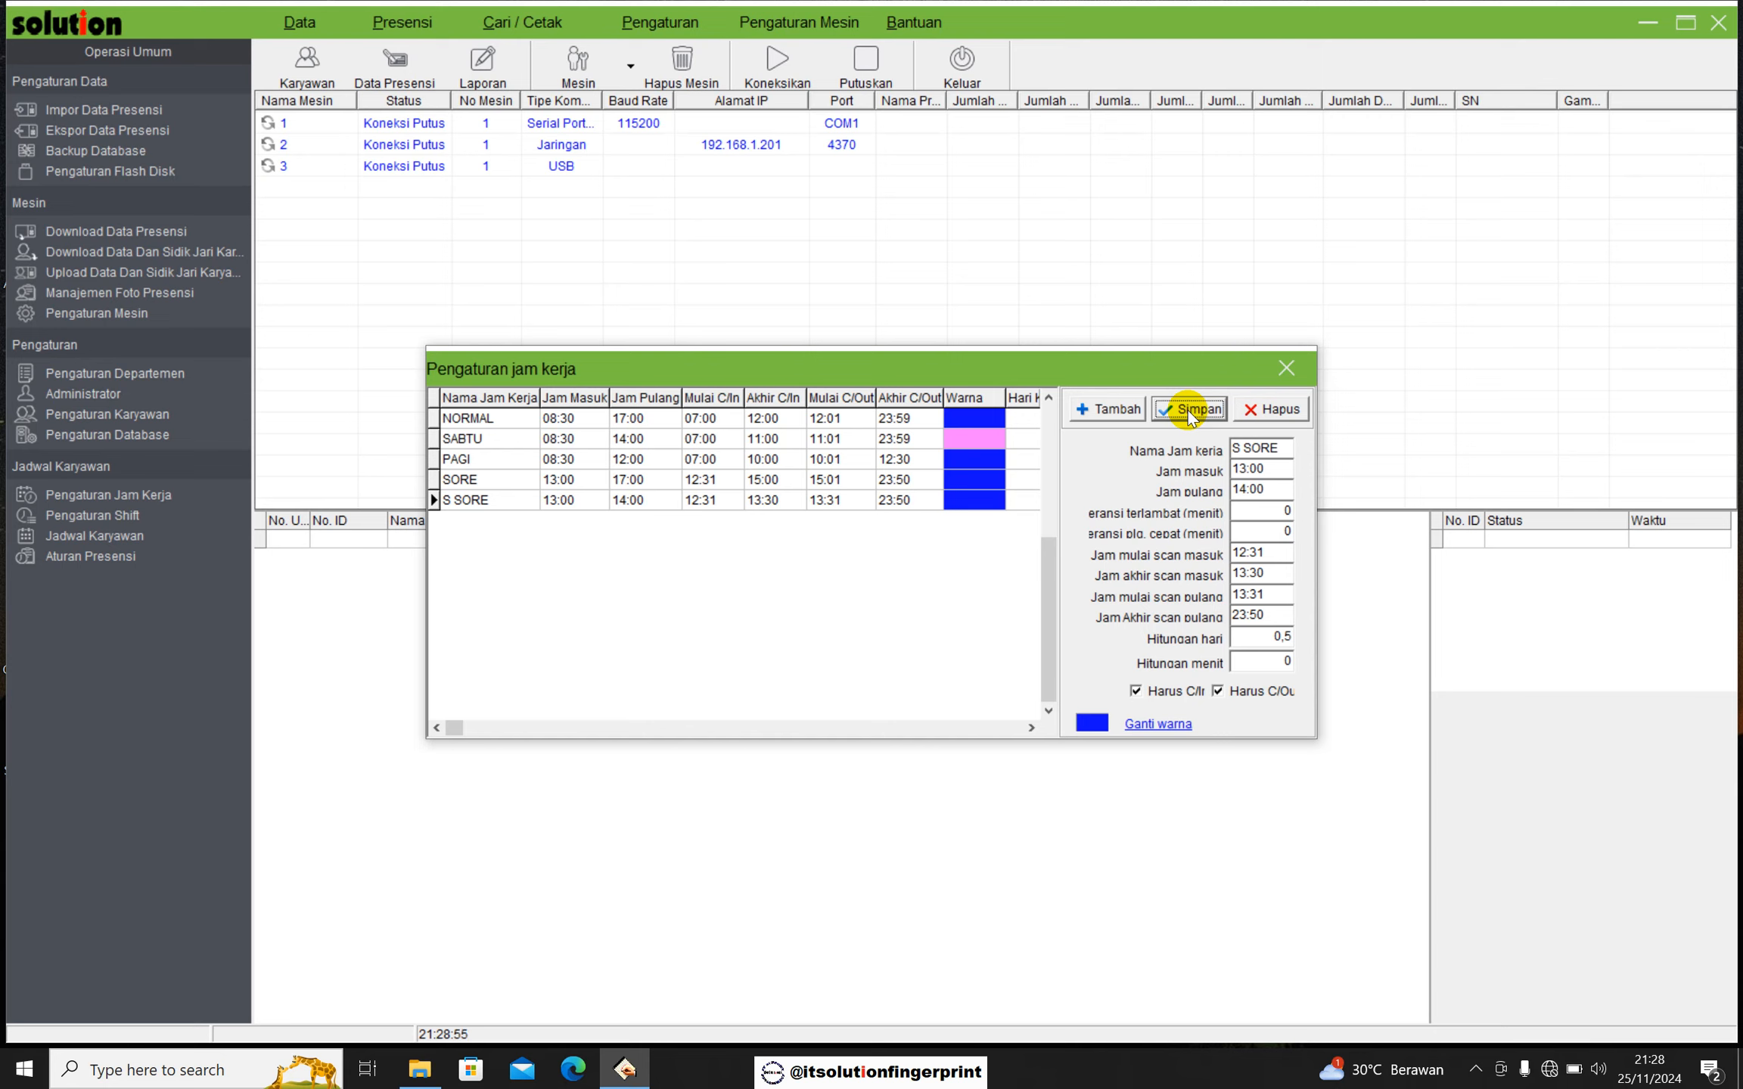
# Review the PAGI, SORE and S SORE entries and close the working-hours settings
pyautogui.click(491, 464)
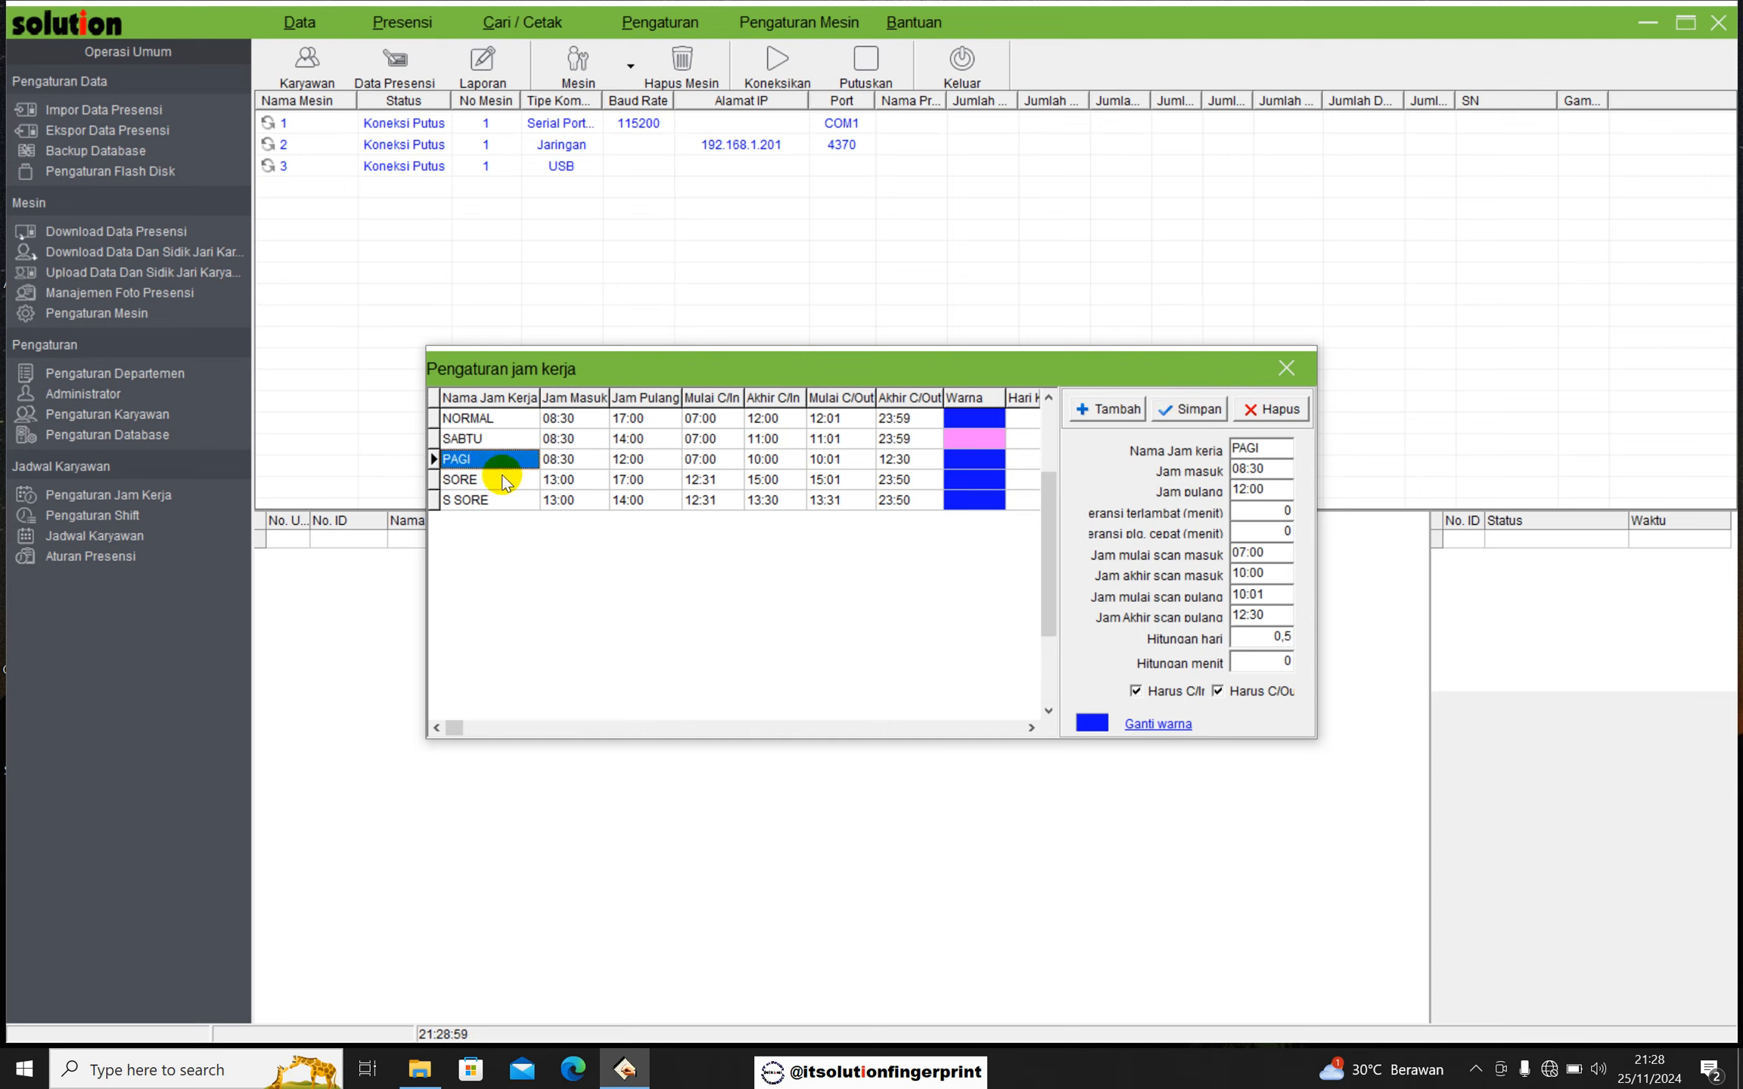
pyautogui.click(505, 480)
pyautogui.click(504, 500)
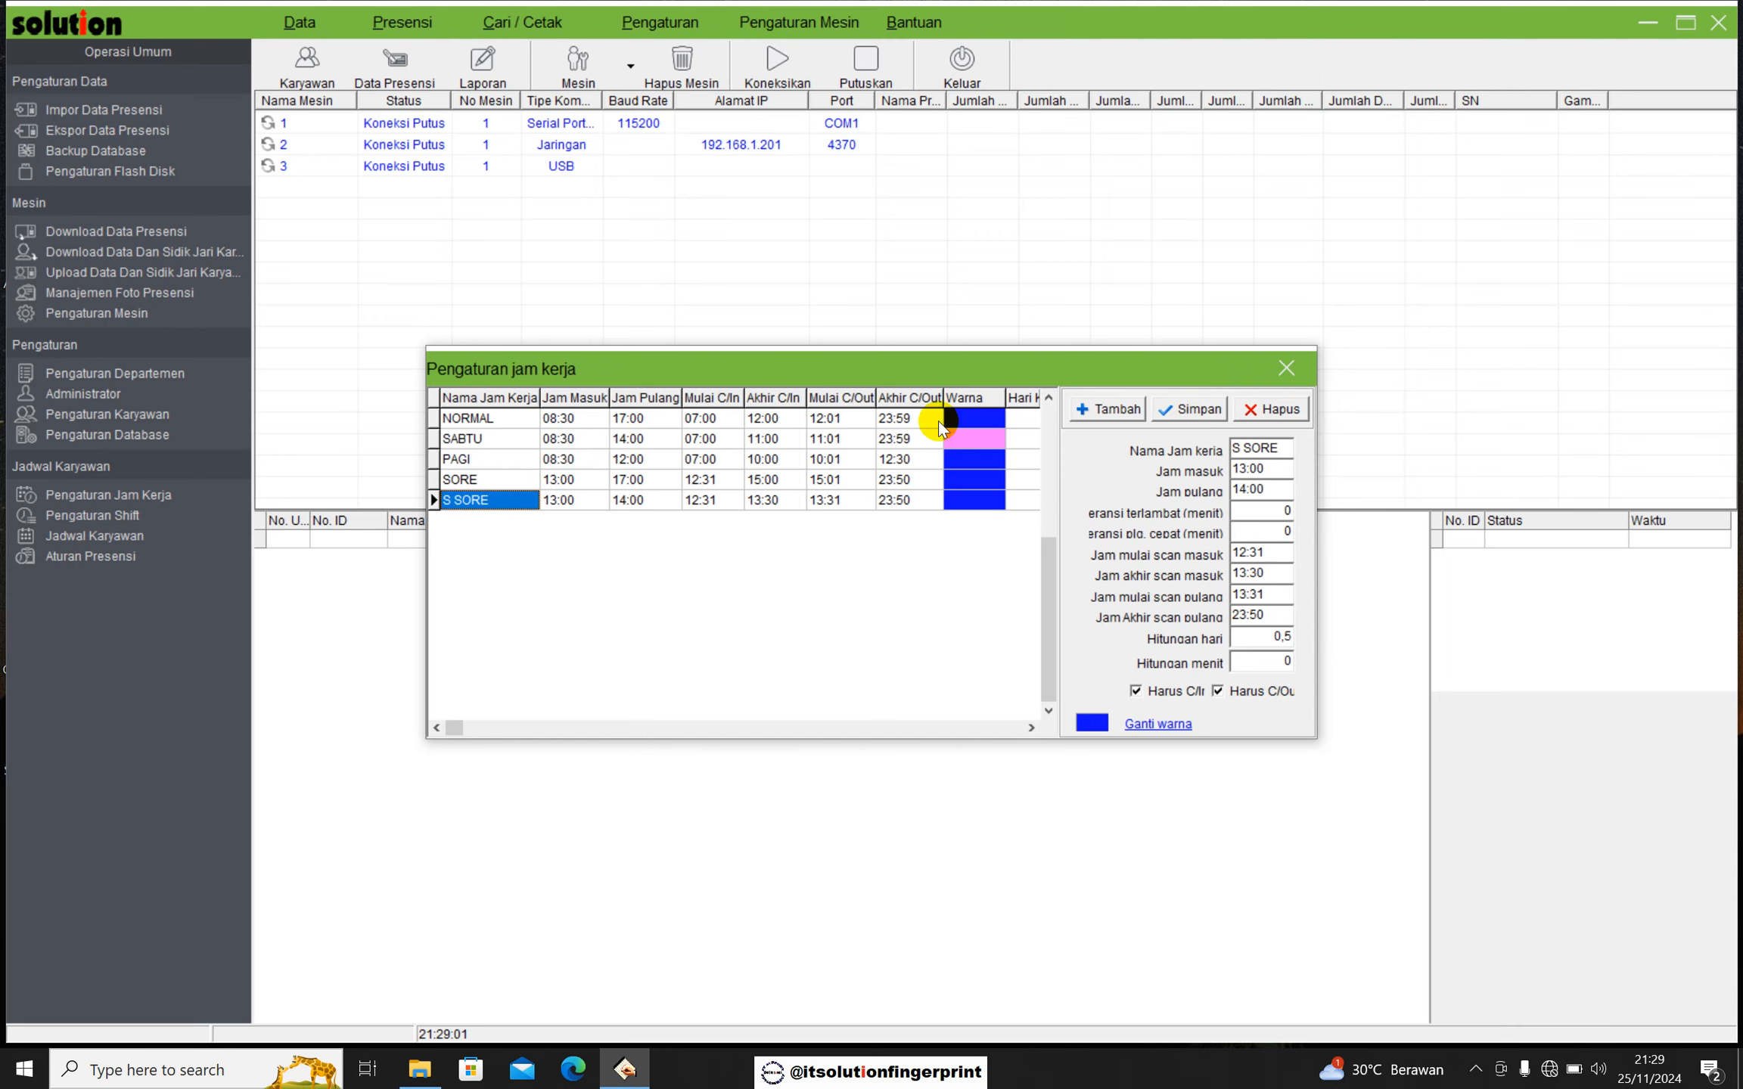
pyautogui.click(1288, 372)
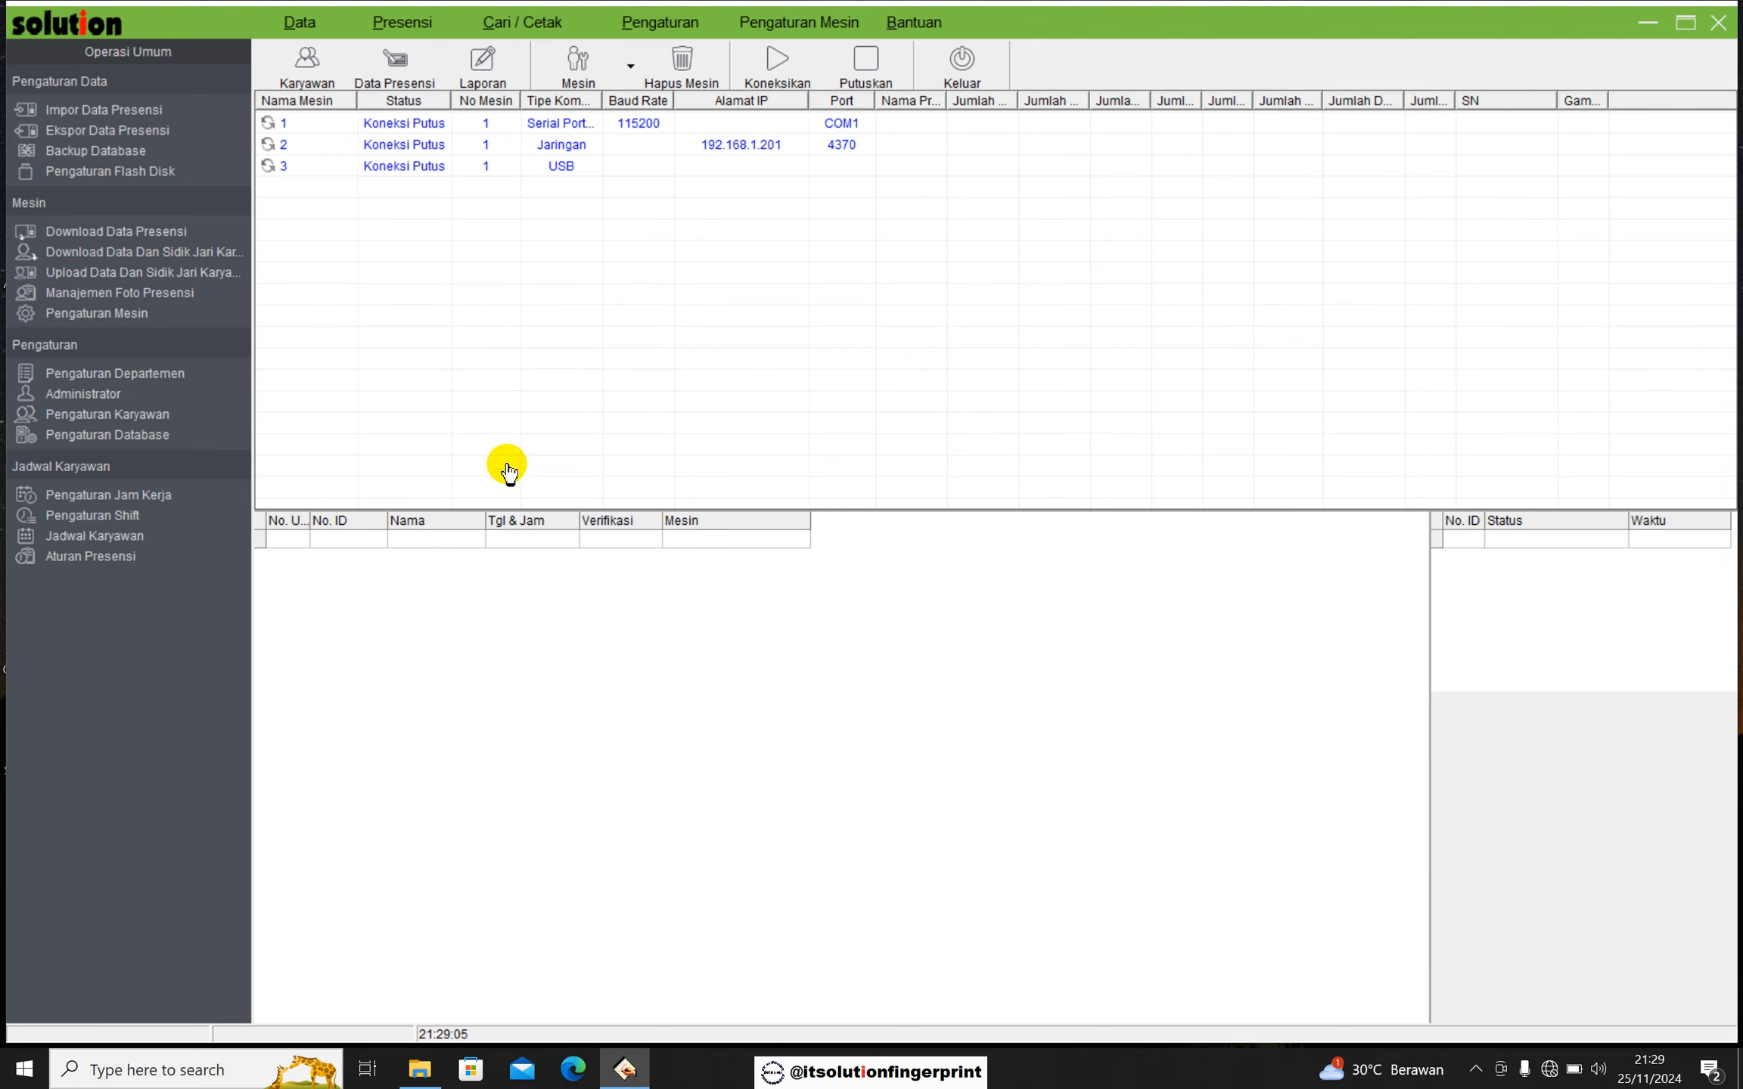
# Add a new shift named NORMAL1 in the shift settings and save it
pyautogui.click(143, 516)
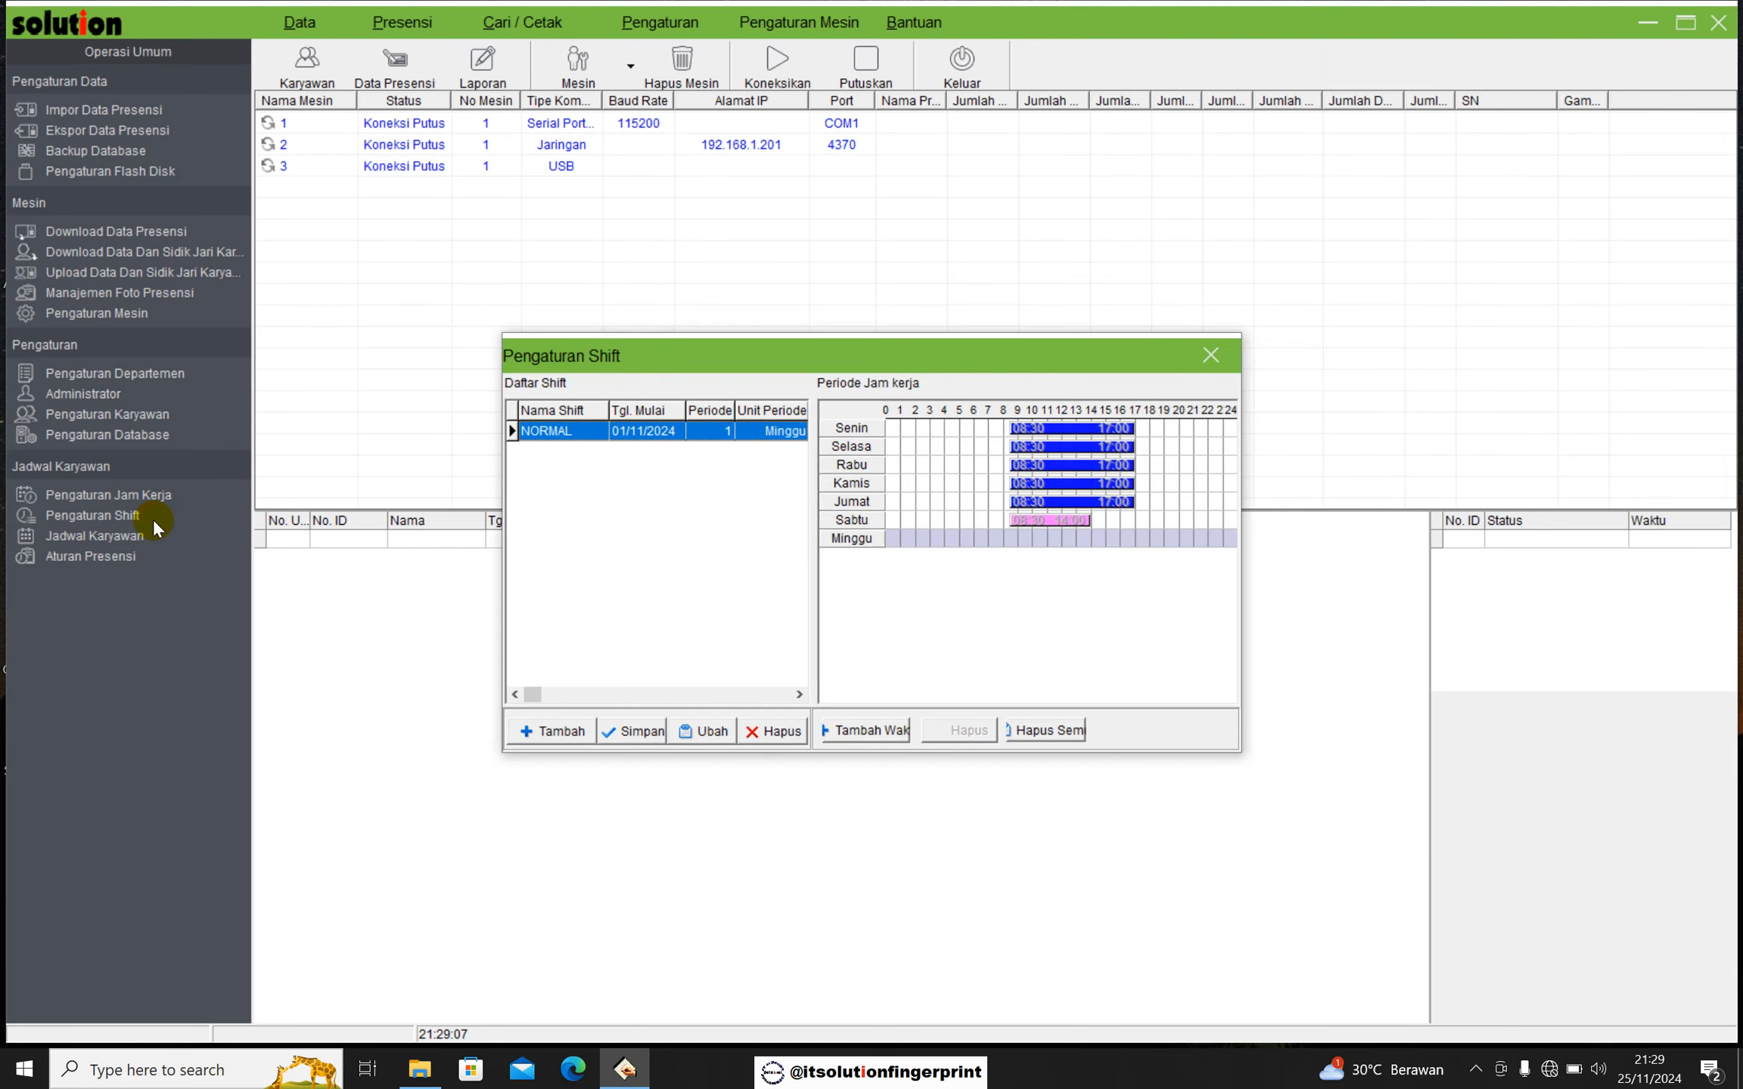
pyautogui.click(553, 731)
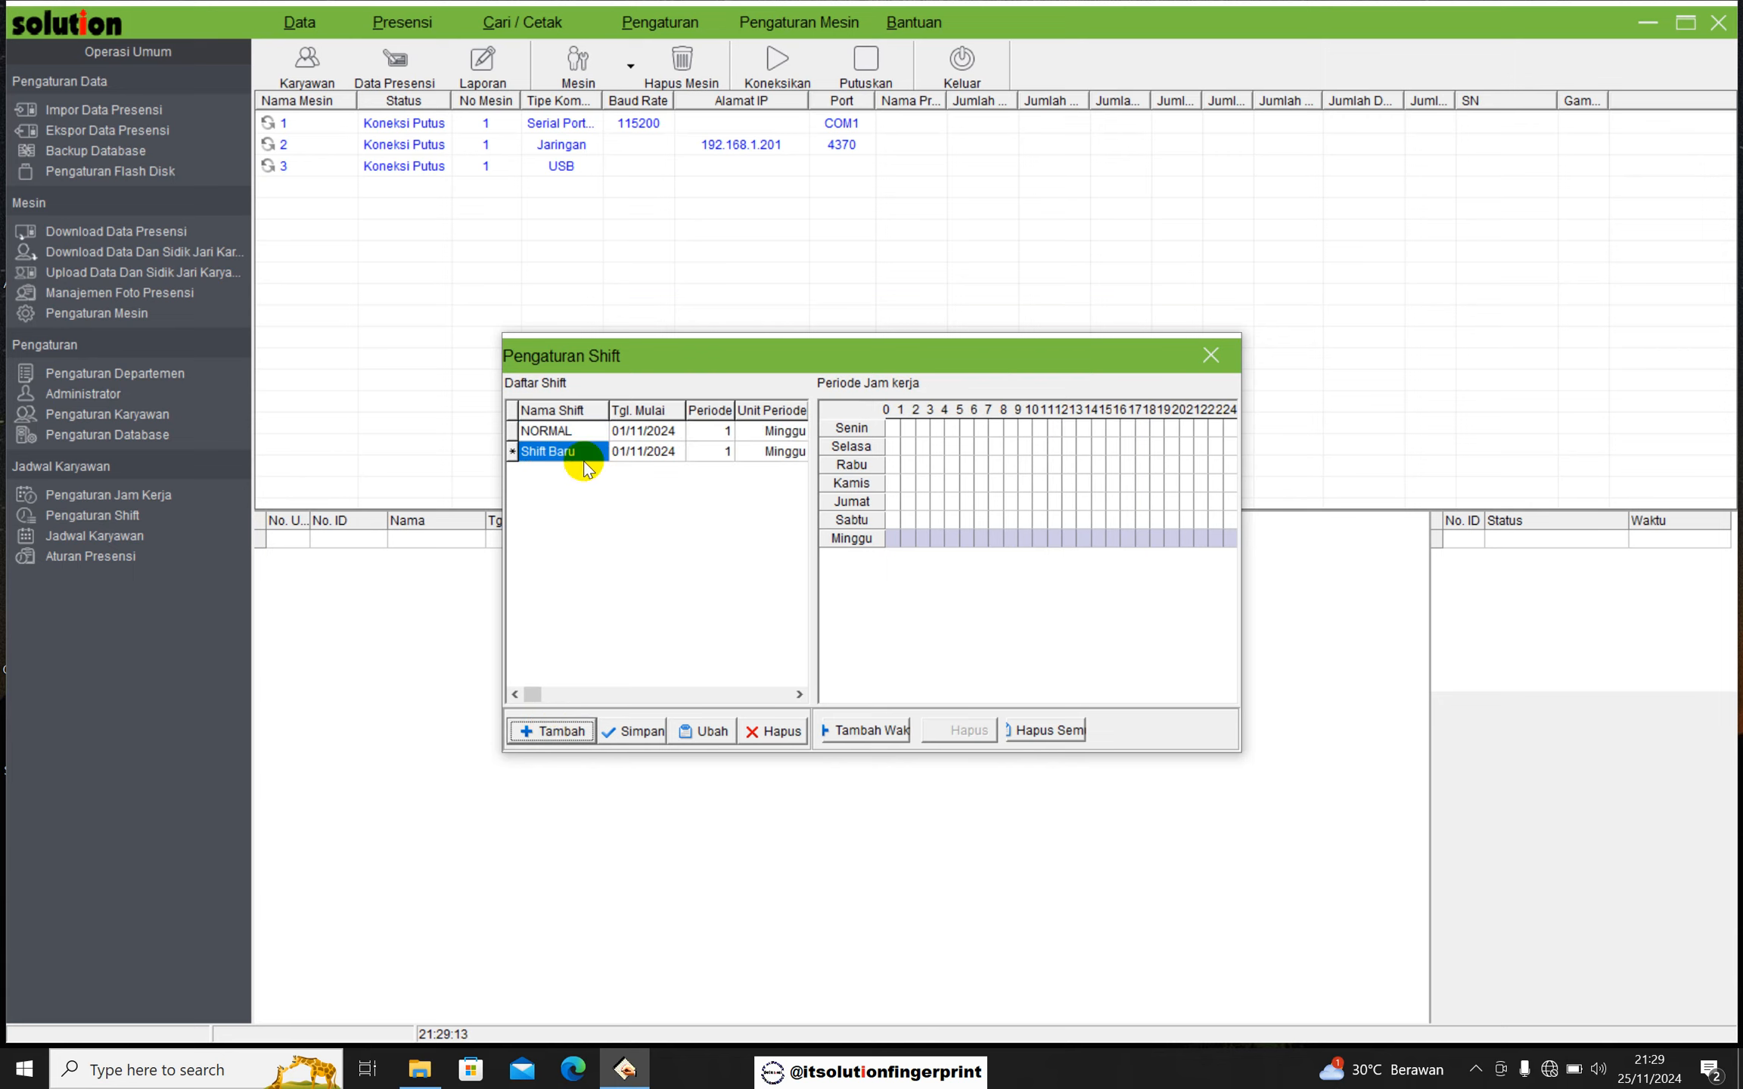
pyautogui.click(585, 452)
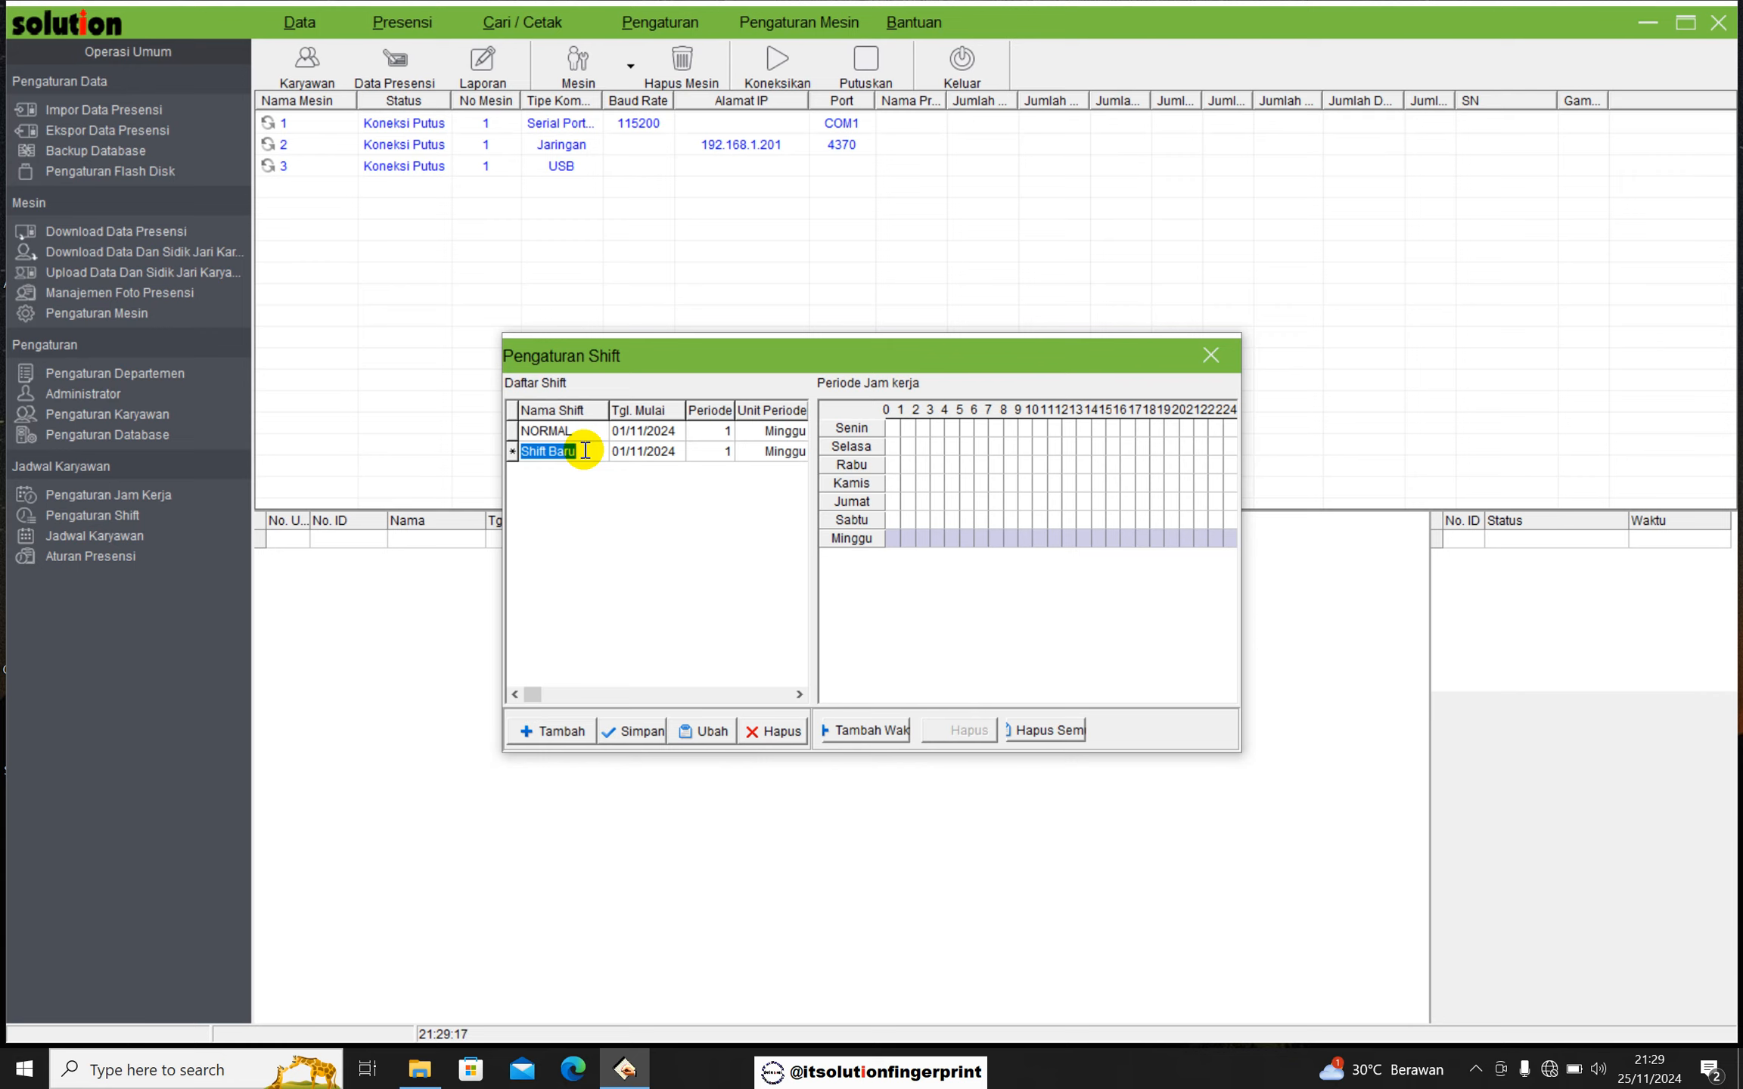
pyautogui.write('N')
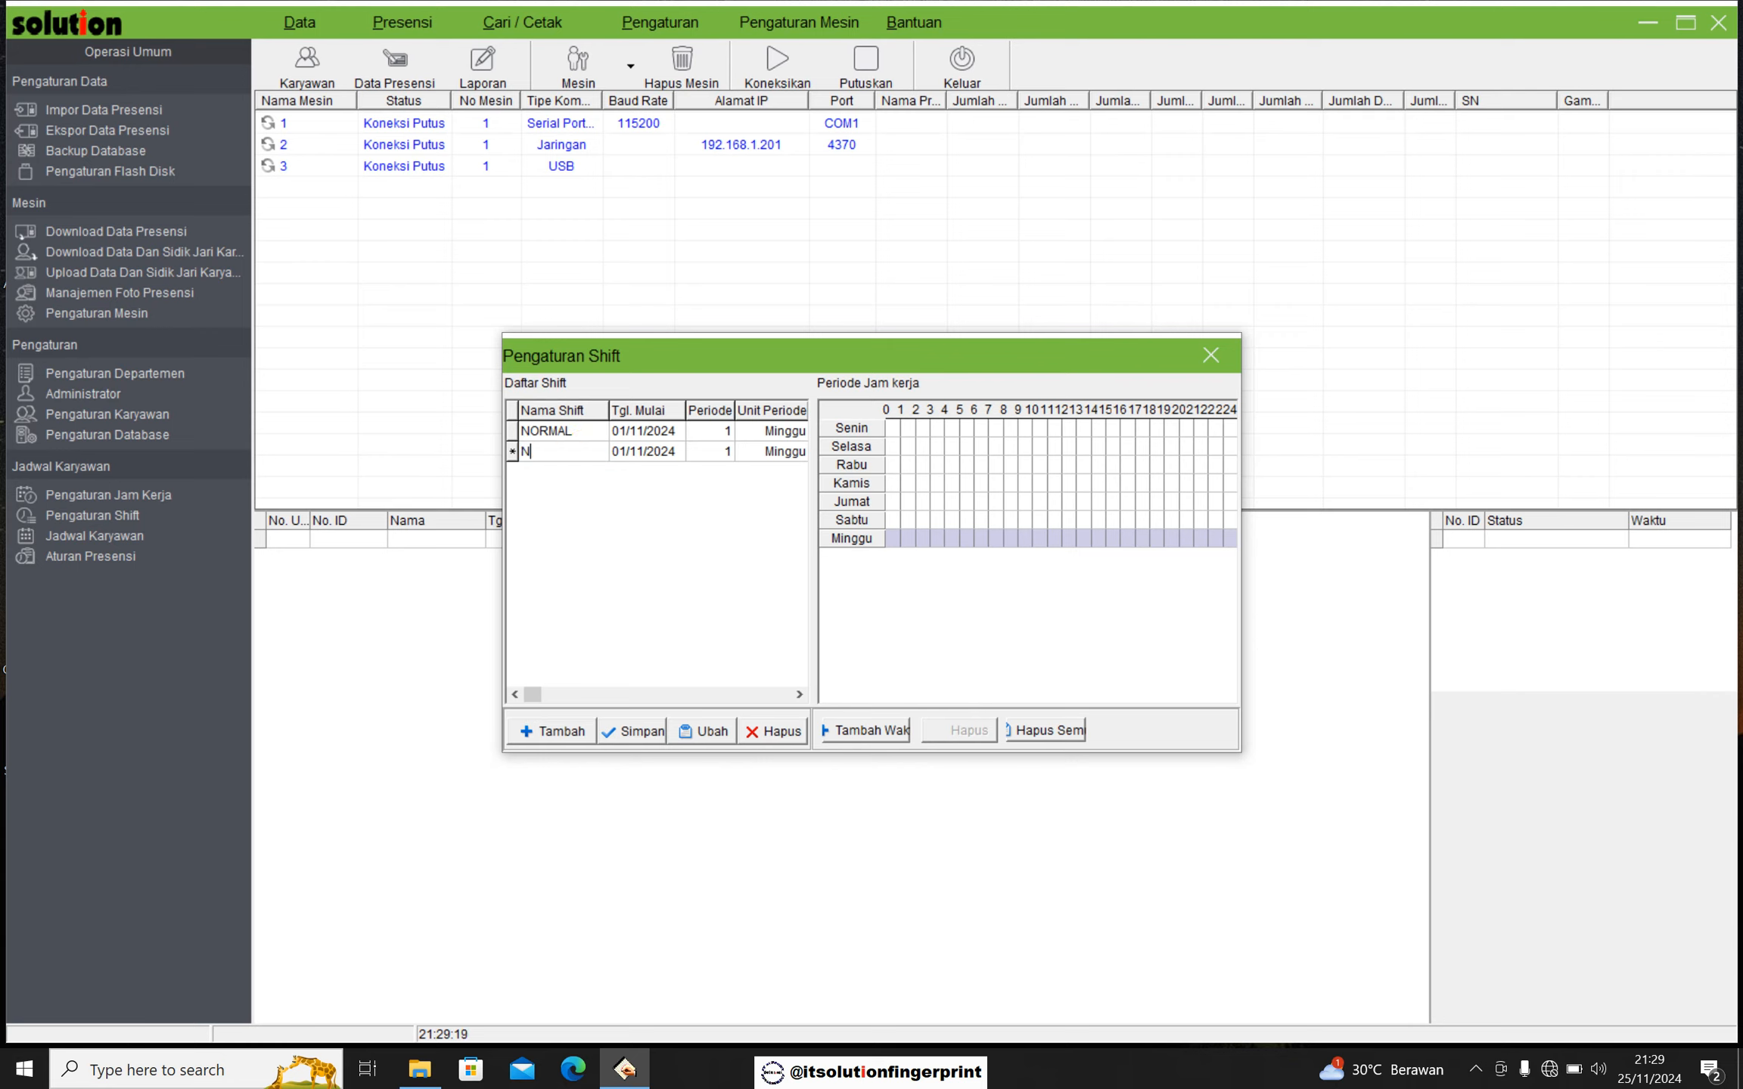
pyautogui.write('ORMAL1')
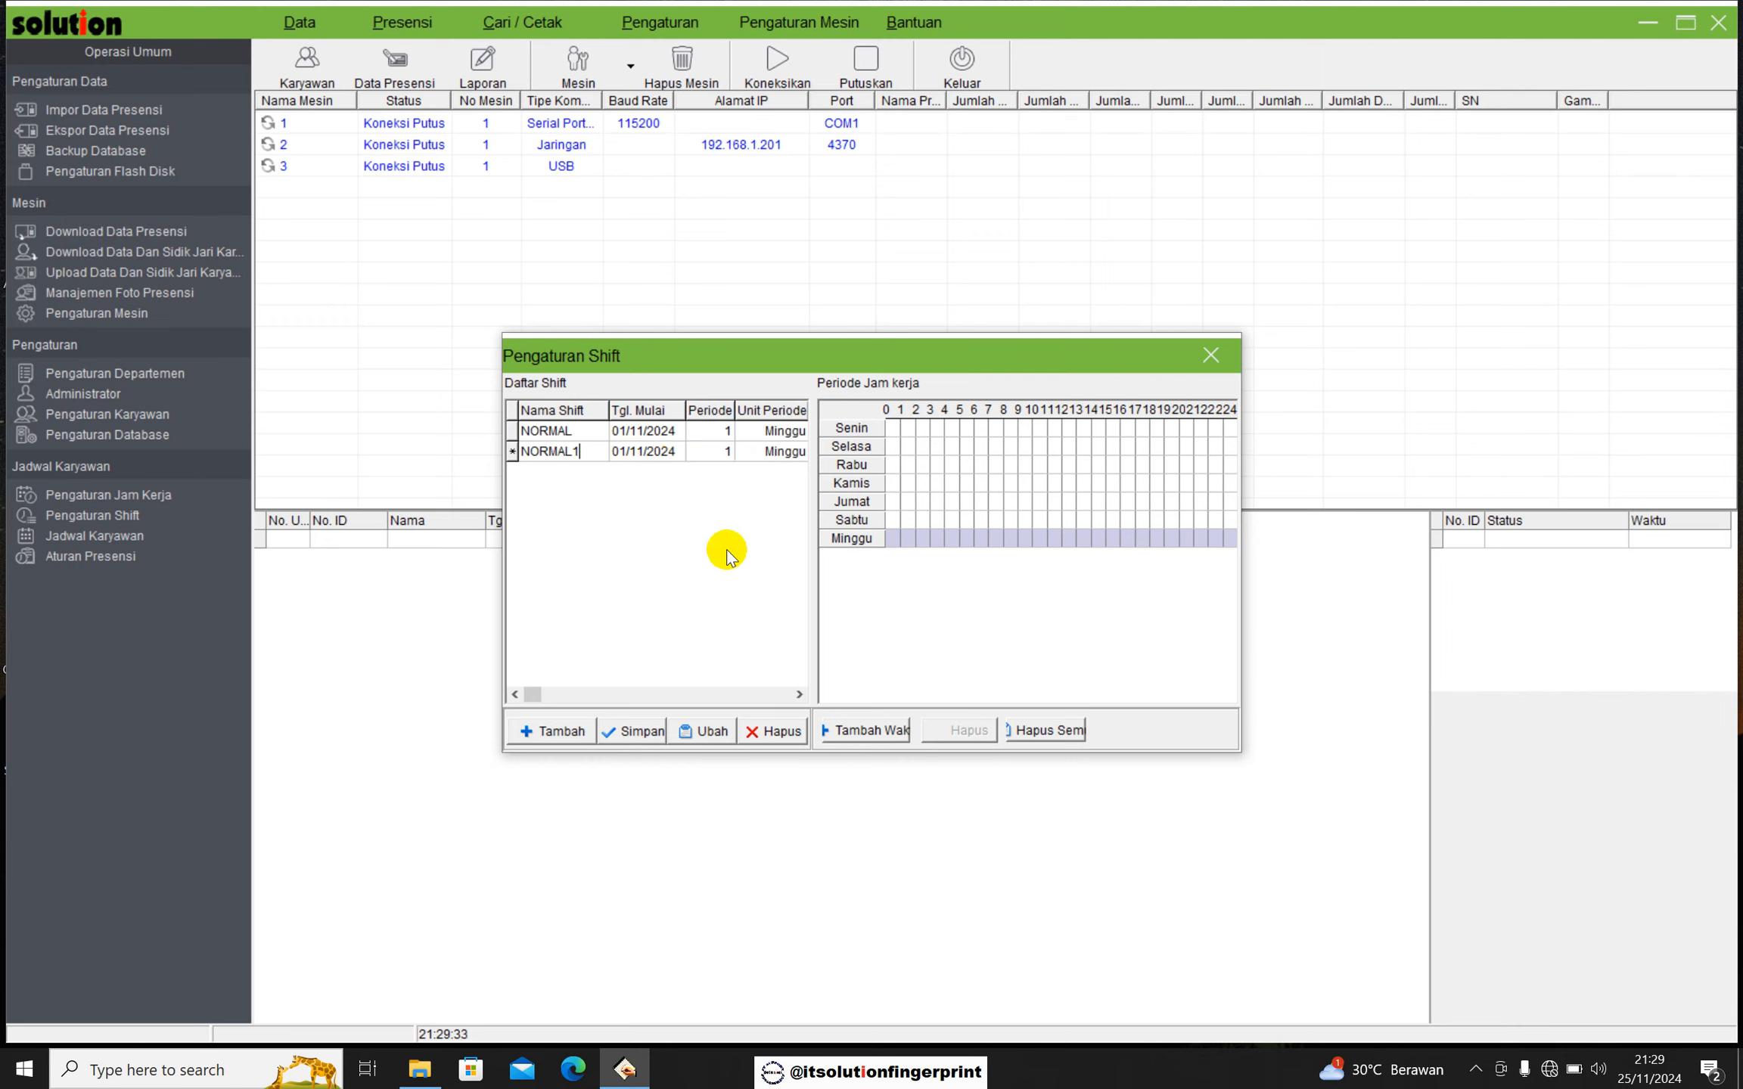
pyautogui.click(633, 738)
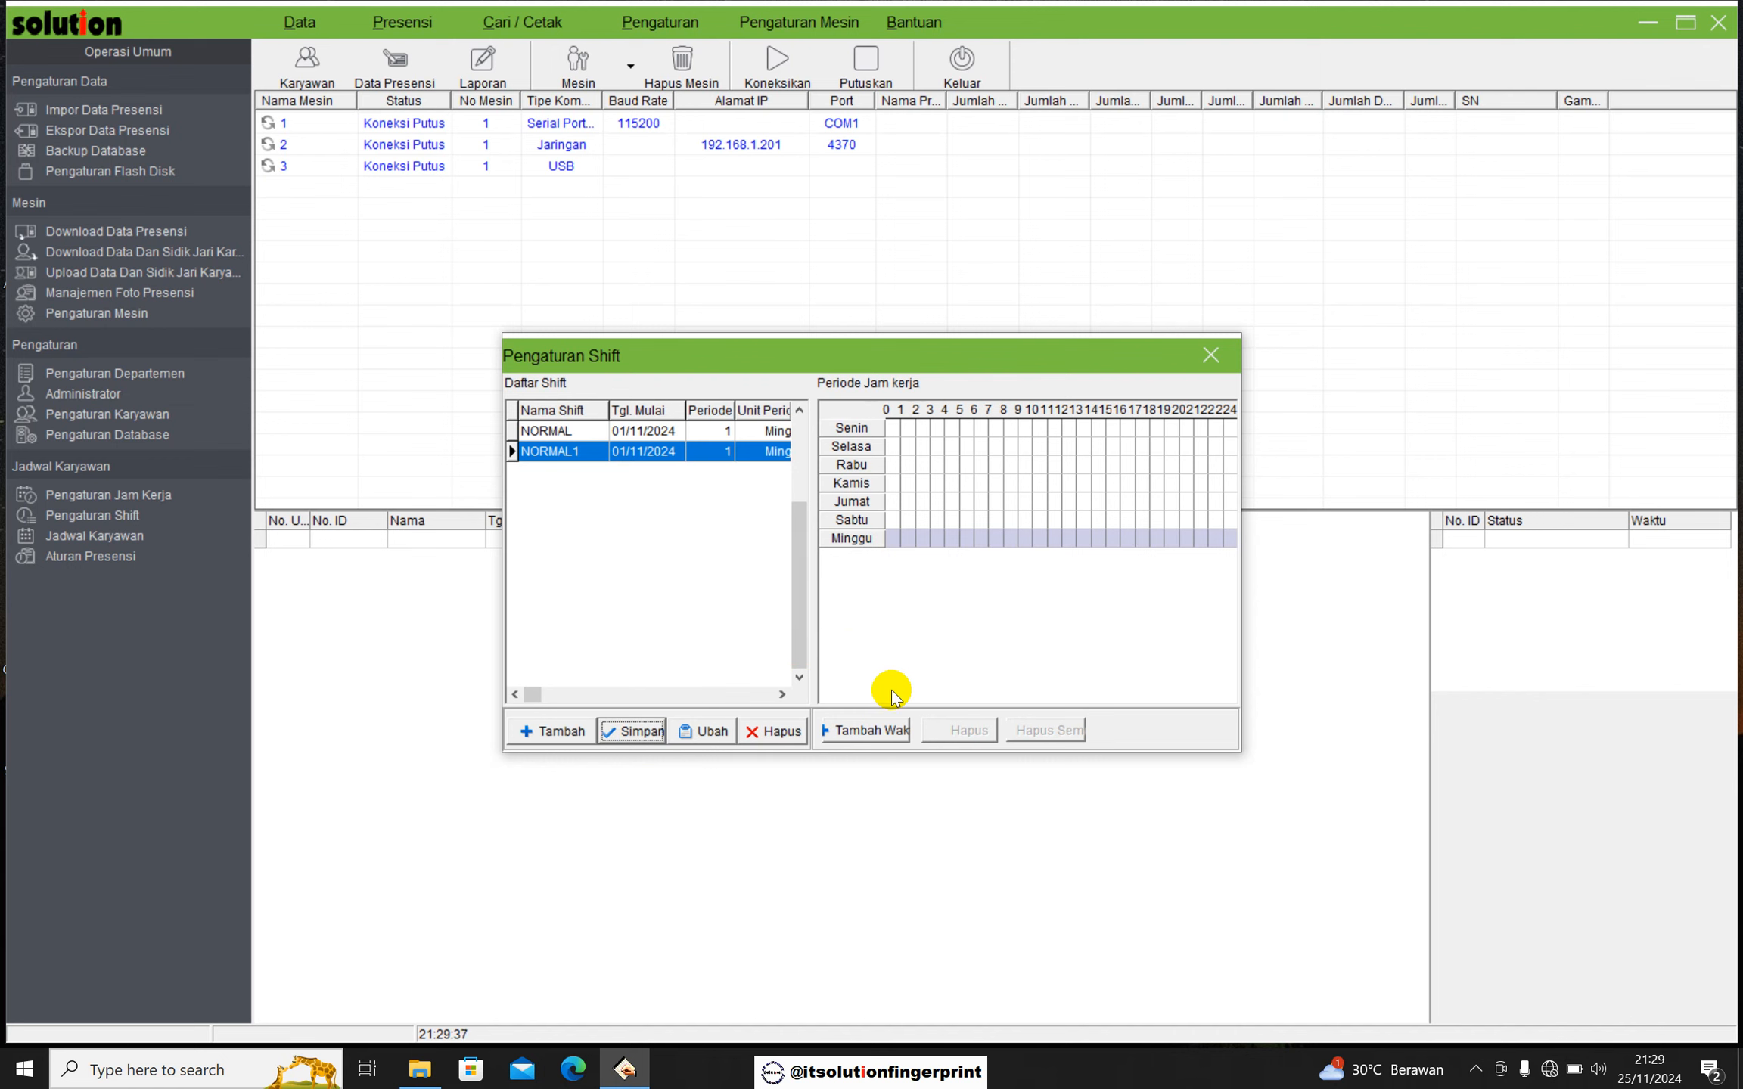
# Add the PAGI (08:30-12:00) and SORE (13:00-17:00) working hours to NORMAL1 for Senin through Sabtu, excluding Minggu
pyautogui.click(864, 738)
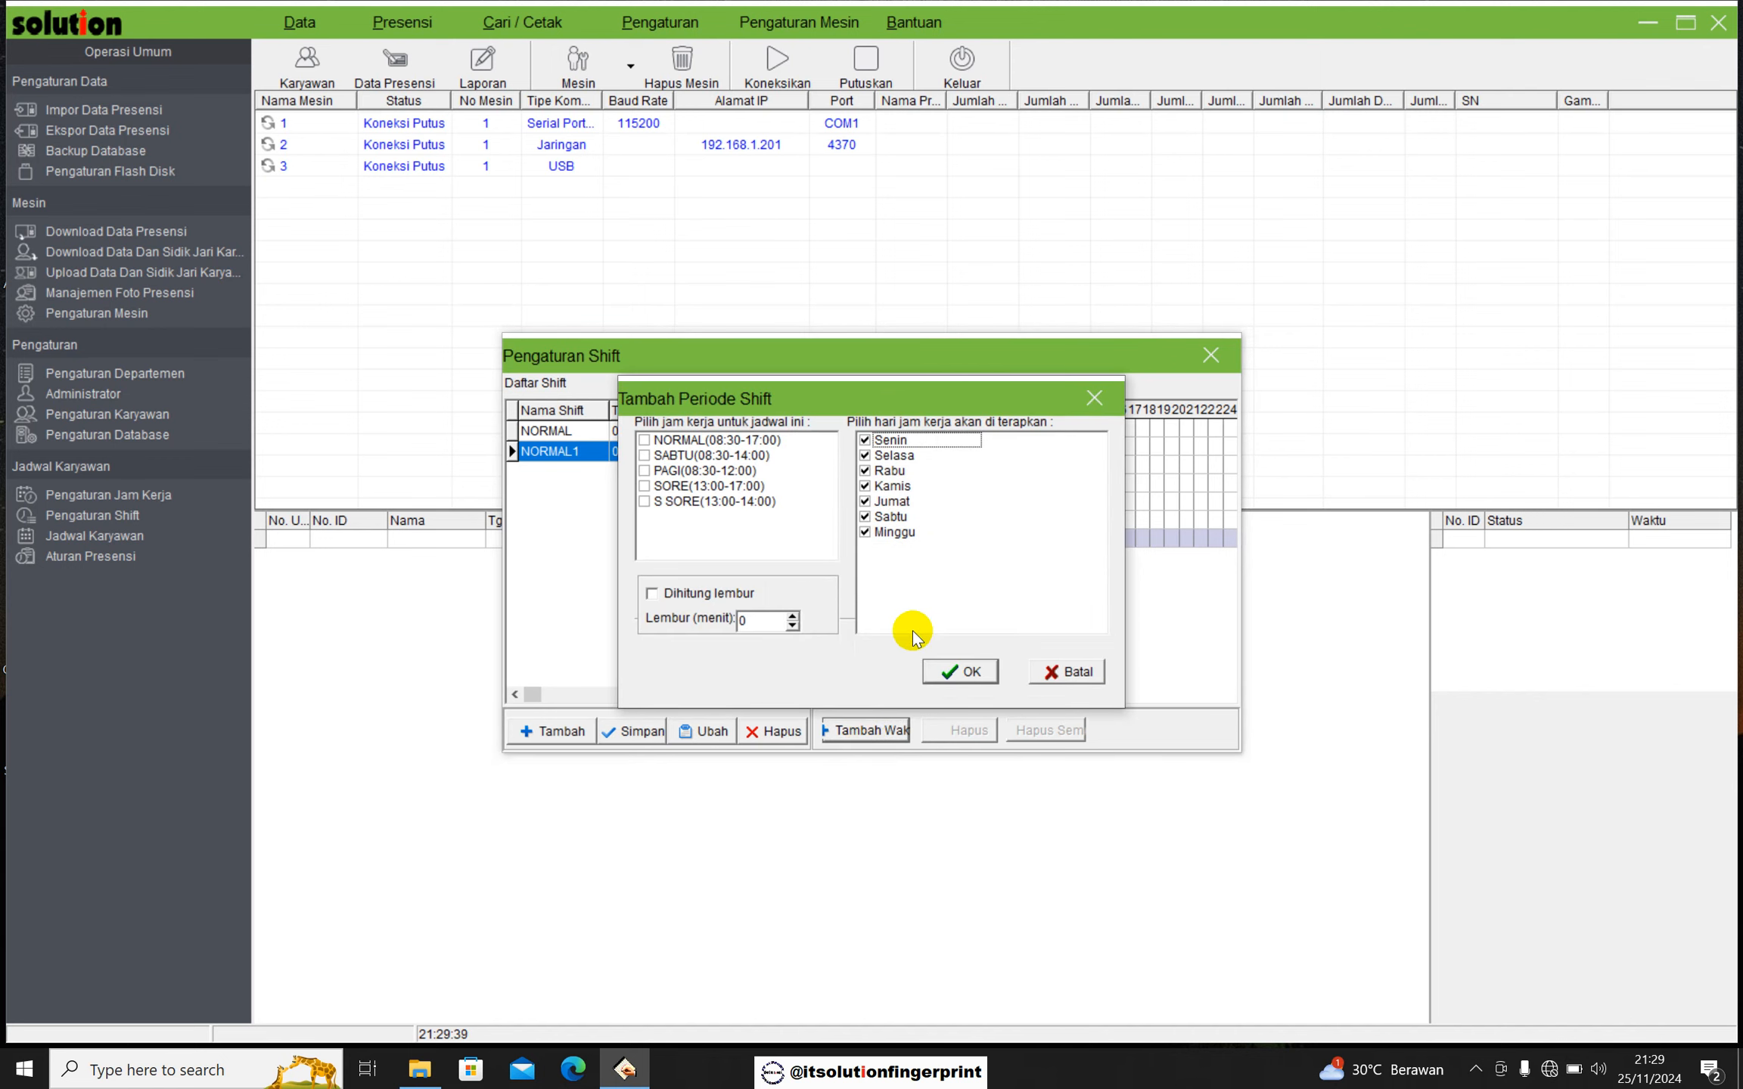
pyautogui.click(865, 519)
pyautogui.click(864, 532)
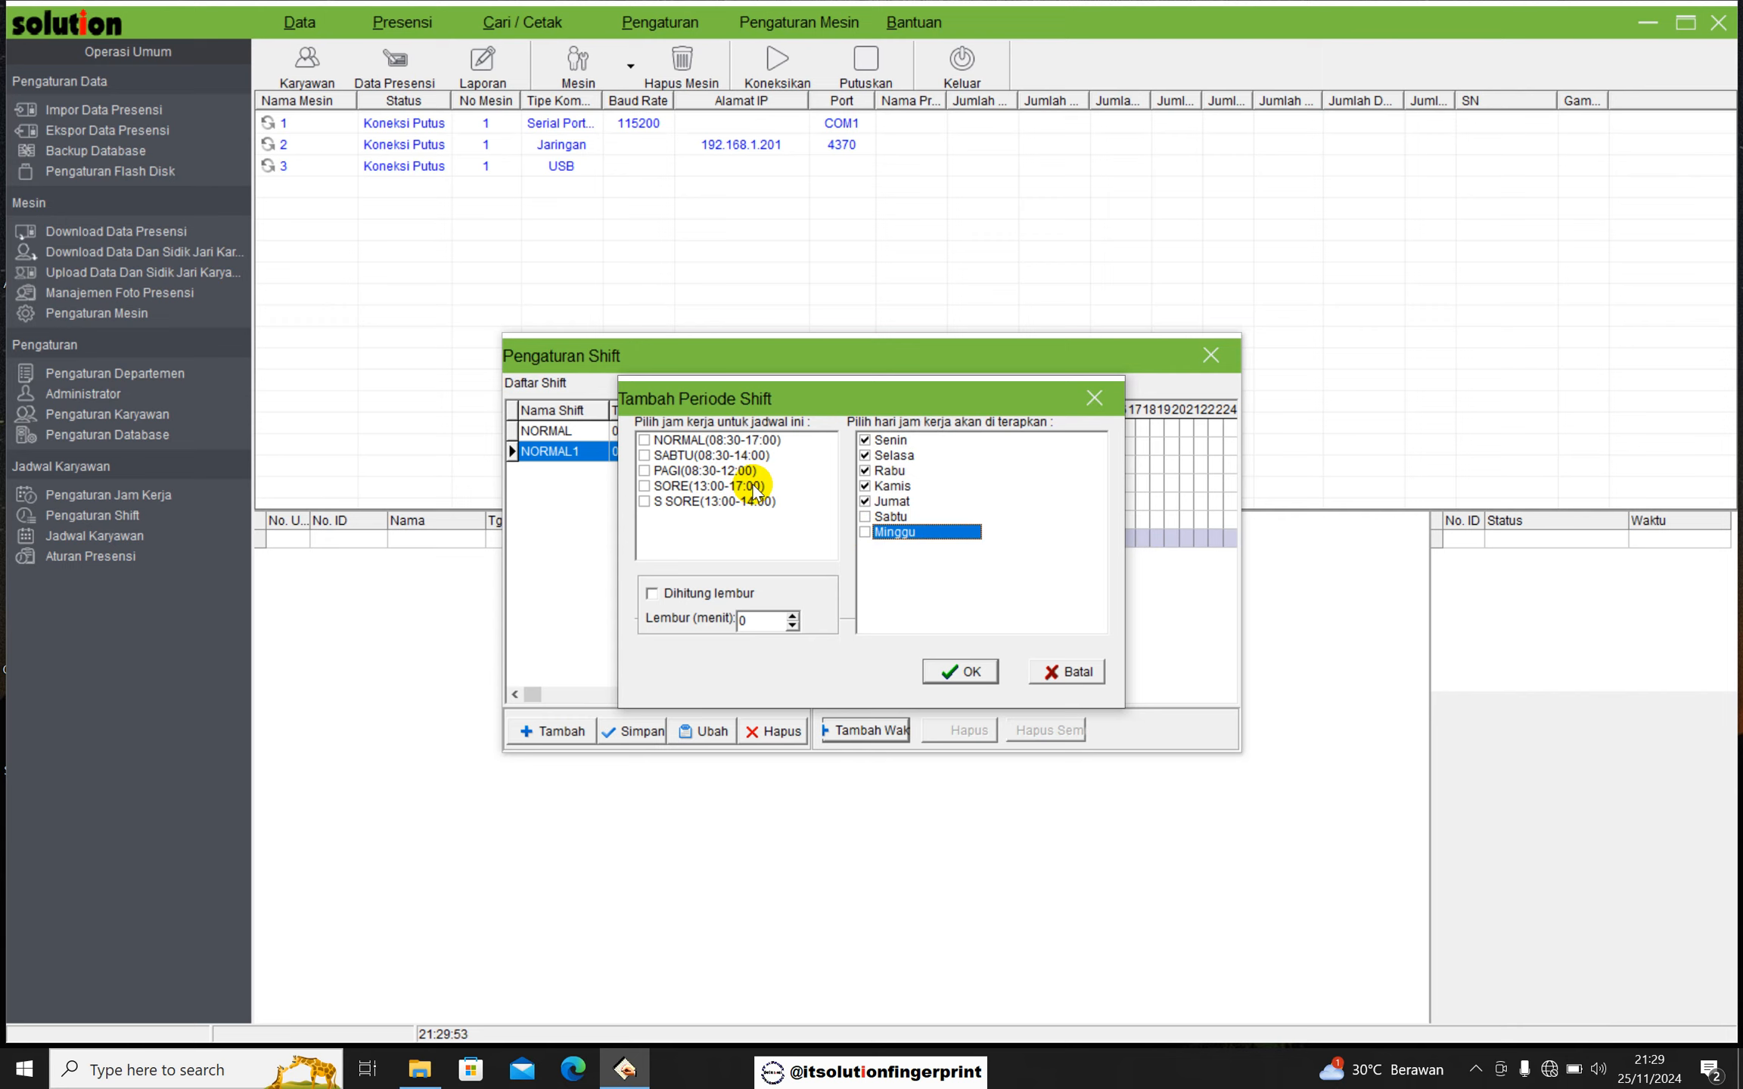
pyautogui.click(644, 472)
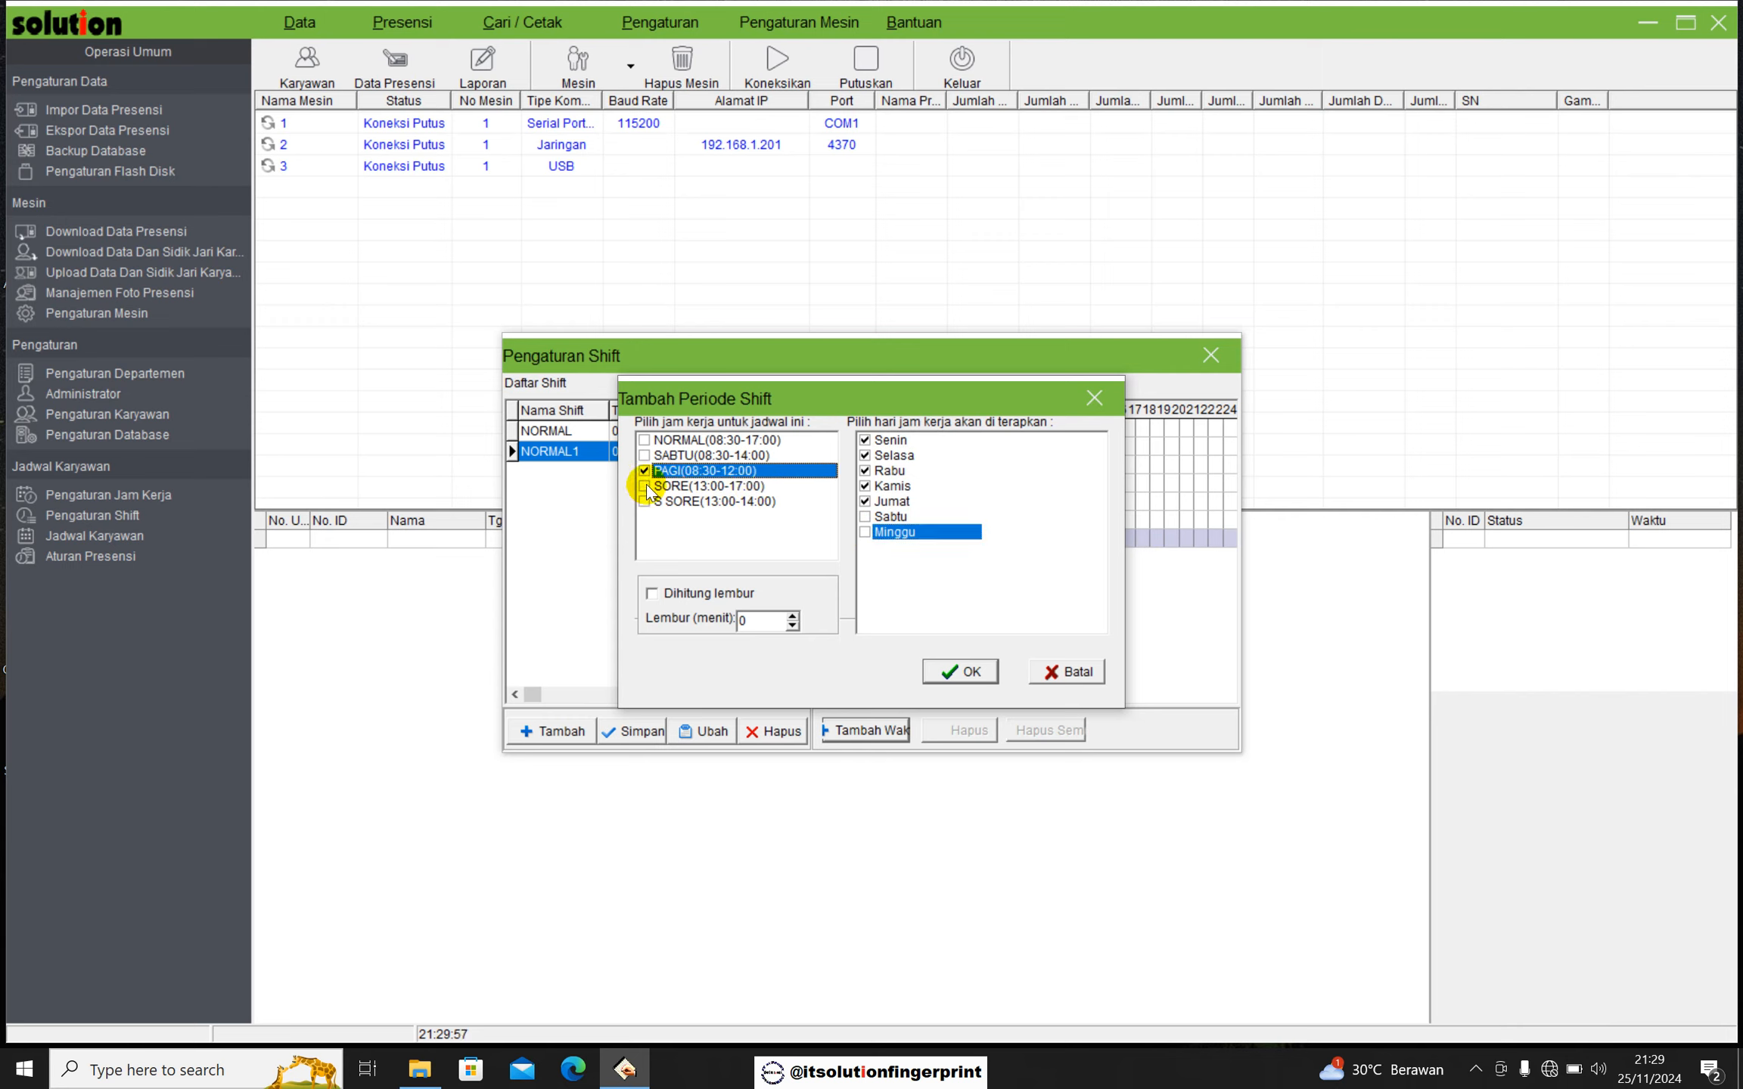
pyautogui.click(644, 488)
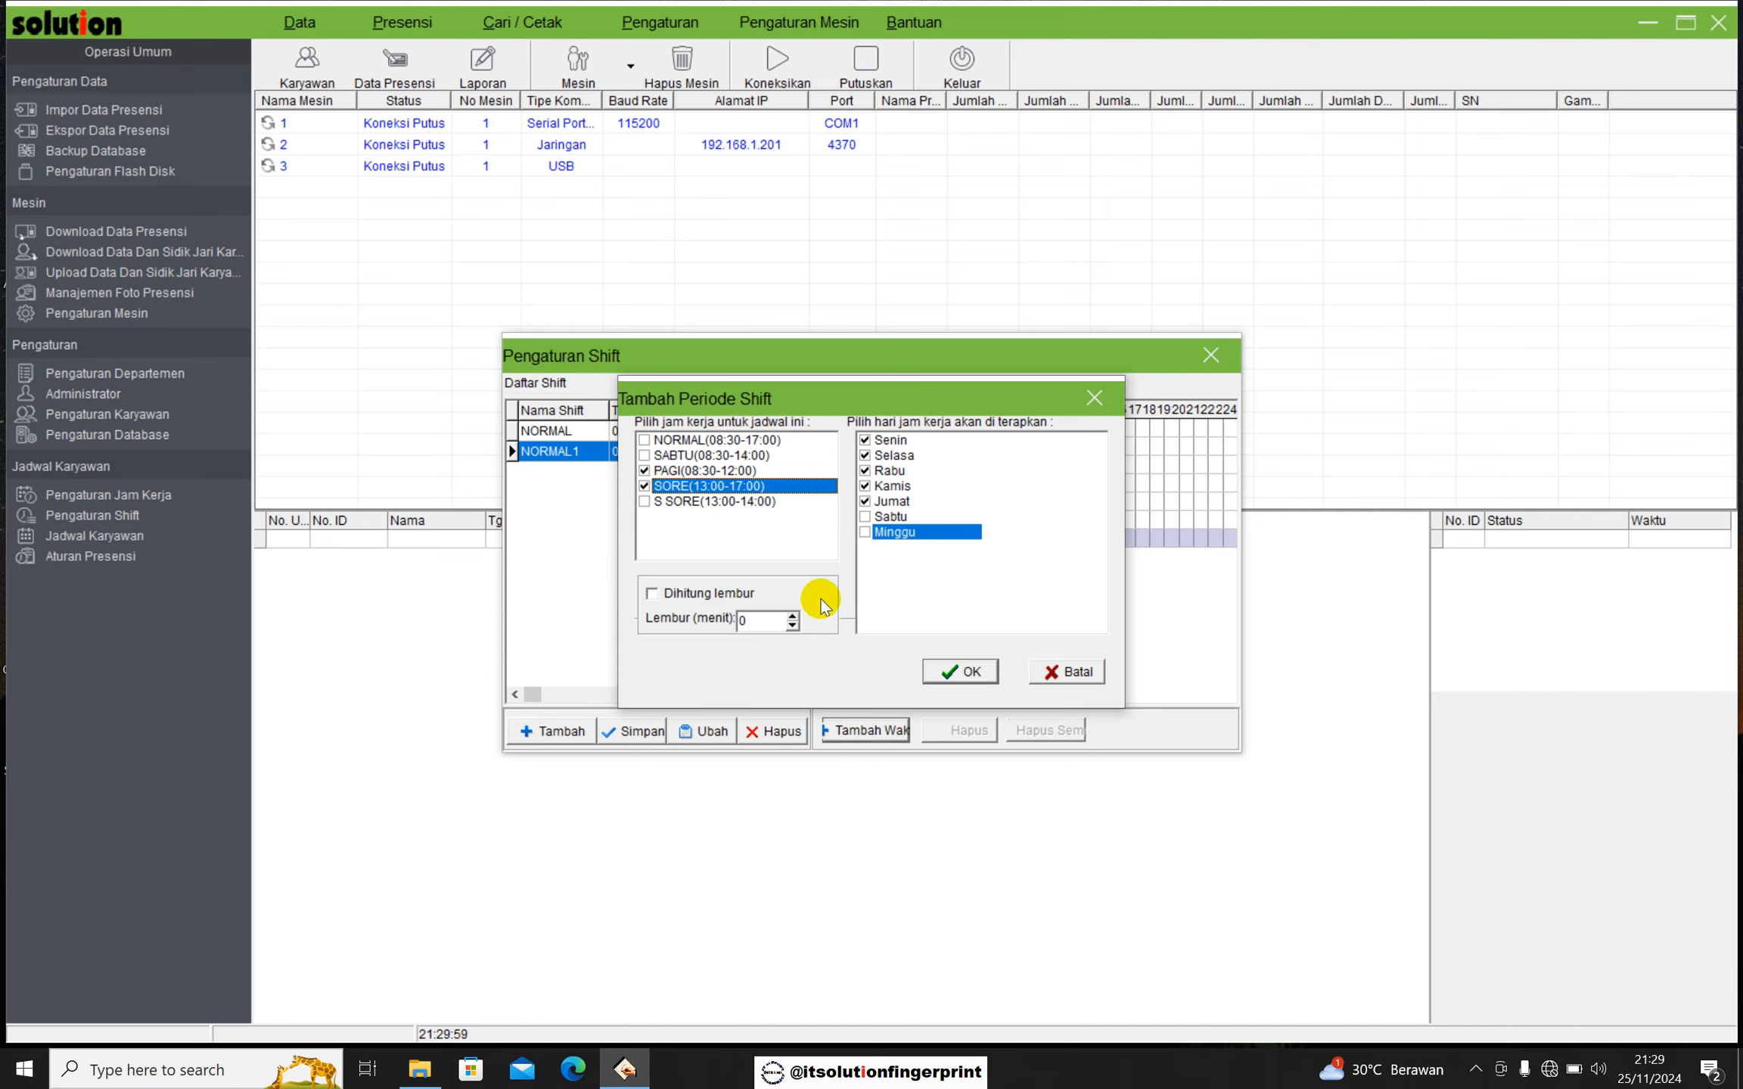
pyautogui.click(865, 518)
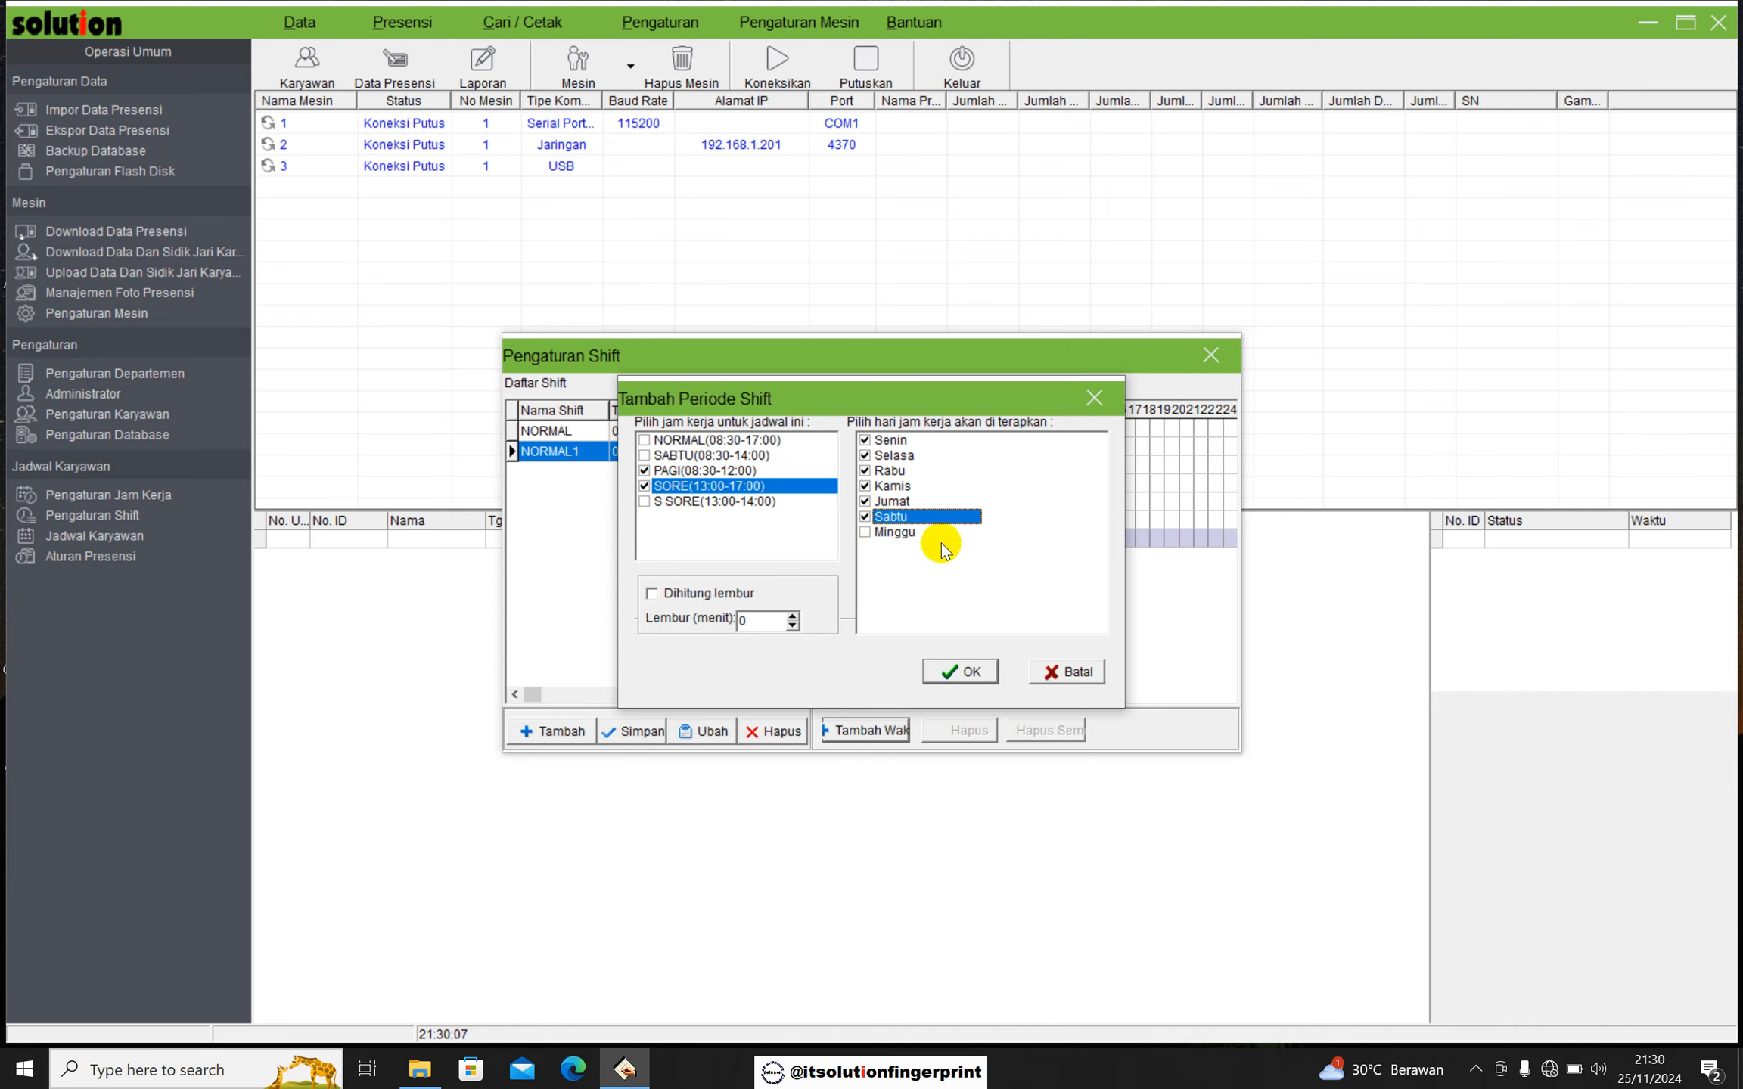
pyautogui.click(961, 671)
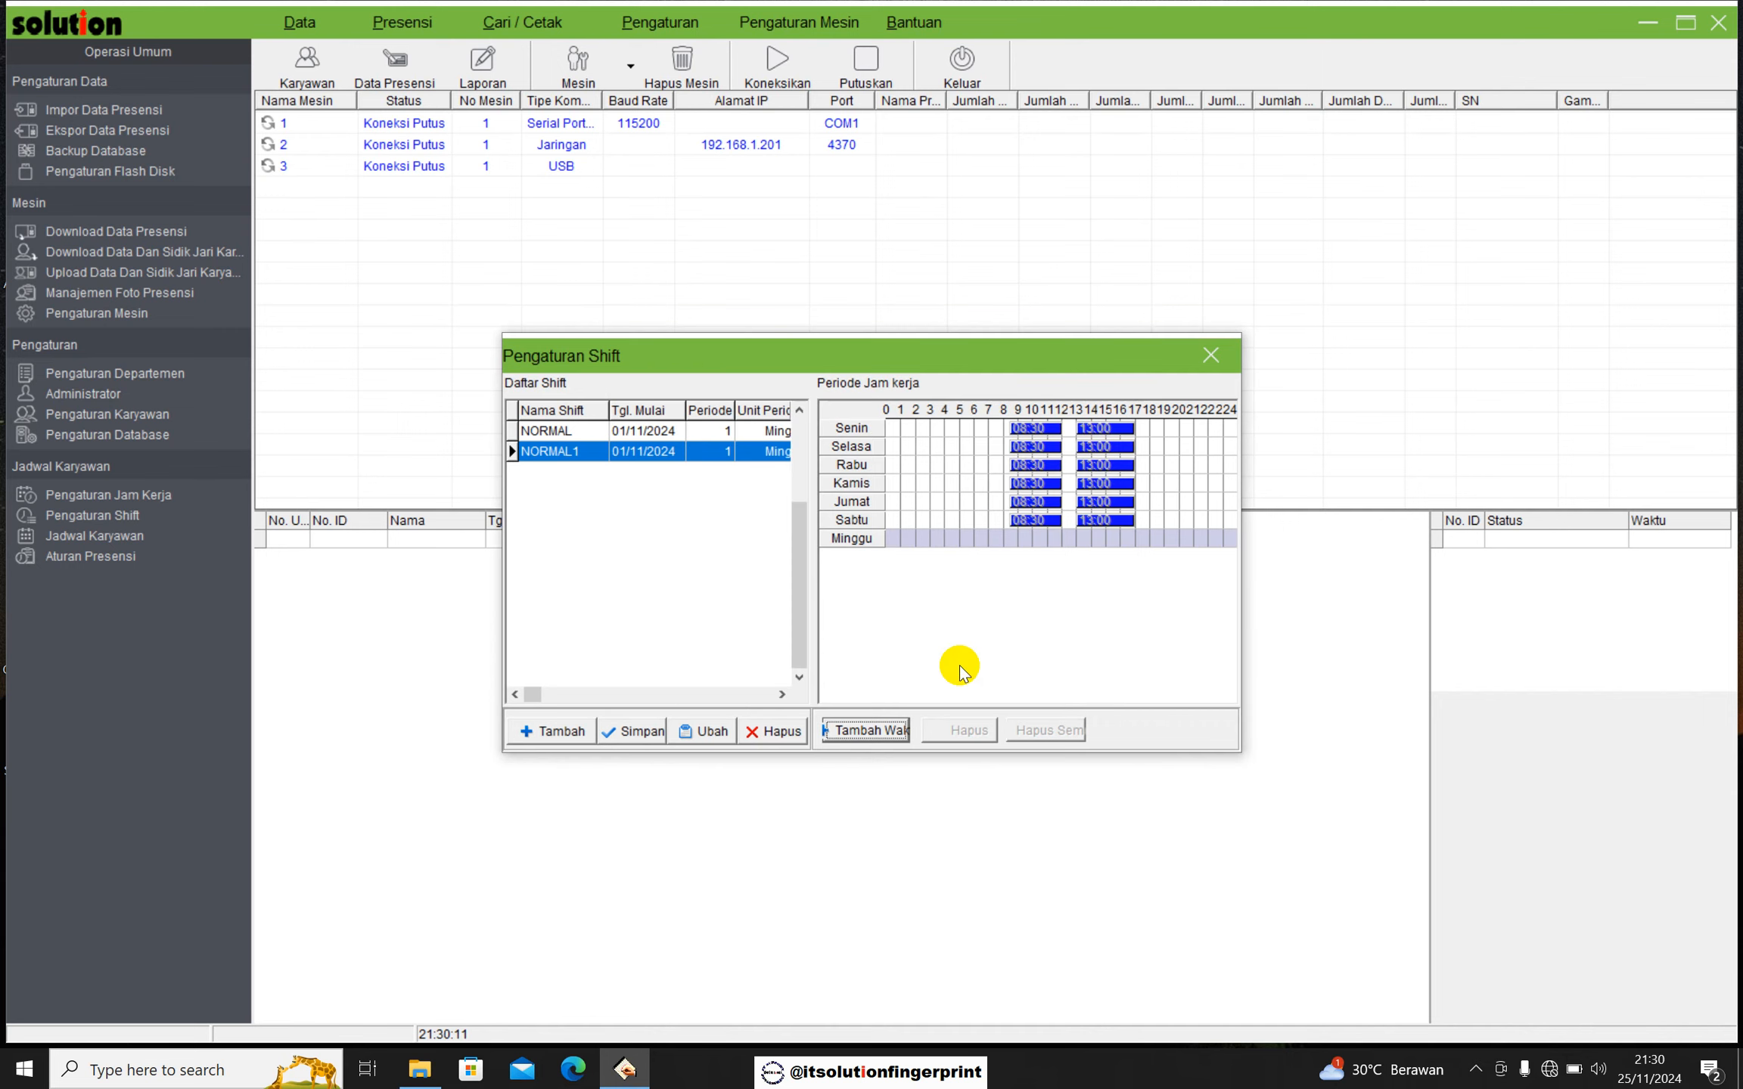
# Try to add the S SORE (13:00-14:00) working hours to NORMAL1 for Sabtu only
pyautogui.click(863, 731)
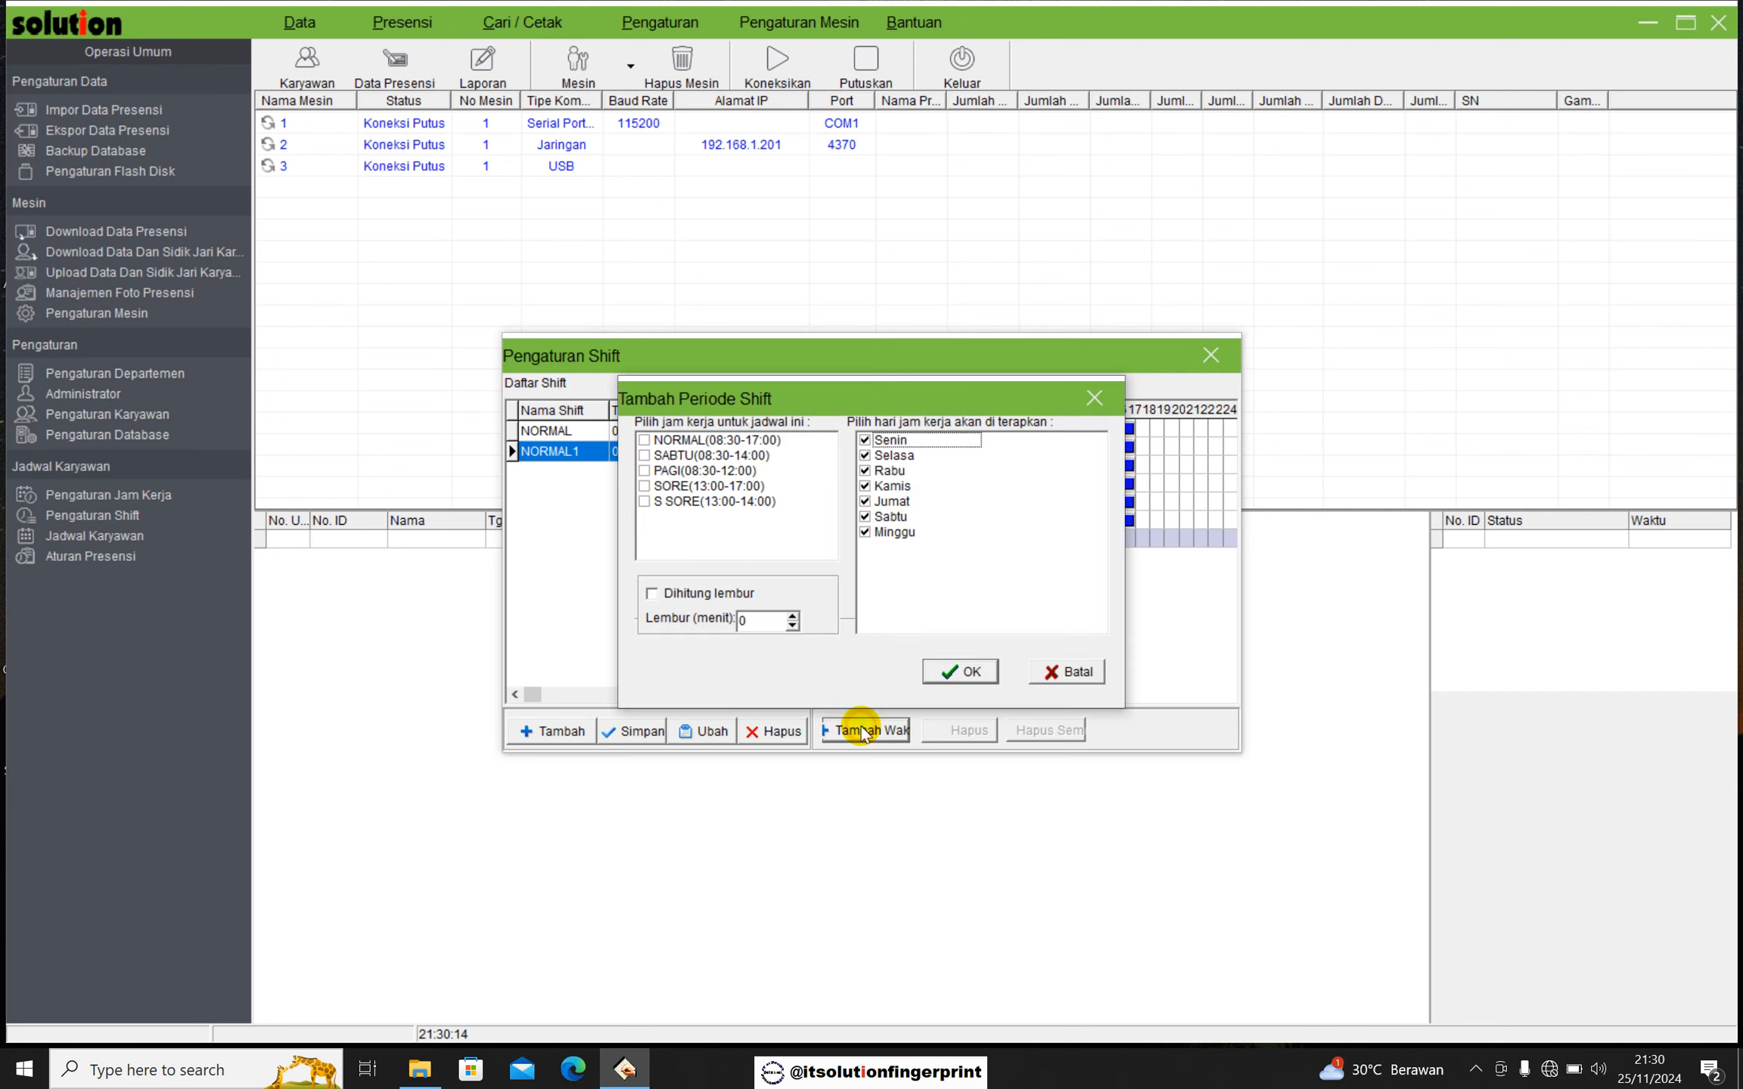
pyautogui.rightClick(985, 559)
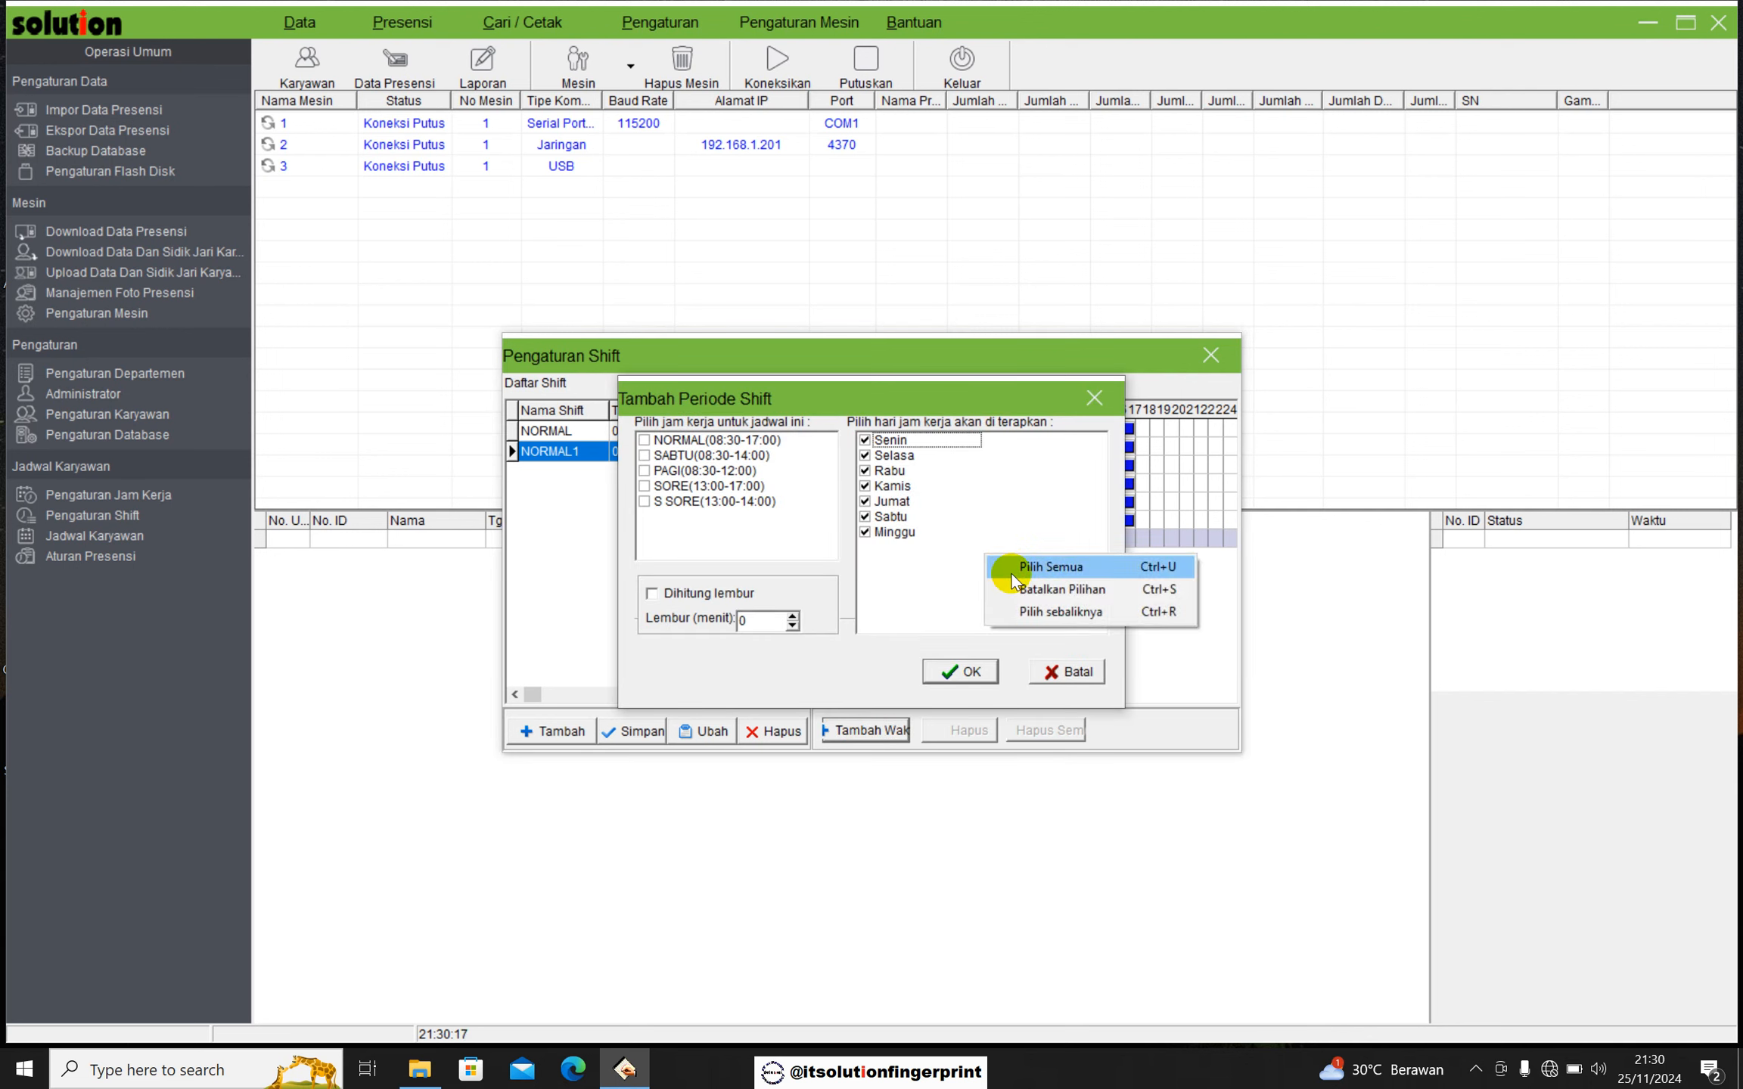
pyautogui.click(1043, 612)
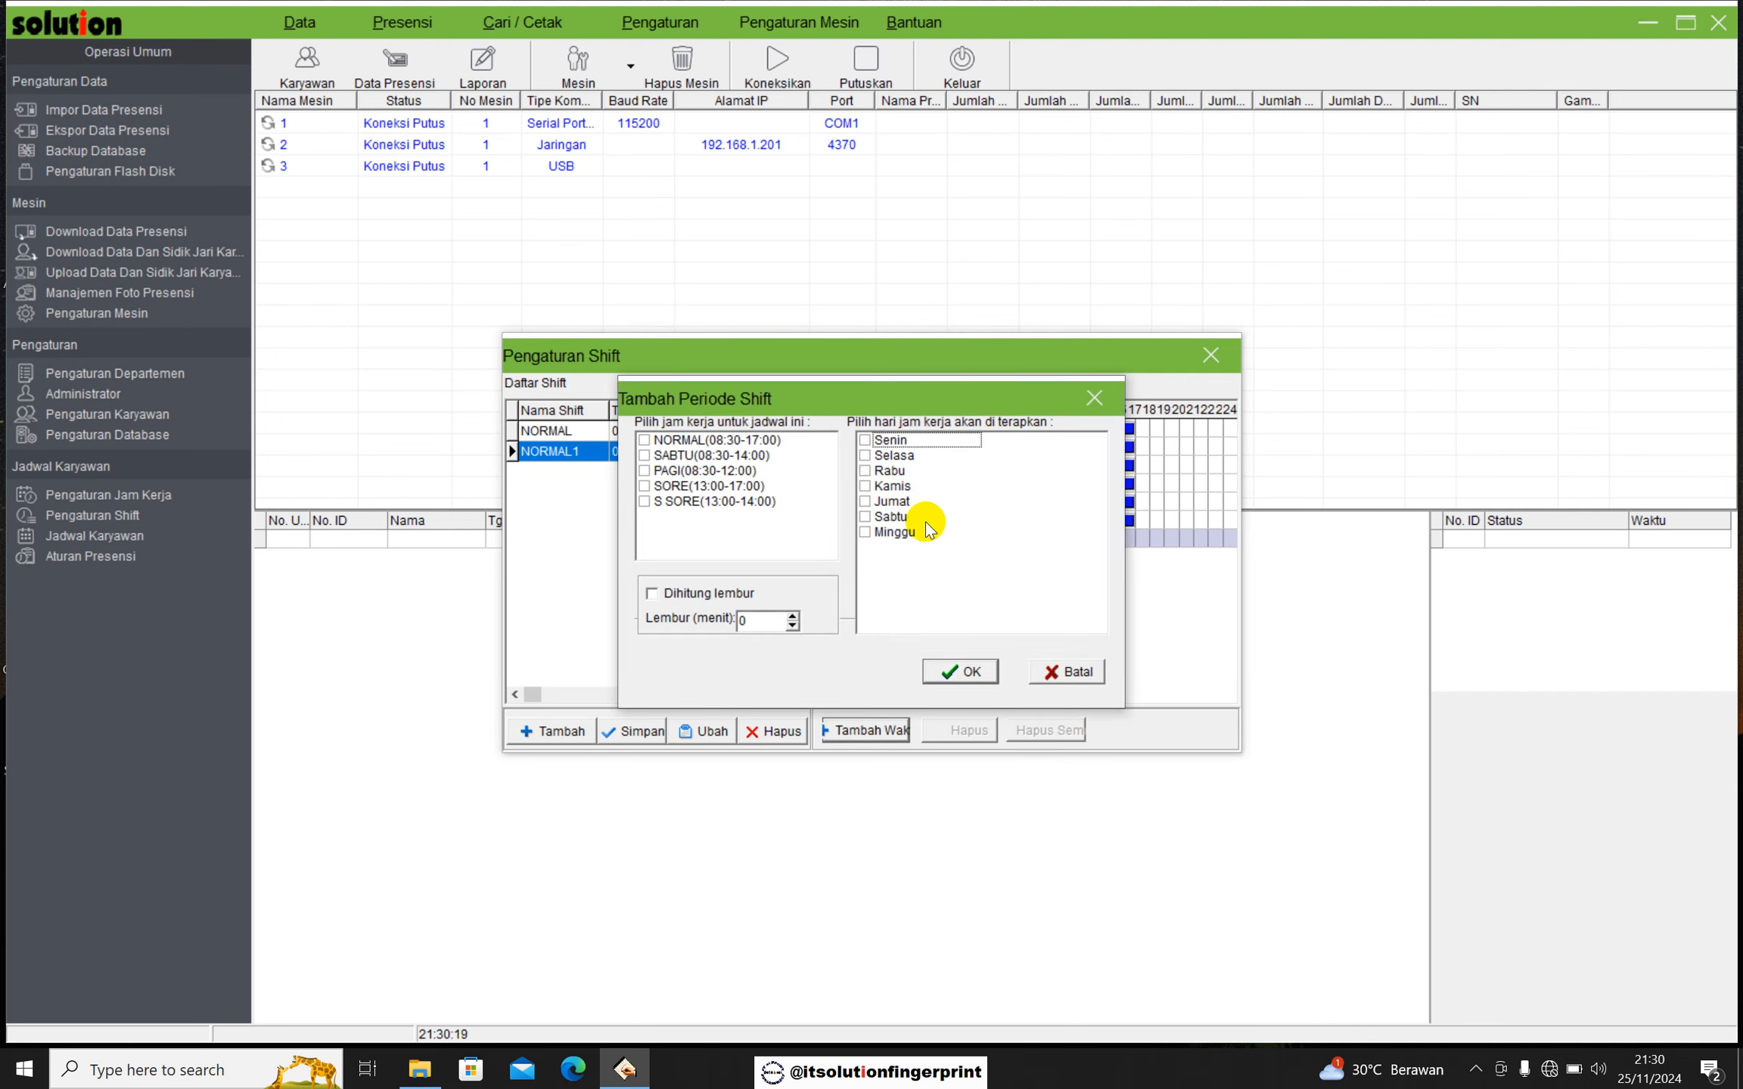
pyautogui.click(866, 518)
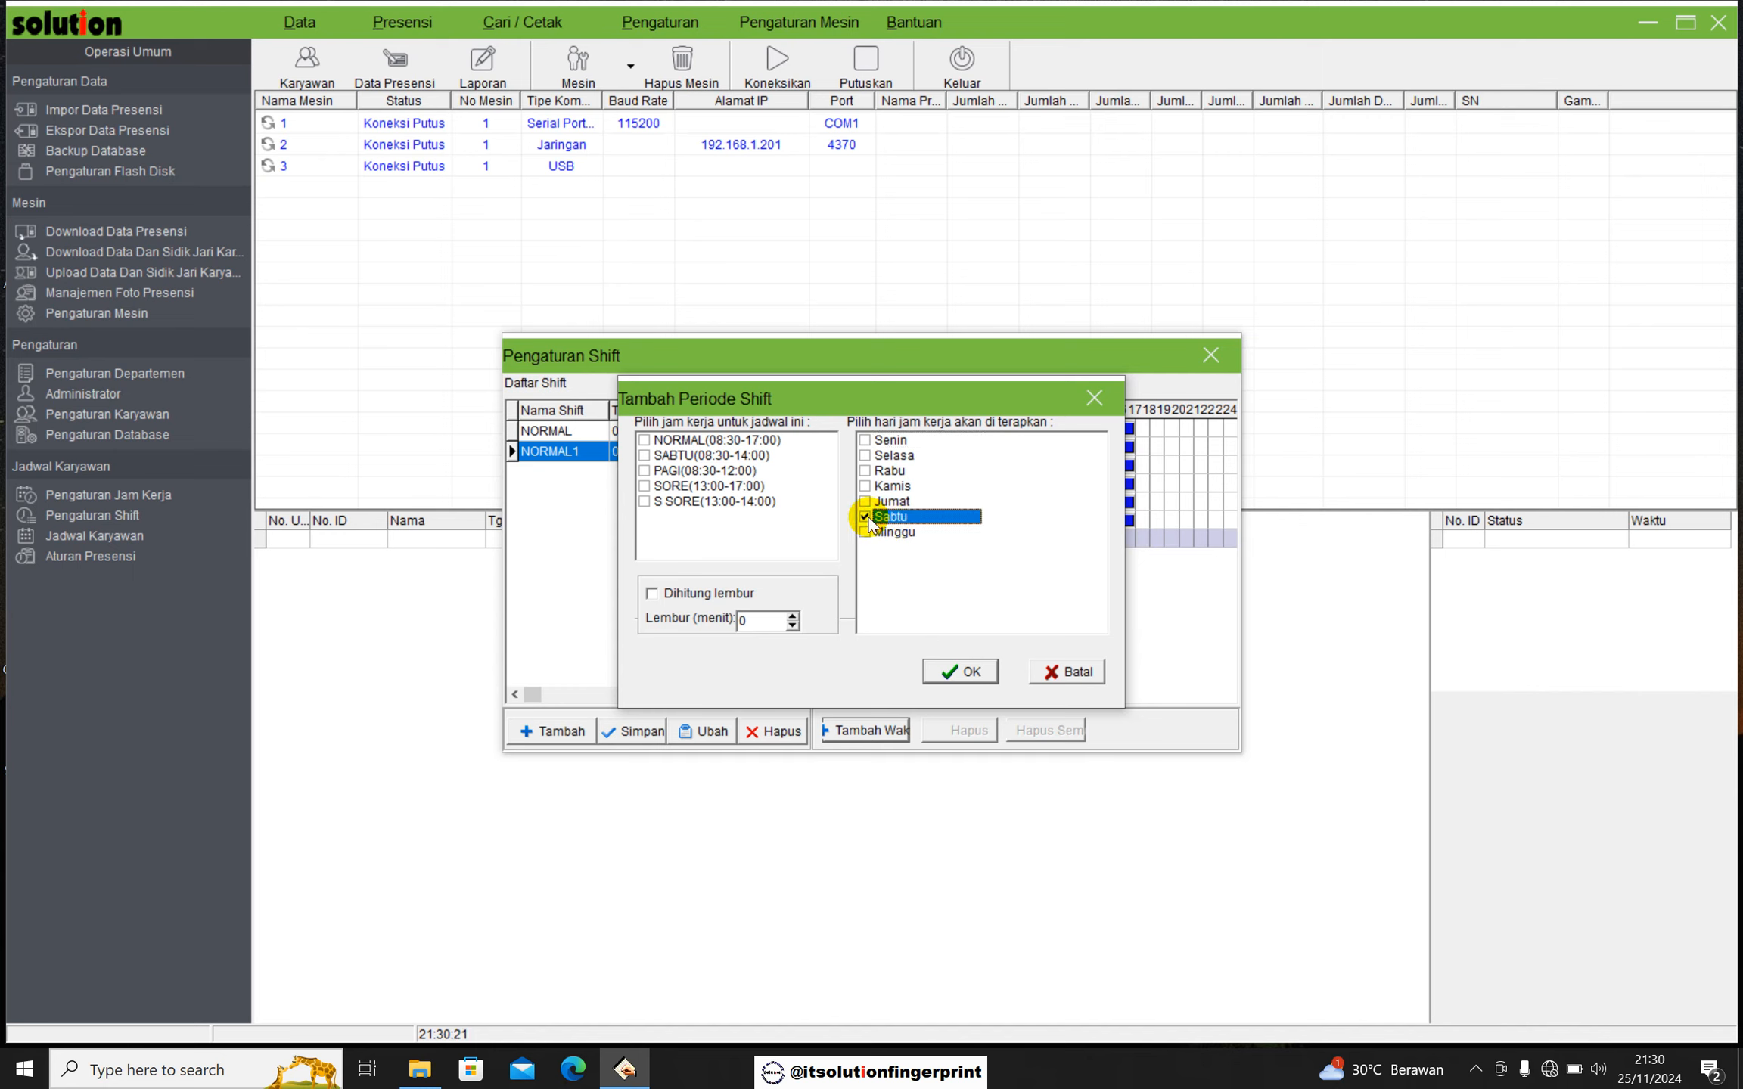
pyautogui.click(647, 504)
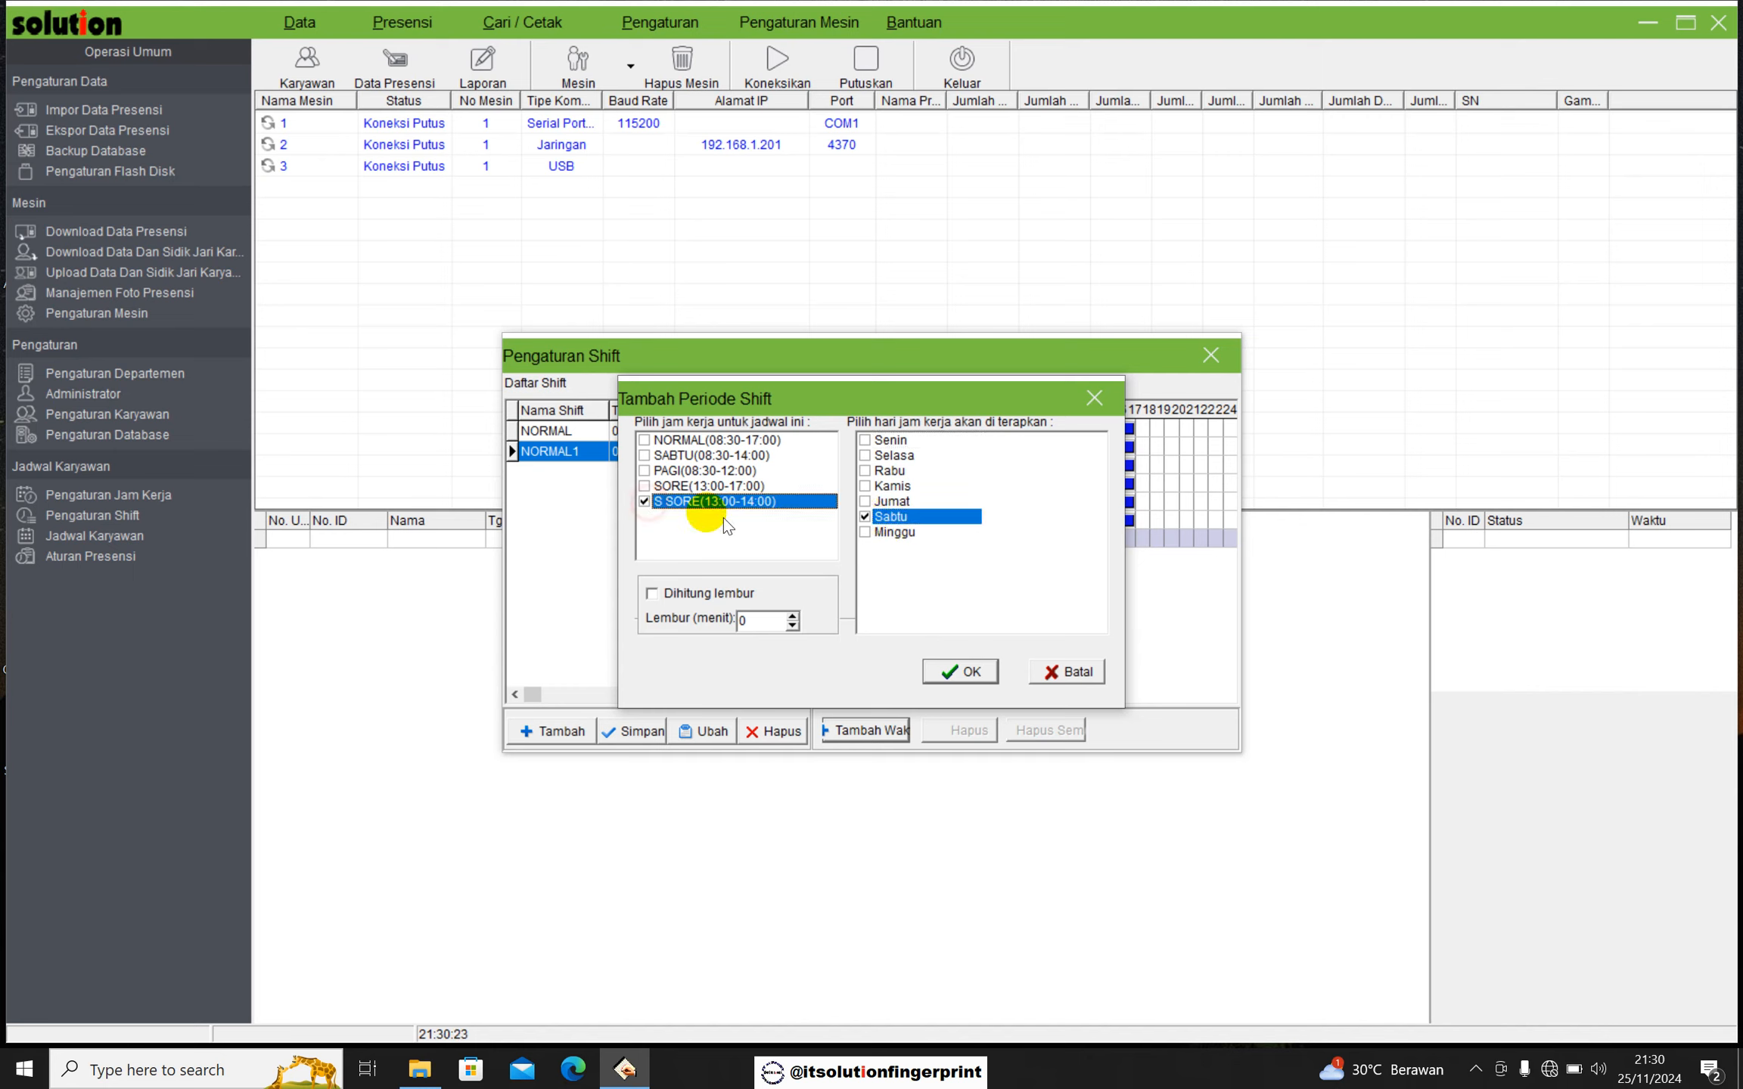
pyautogui.click(971, 677)
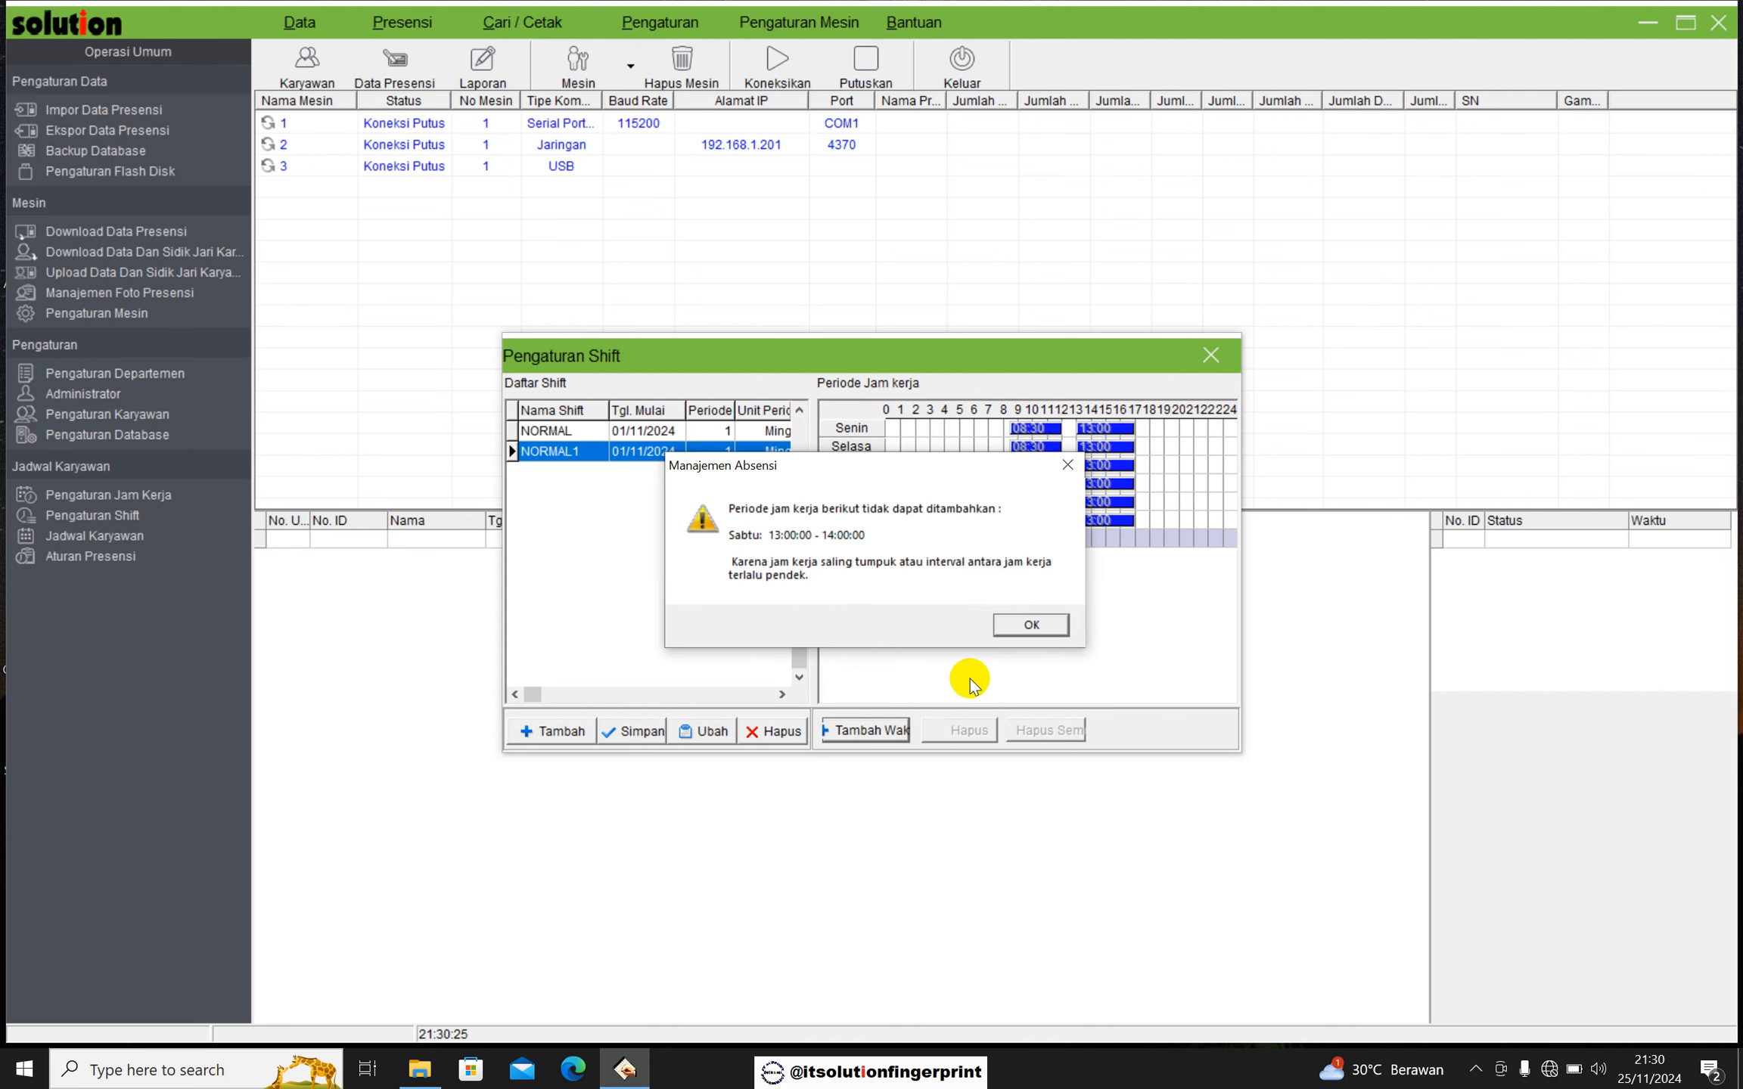
pyautogui.click(1032, 625)
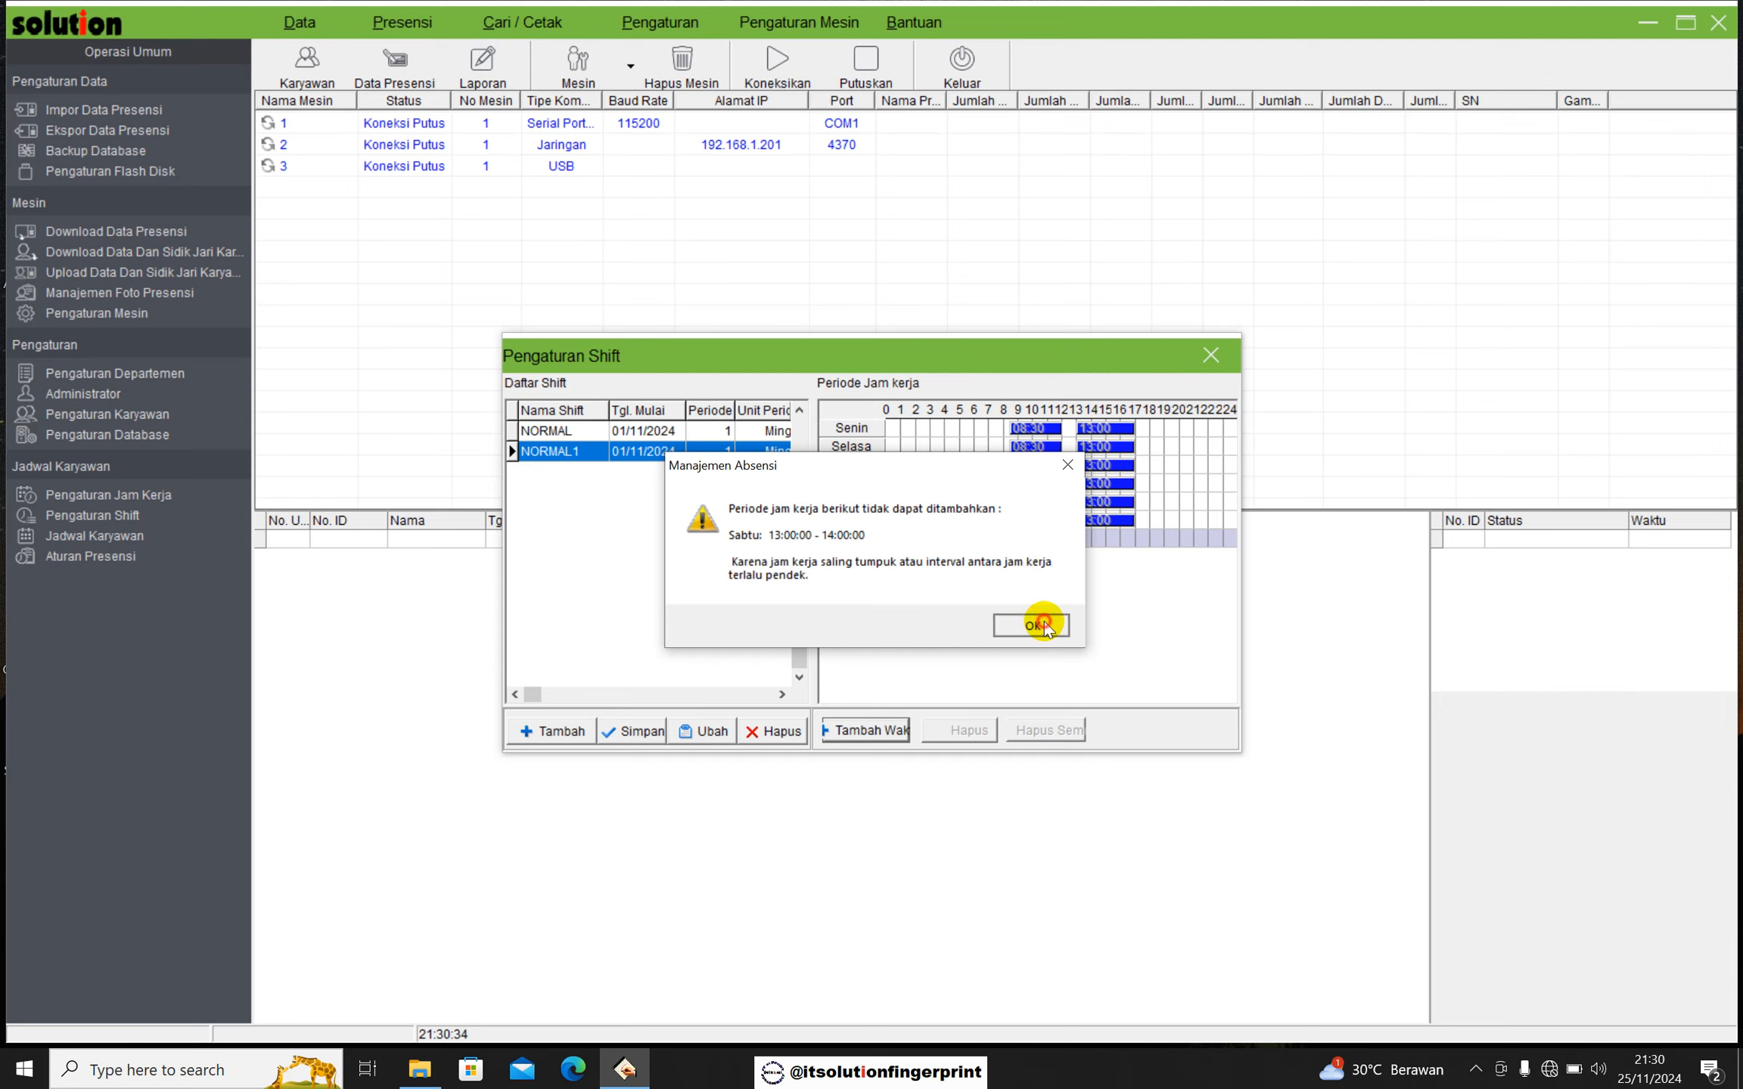
# Delete the 13:00-17:00 period from Sabtu in the NORMAL1 shift
pyautogui.click(1106, 522)
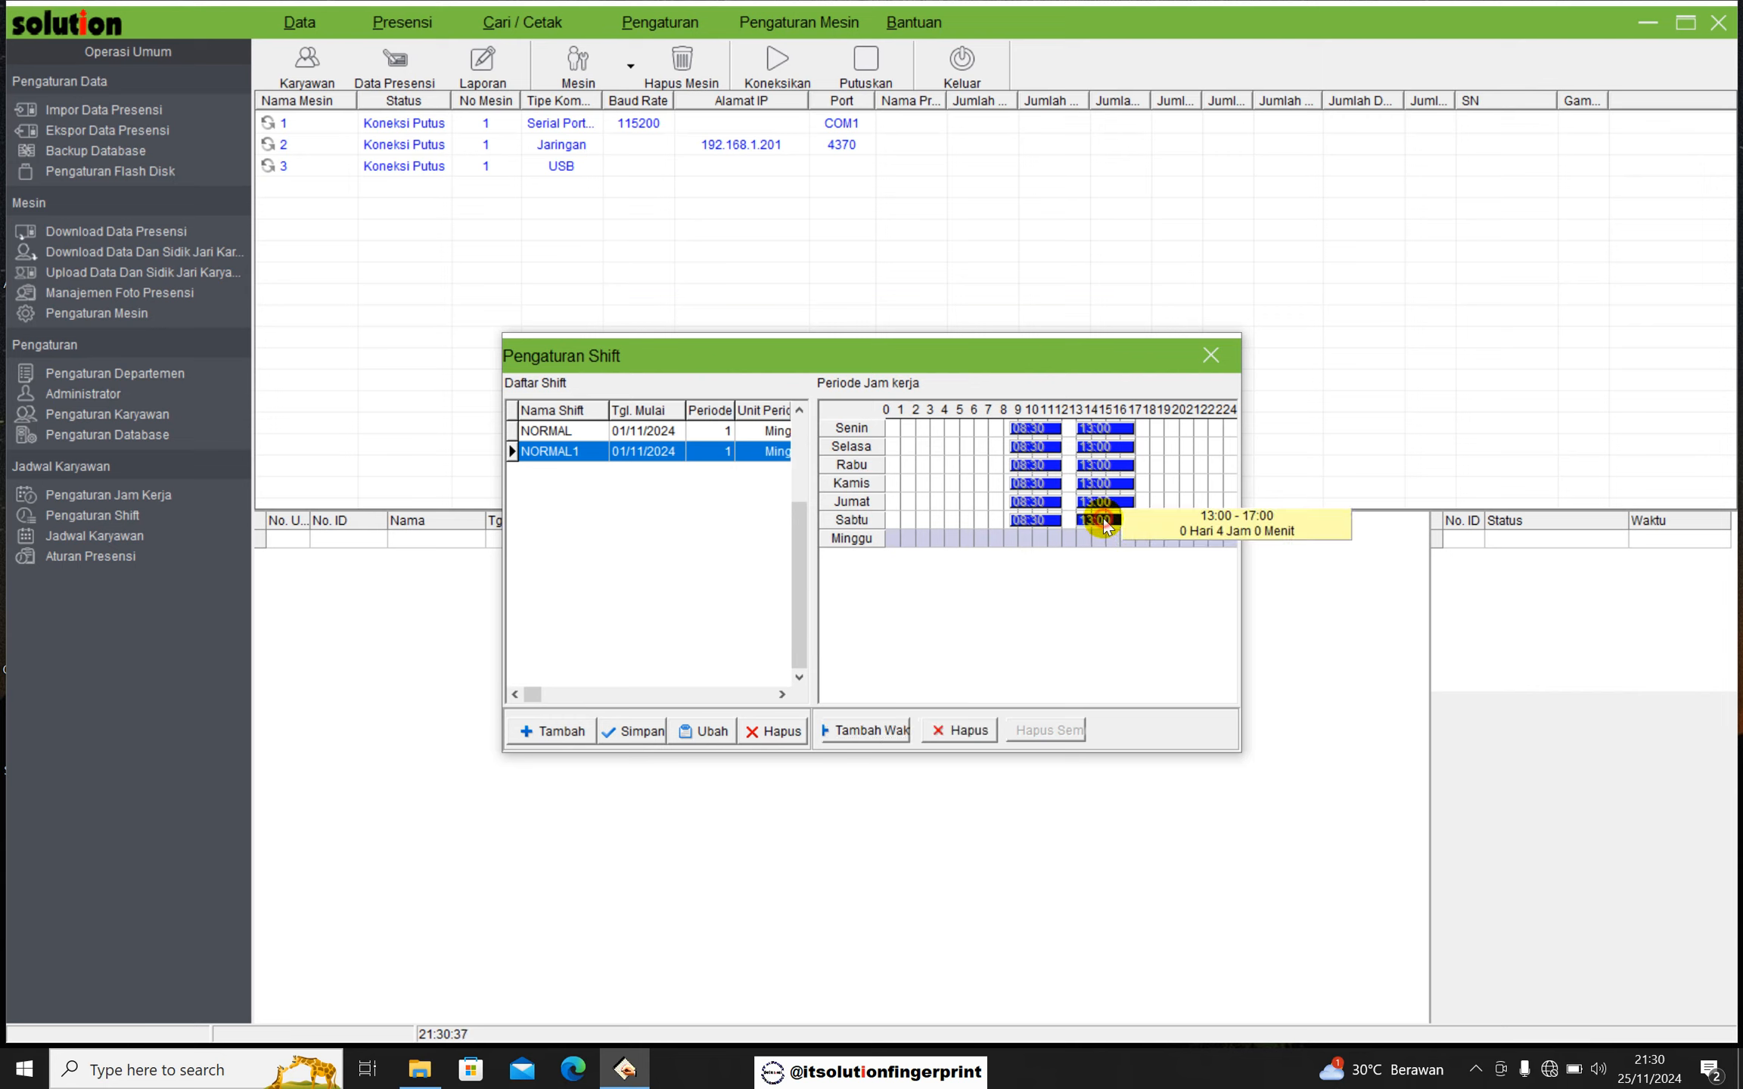
pyautogui.click(972, 614)
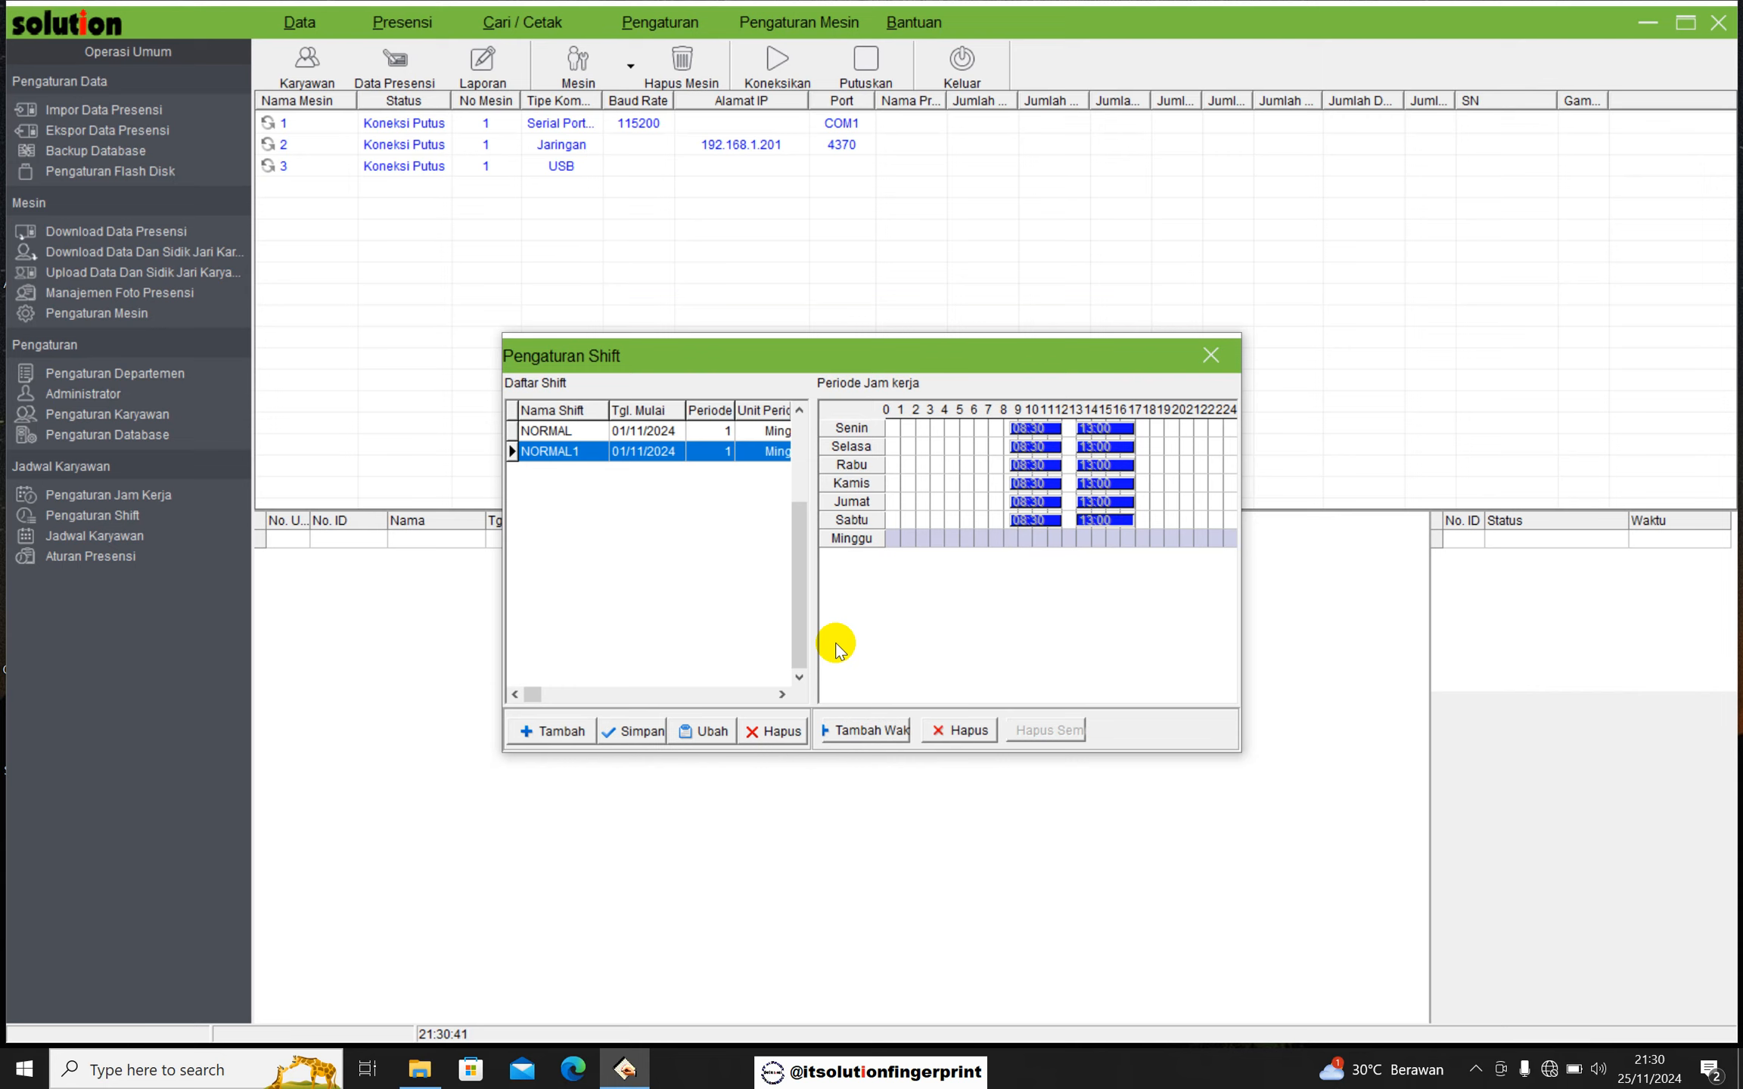
pyautogui.click(955, 736)
# Add the S SORE (13:00-14:00) working hours to NORMAL1 for Sabtu only, then save the shift and close its settings
pyautogui.click(870, 736)
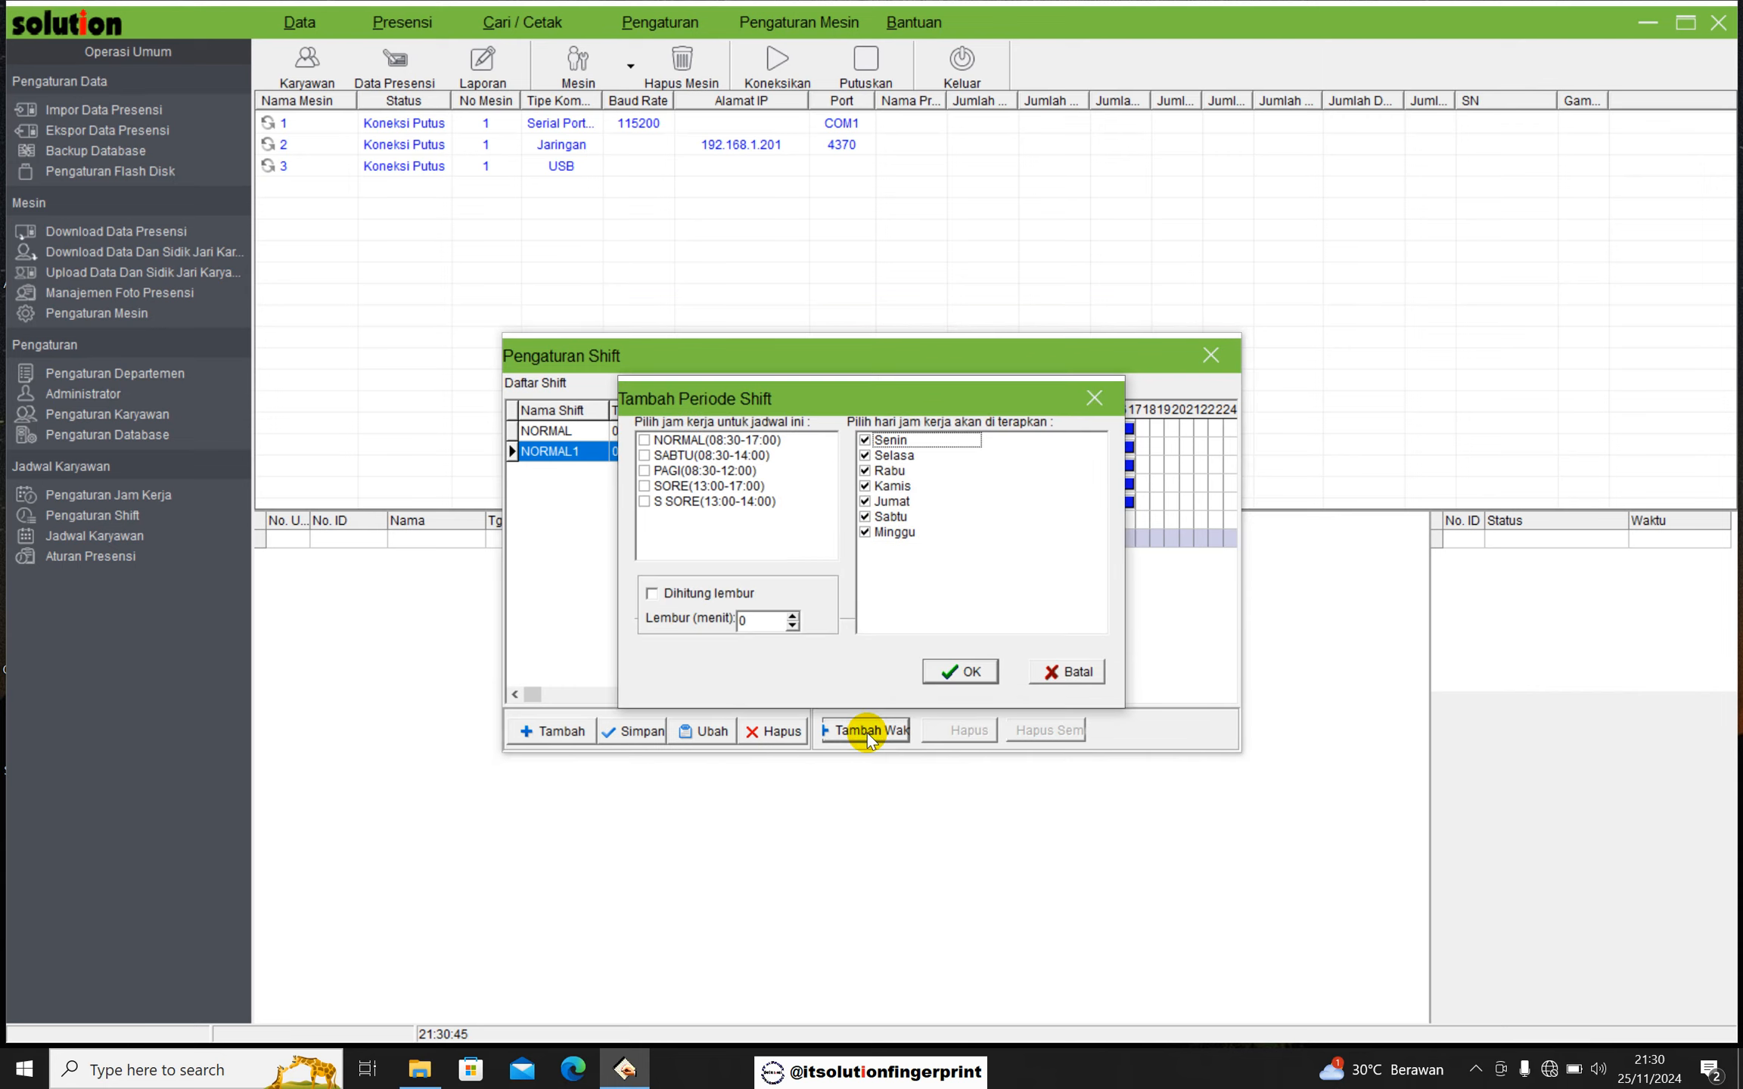
pyautogui.rightClick(967, 553)
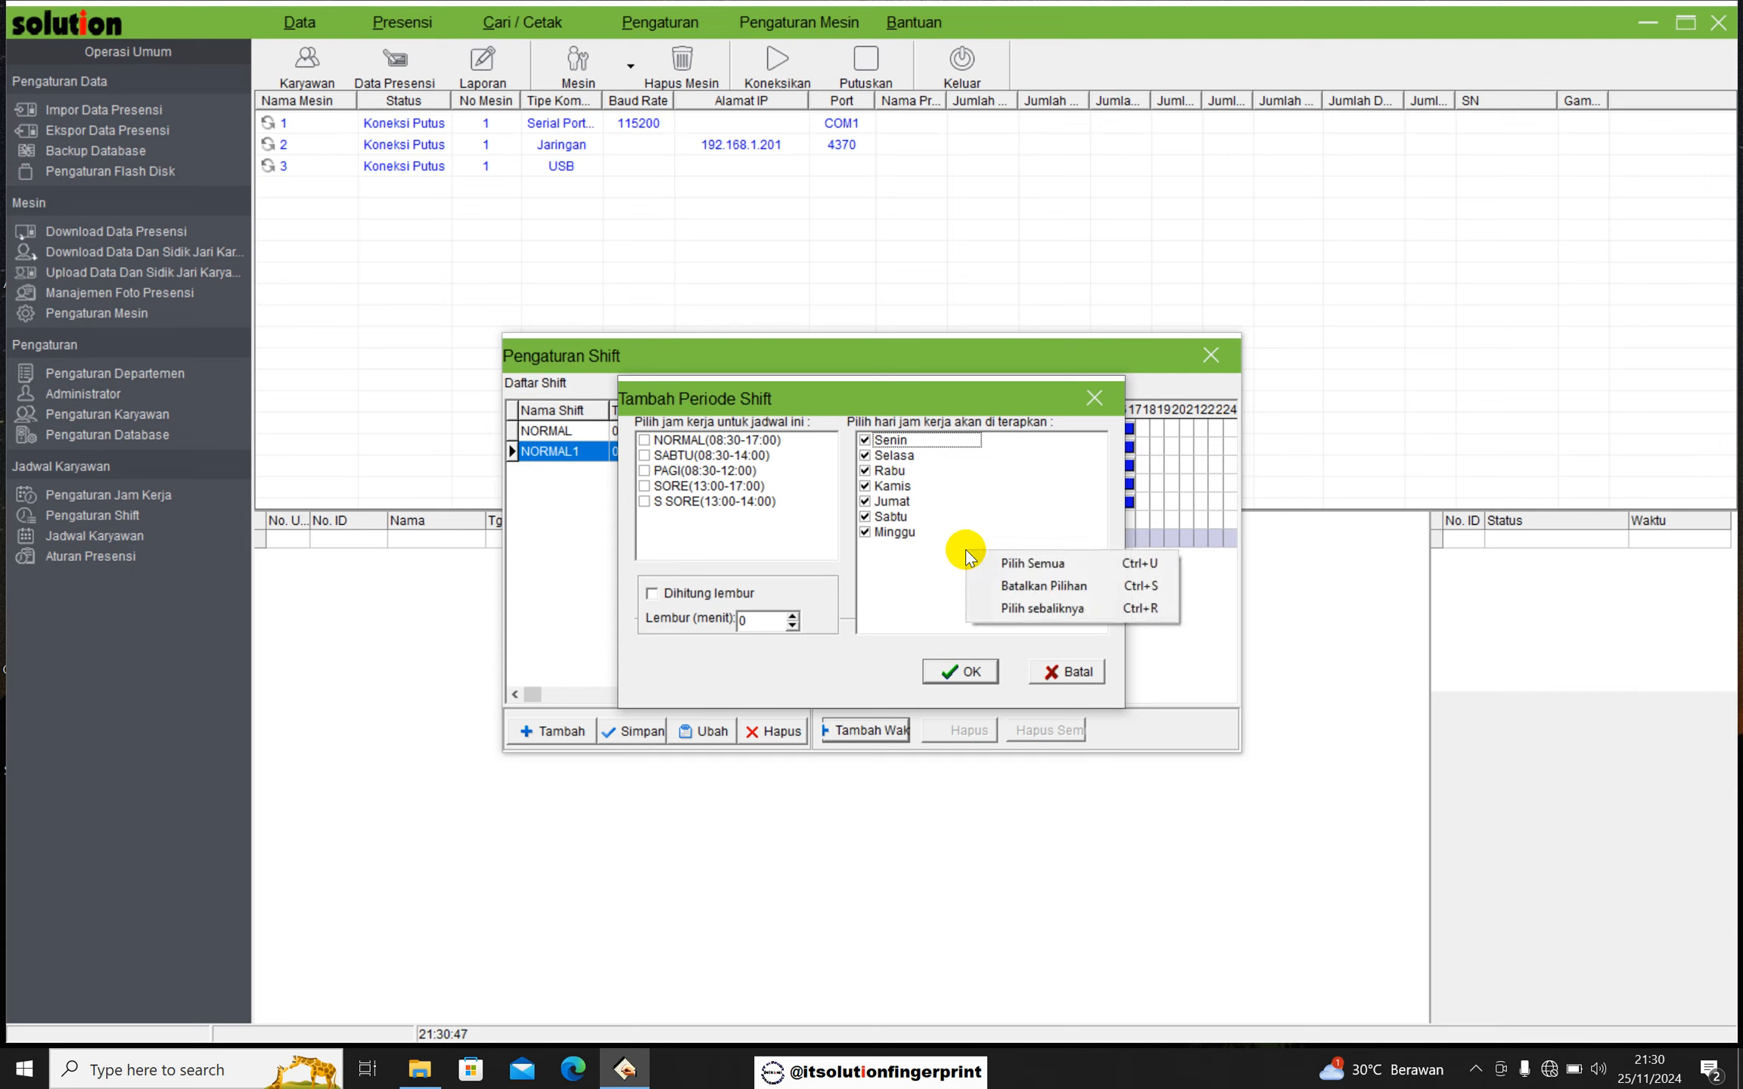
pyautogui.click(1025, 610)
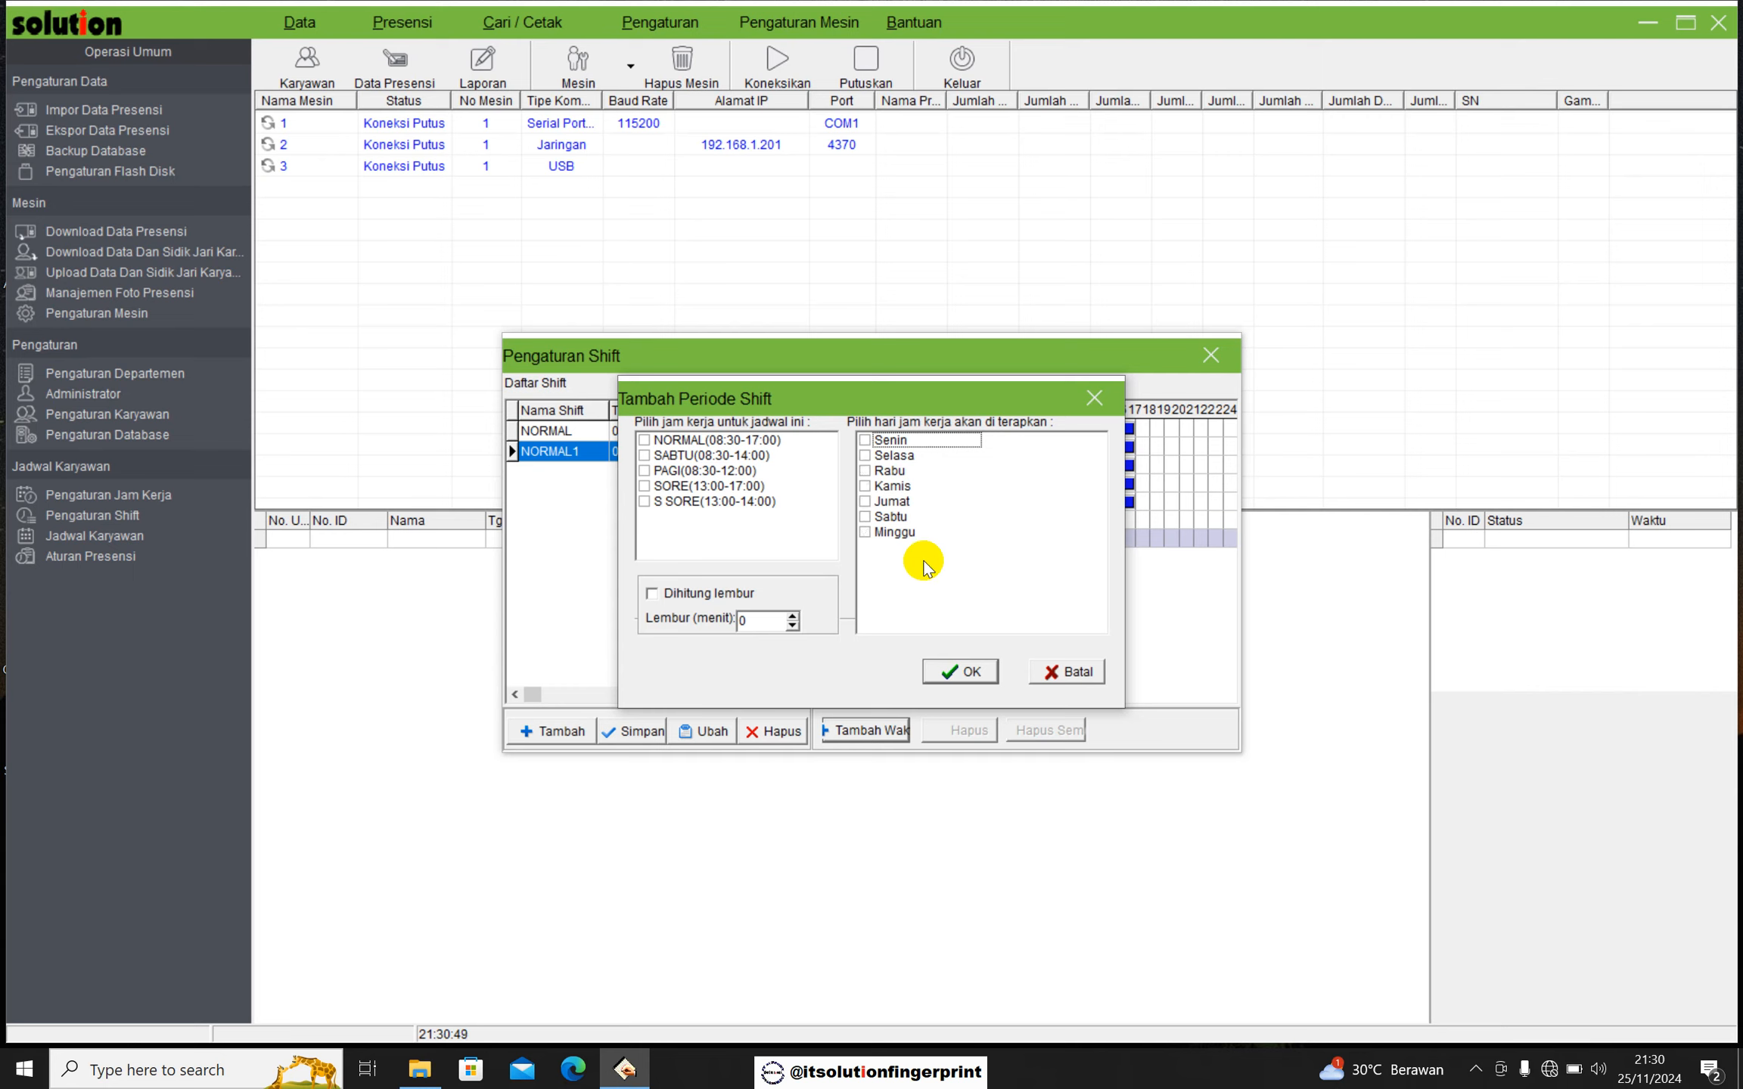
pyautogui.click(868, 521)
pyautogui.rightClick(867, 520)
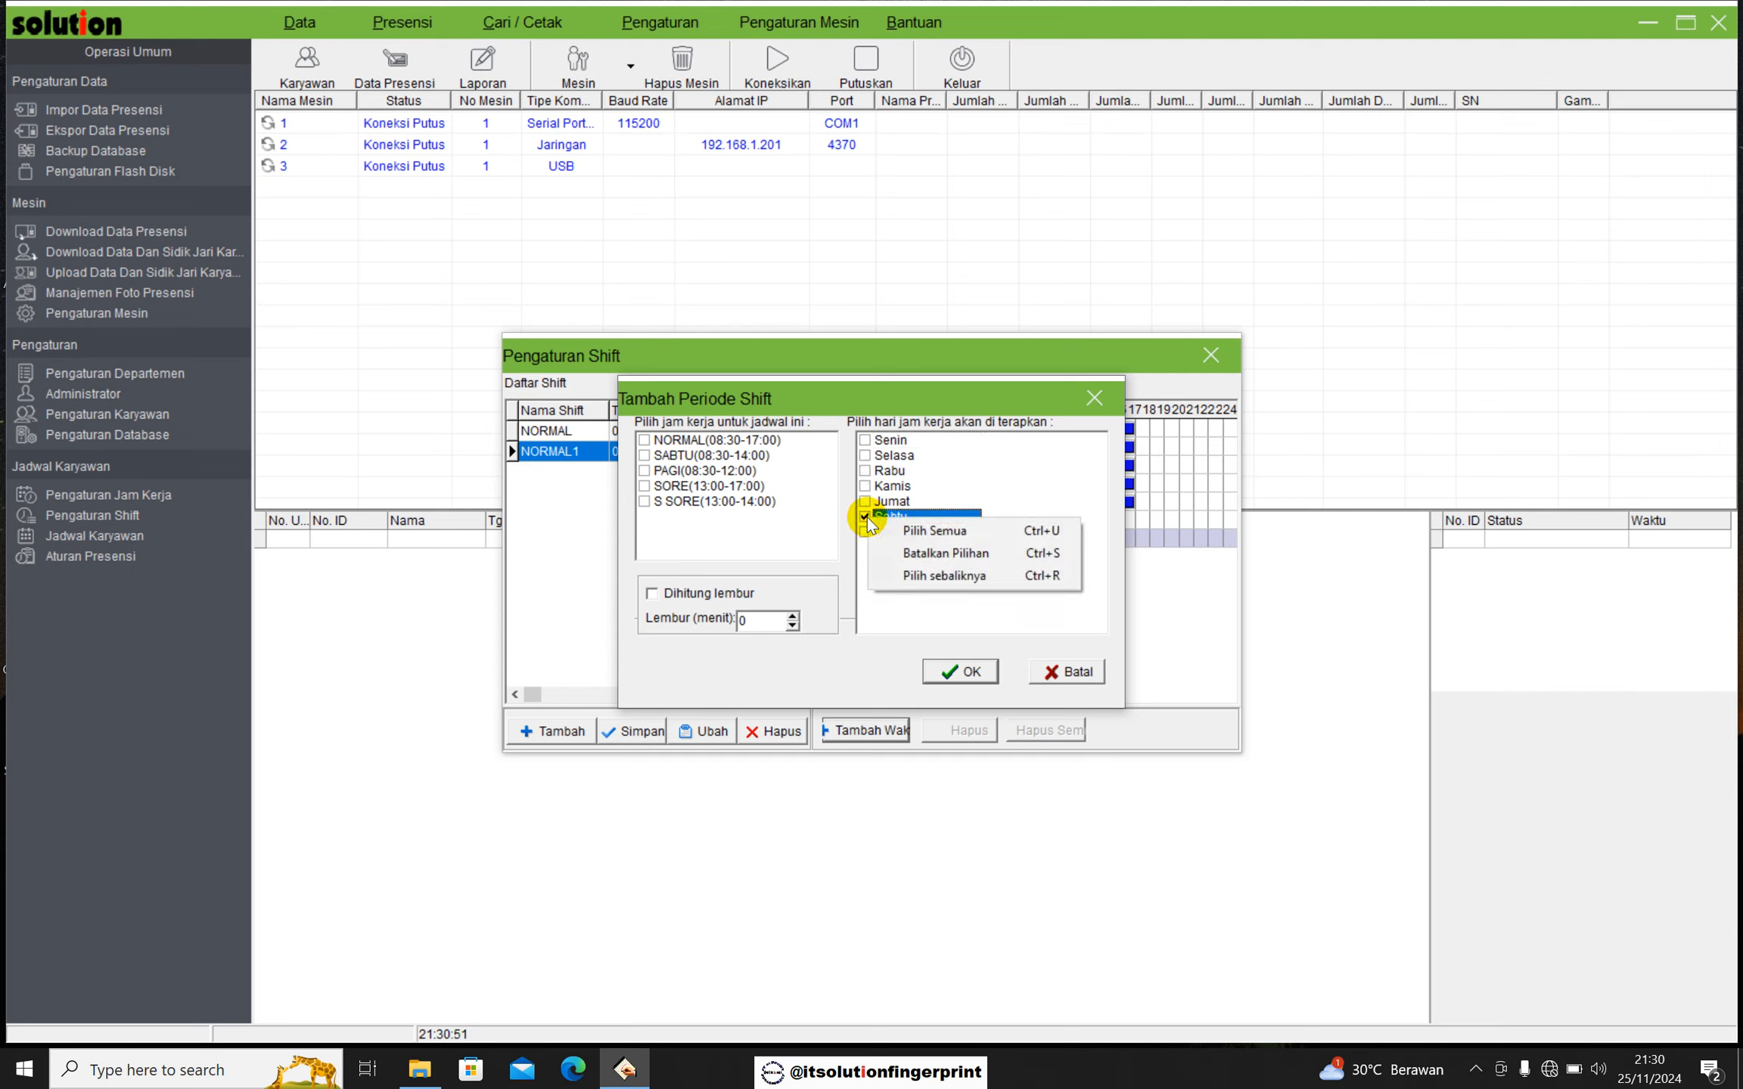
pyautogui.click(643, 504)
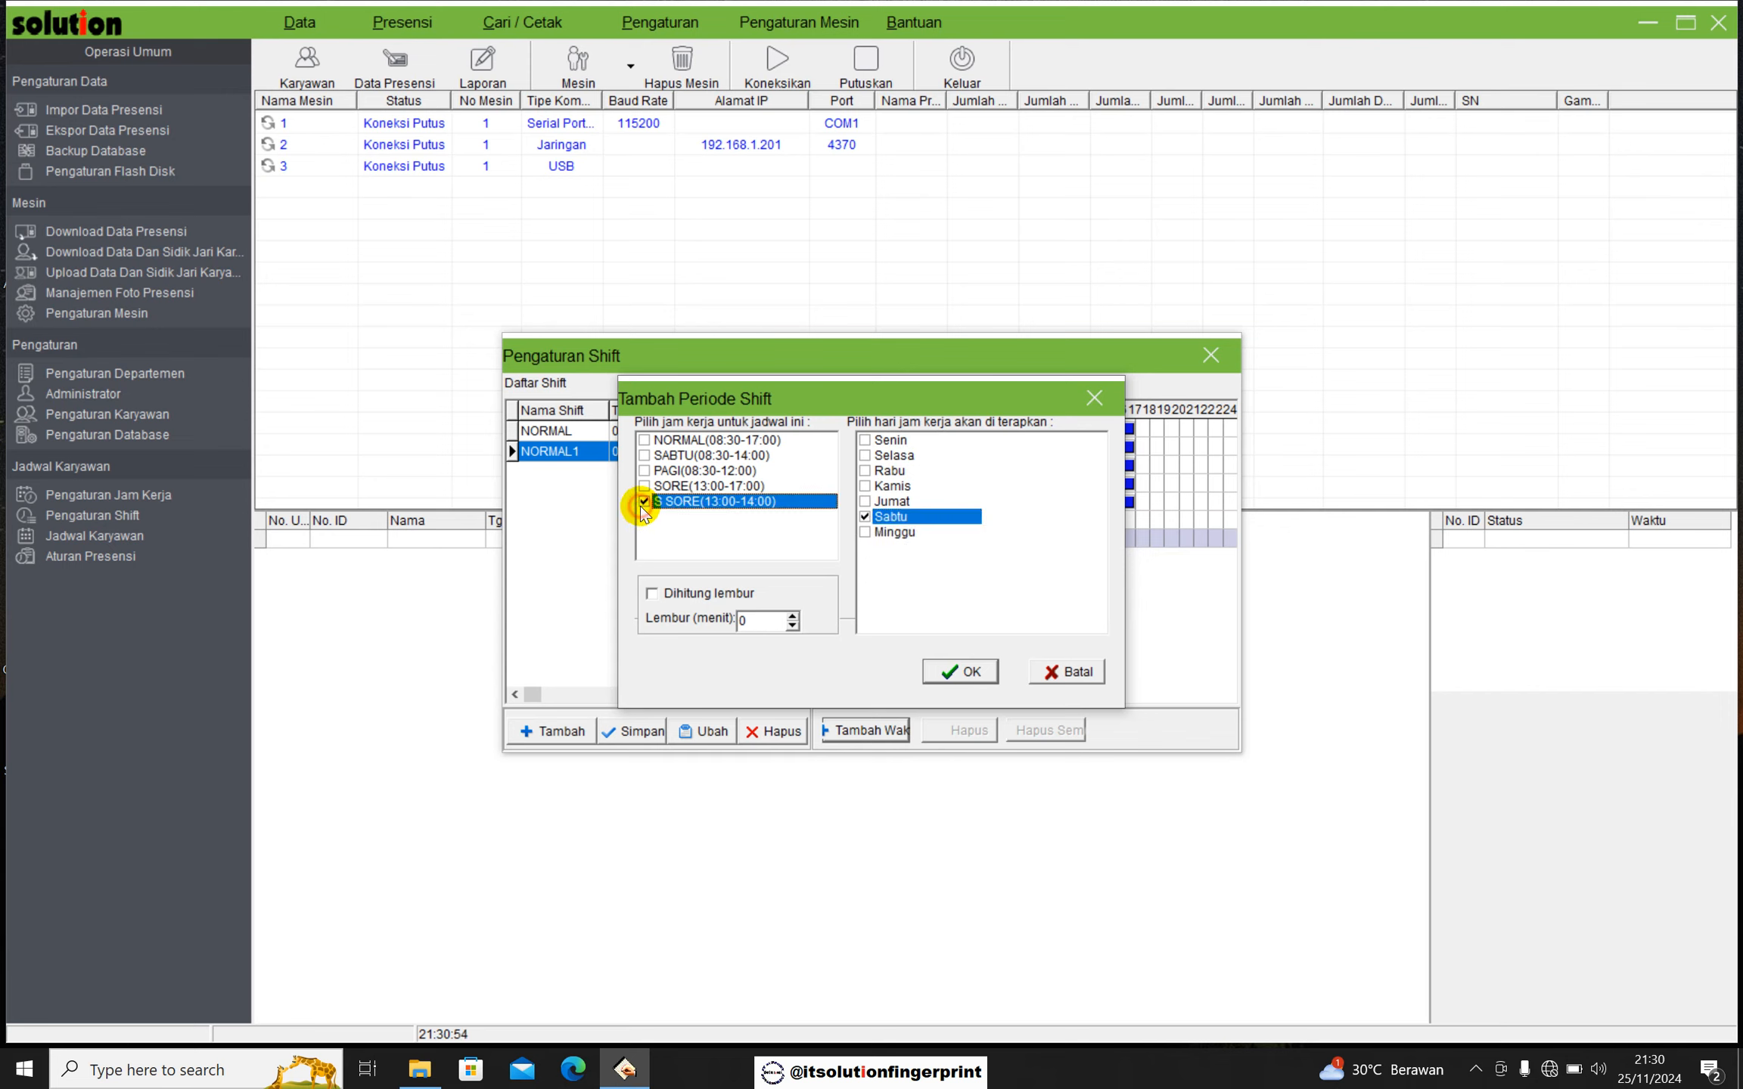
pyautogui.click(945, 675)
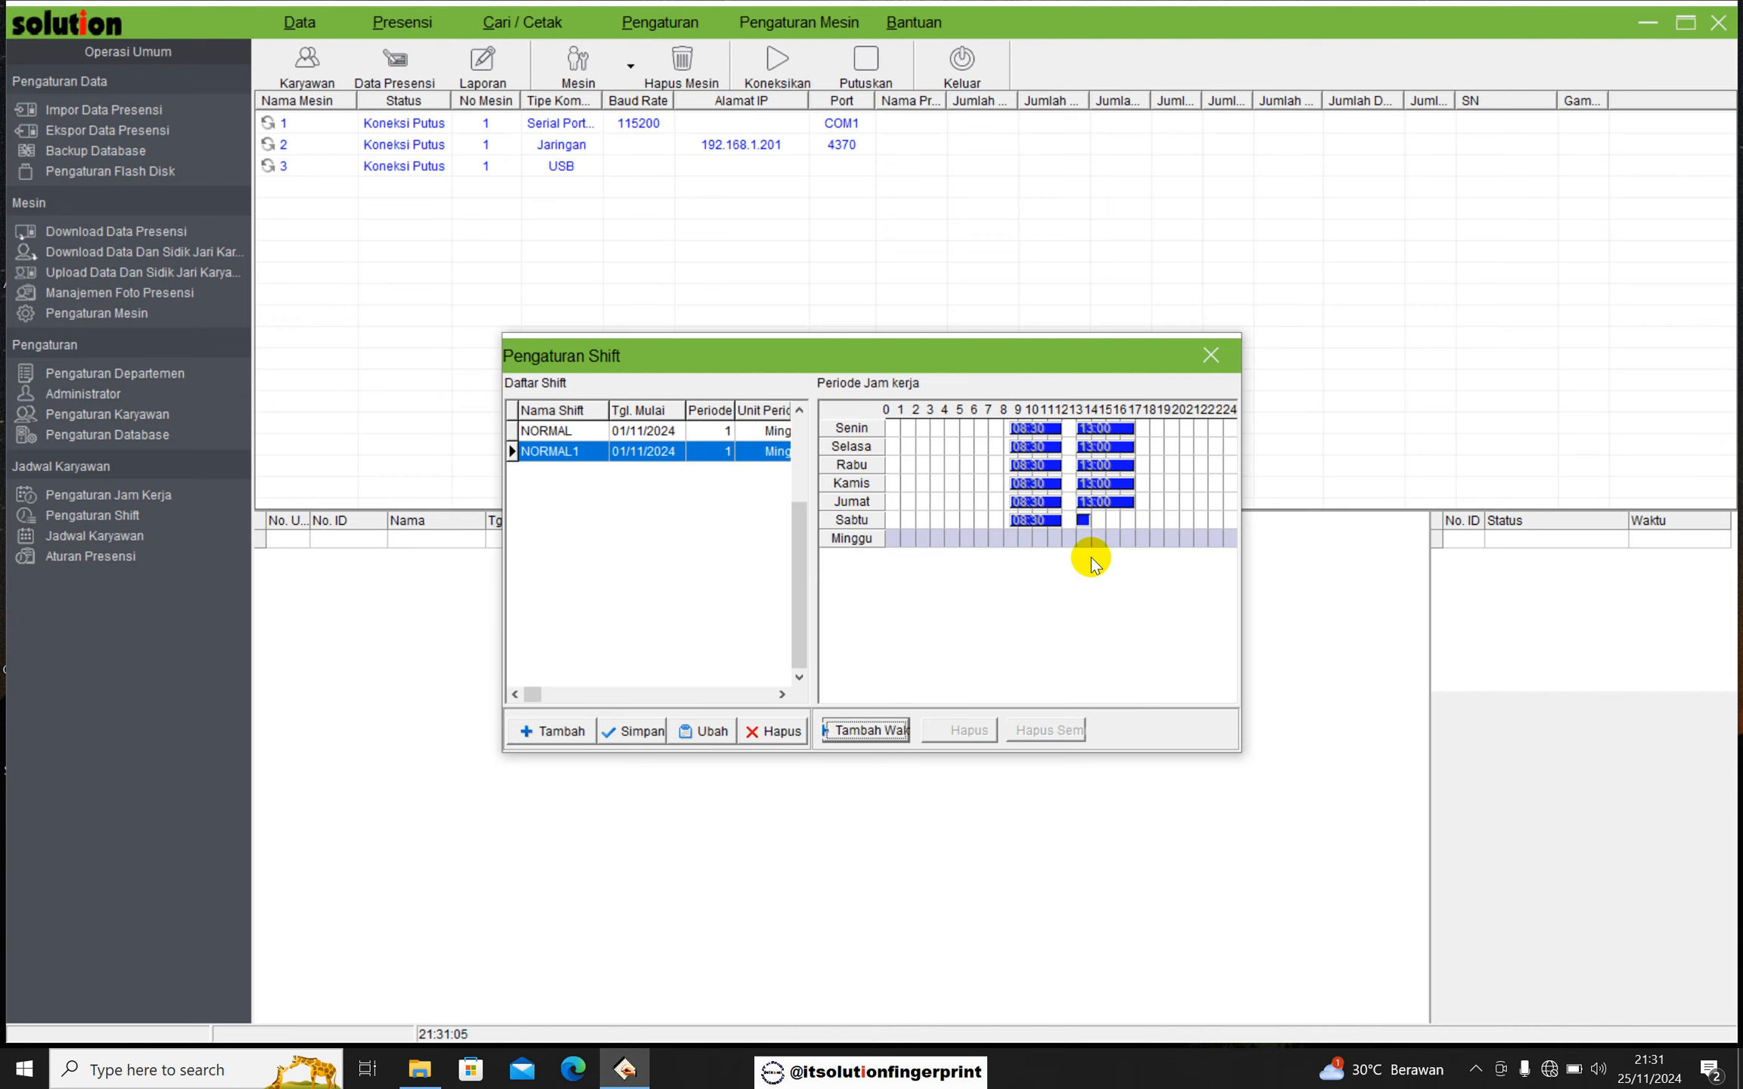
pyautogui.click(635, 732)
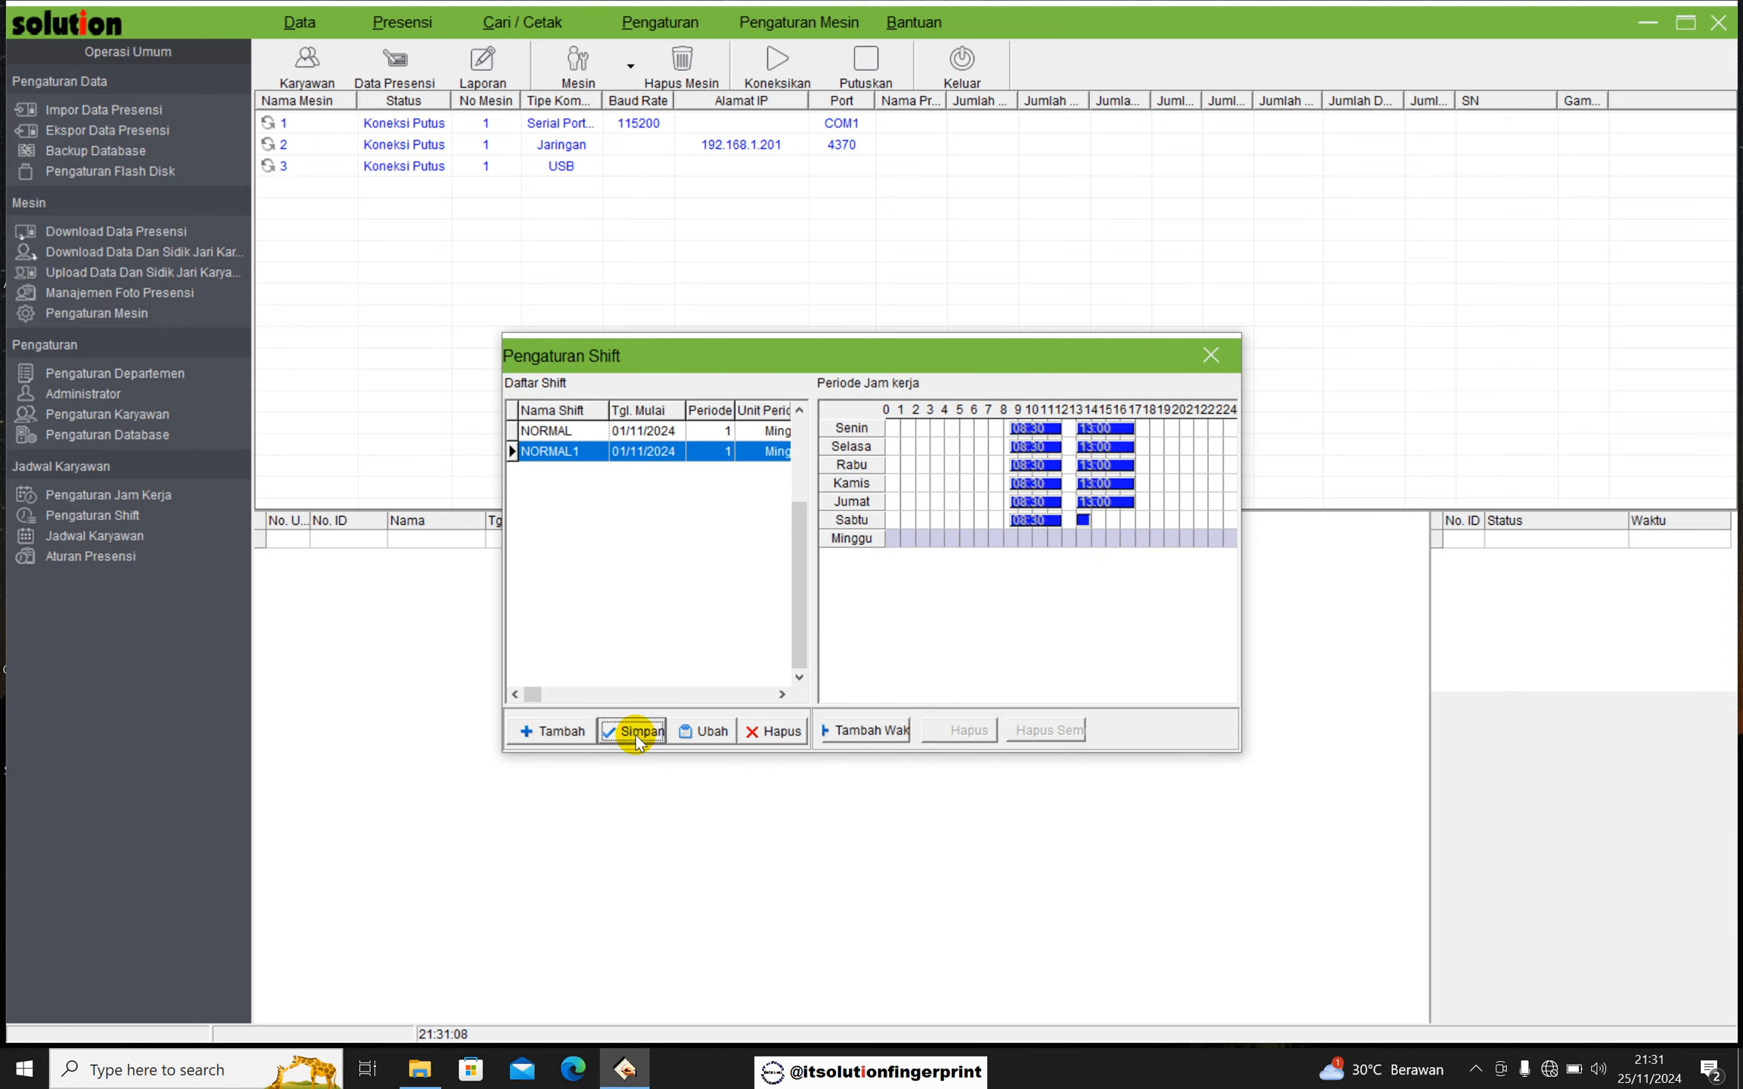
pyautogui.click(1210, 362)
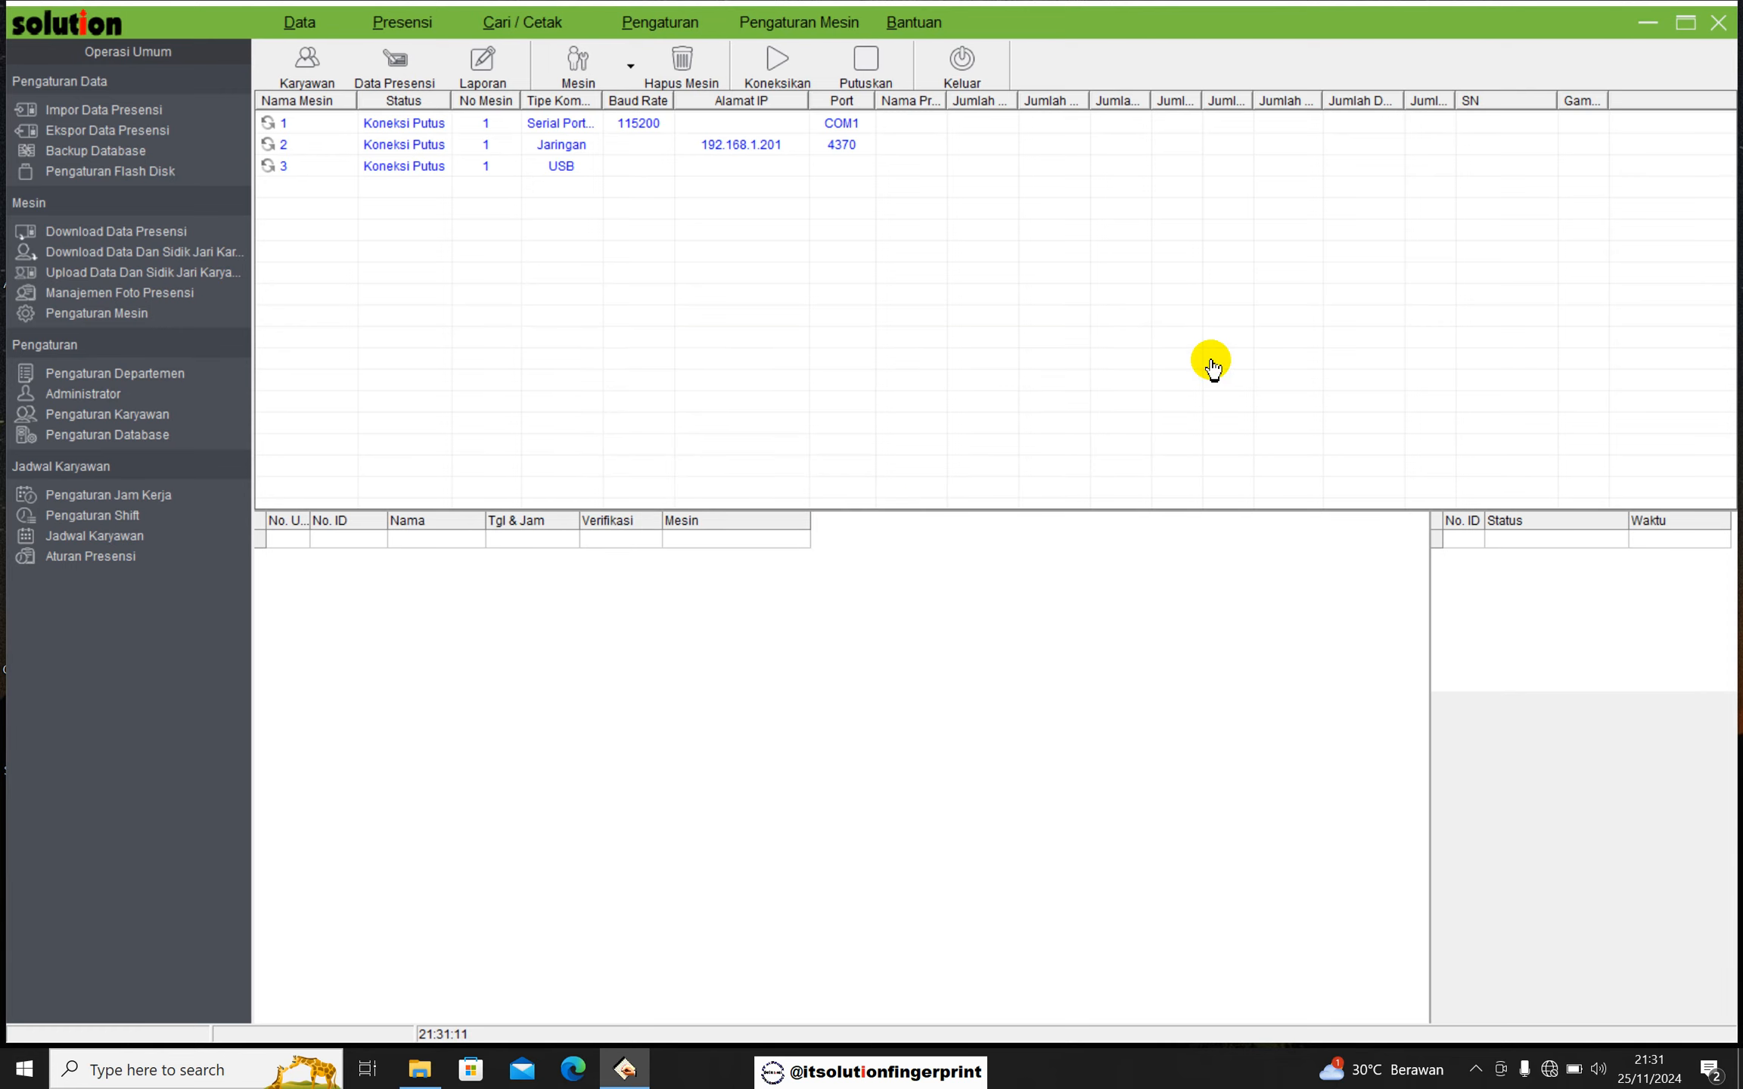
# Select all employees in the work schedule and remove the NORMAL shift from their active schedule list
pyautogui.click(139, 544)
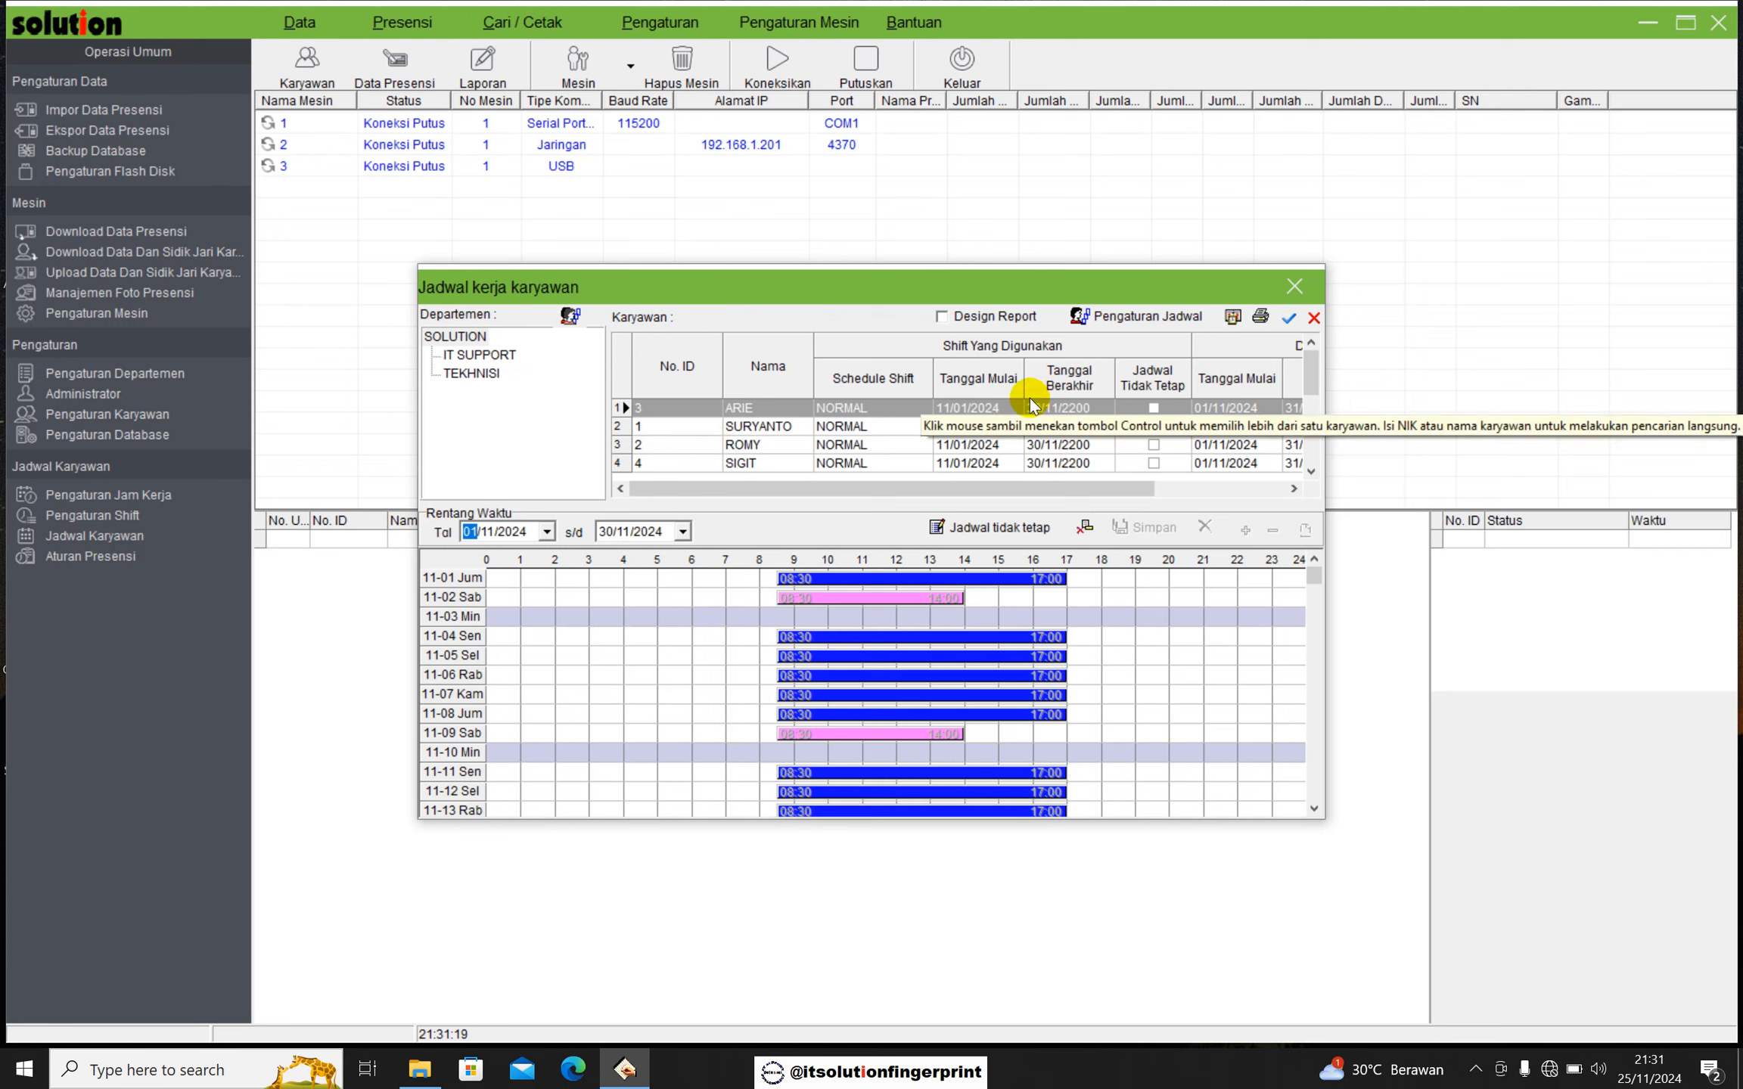
pyautogui.click(1290, 322)
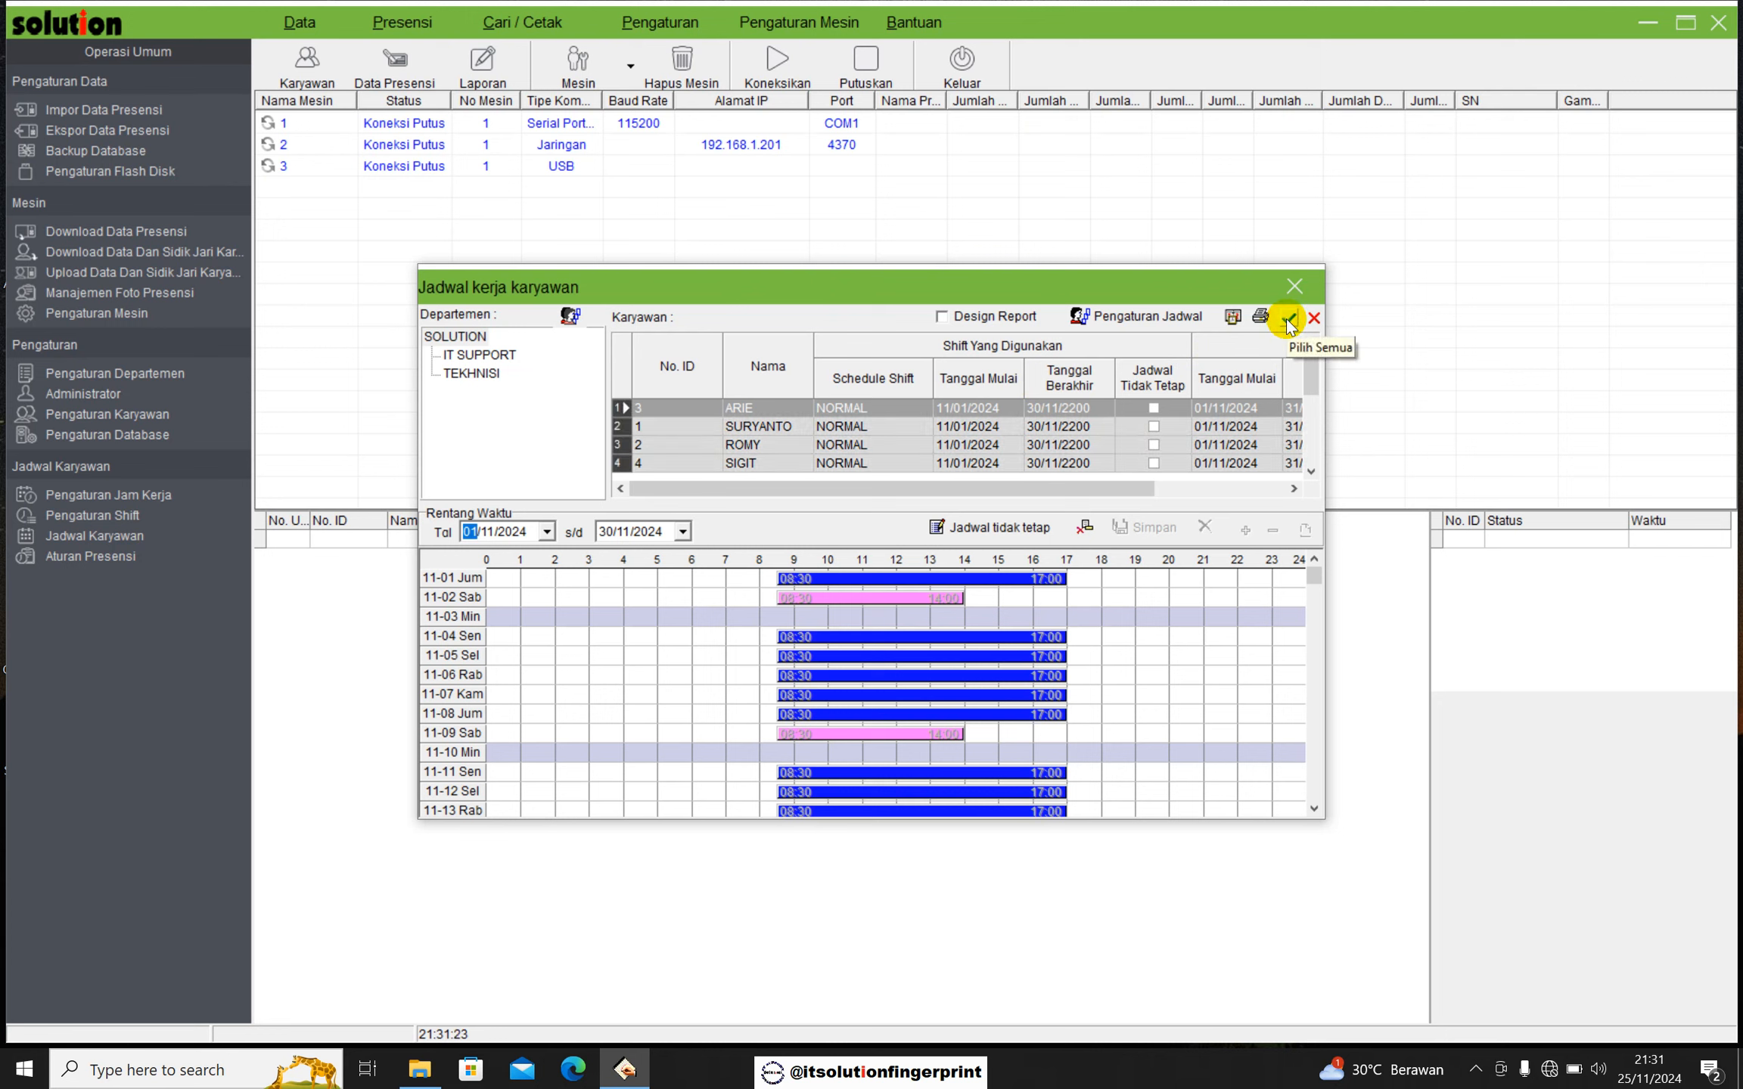
pyautogui.click(1120, 330)
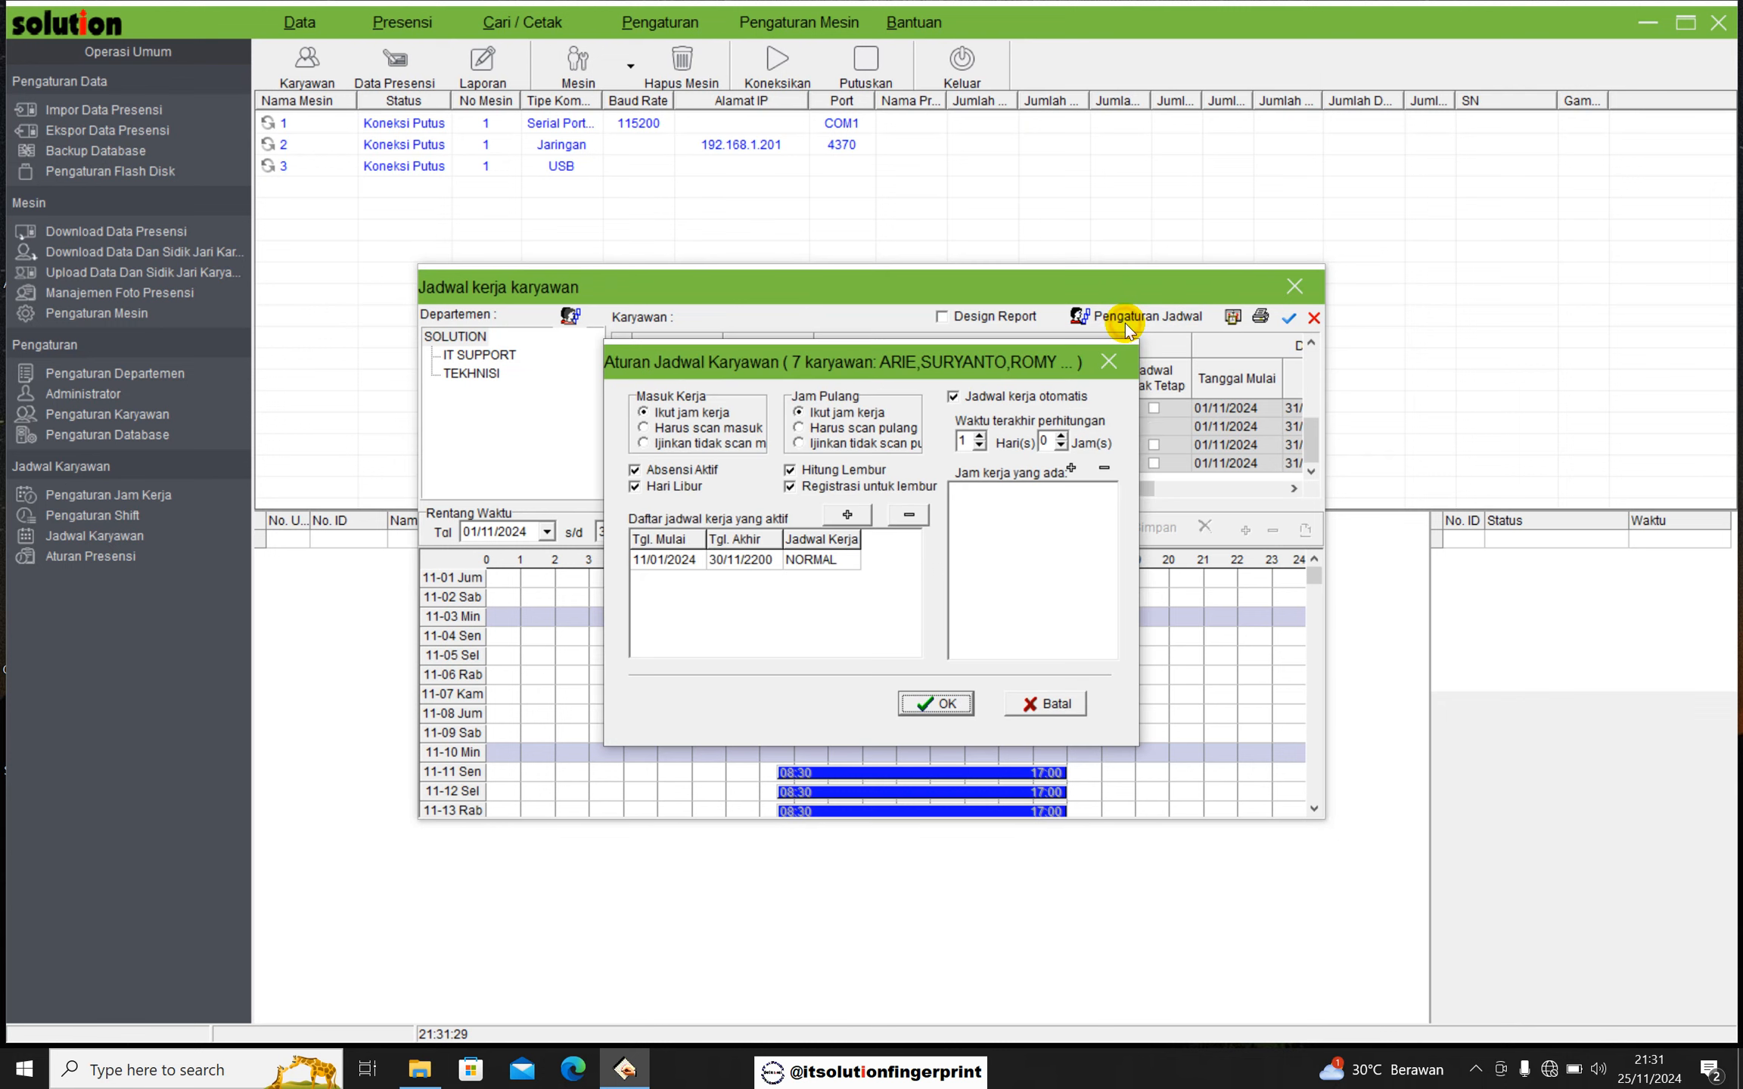
pyautogui.click(830, 567)
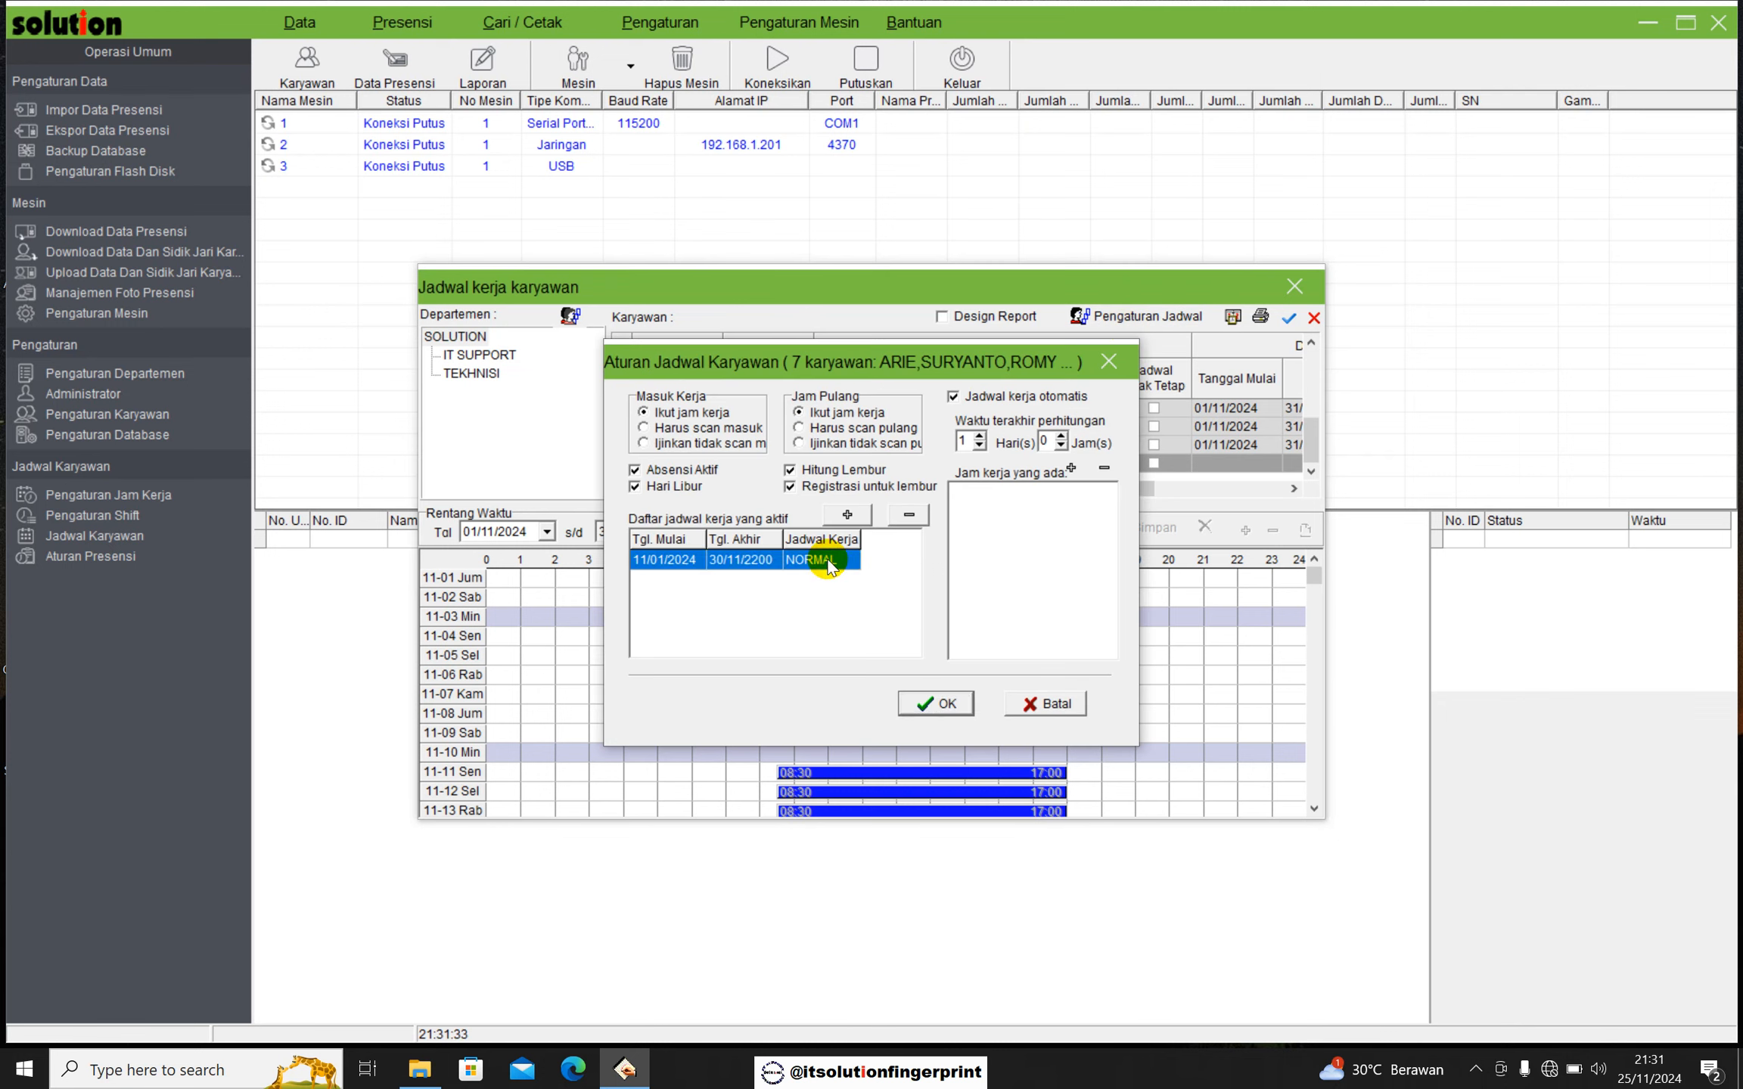
pyautogui.click(909, 515)
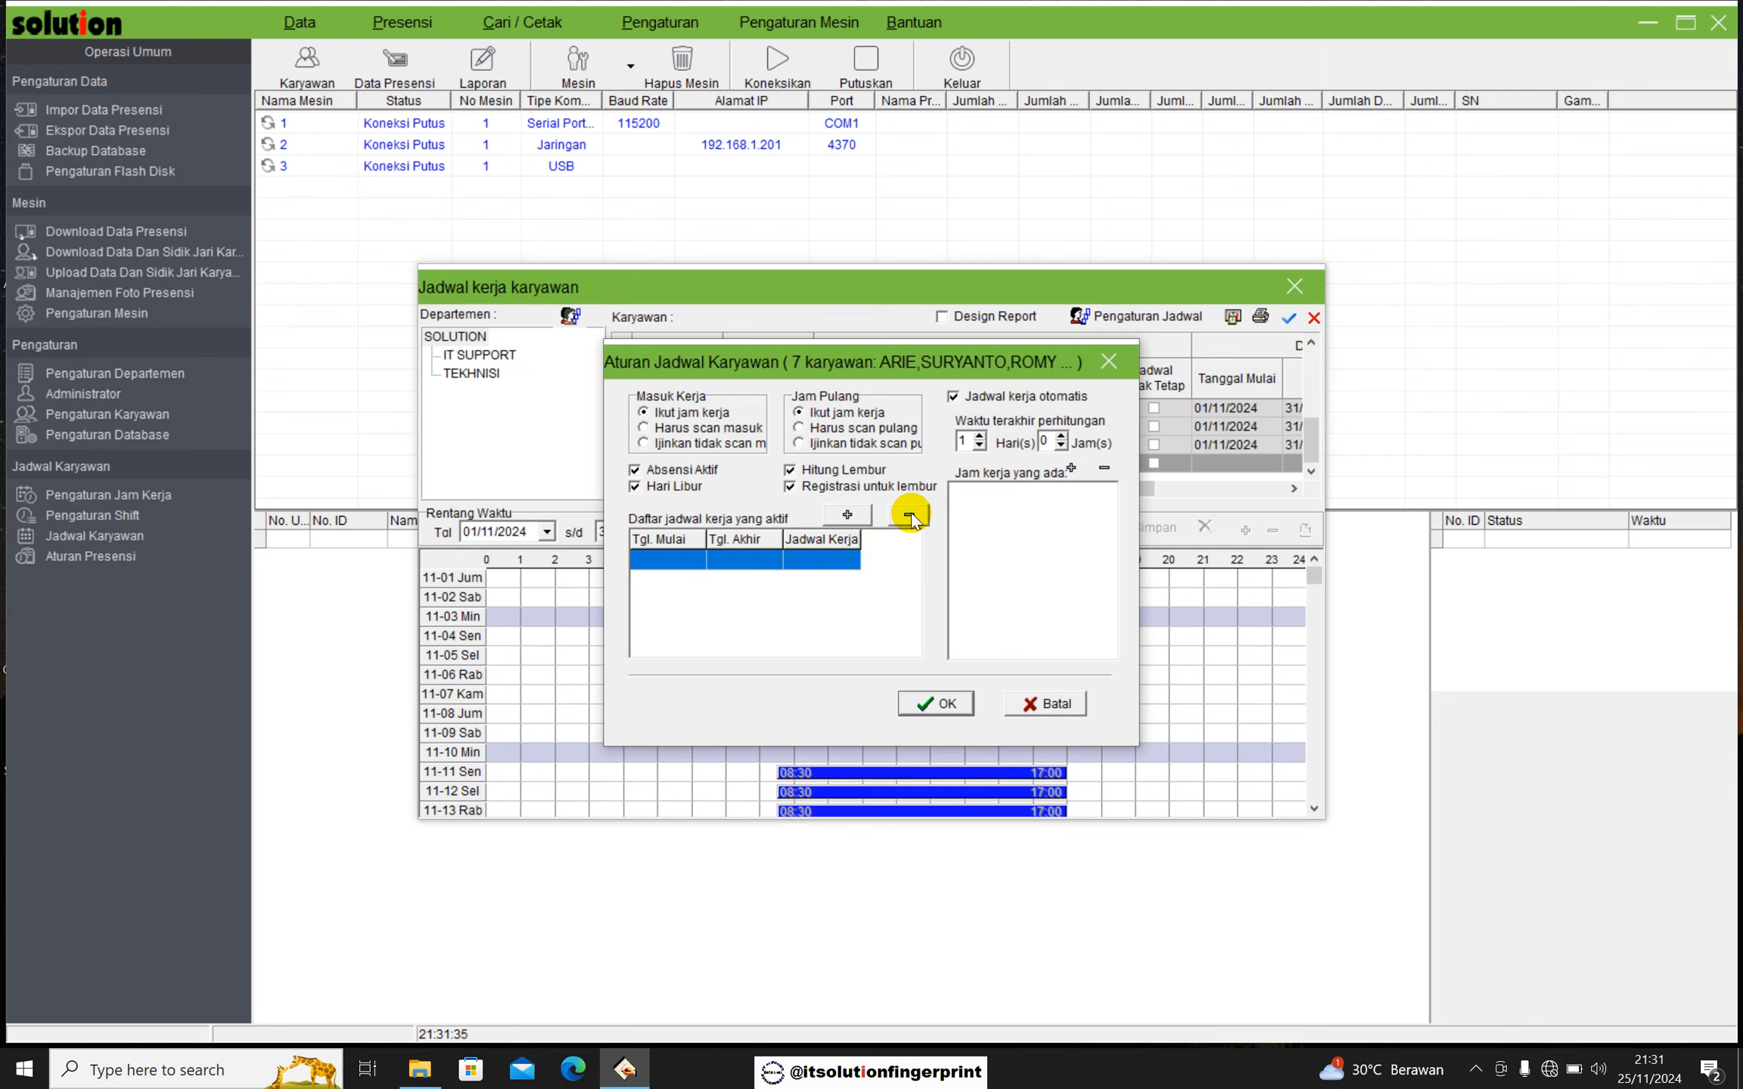
# Assign the NORMAL1 shift to the selected employees from 01/11/2024 to 30/11/2200, confirm the schedule rules and close the employee work schedule
pyautogui.click(848, 517)
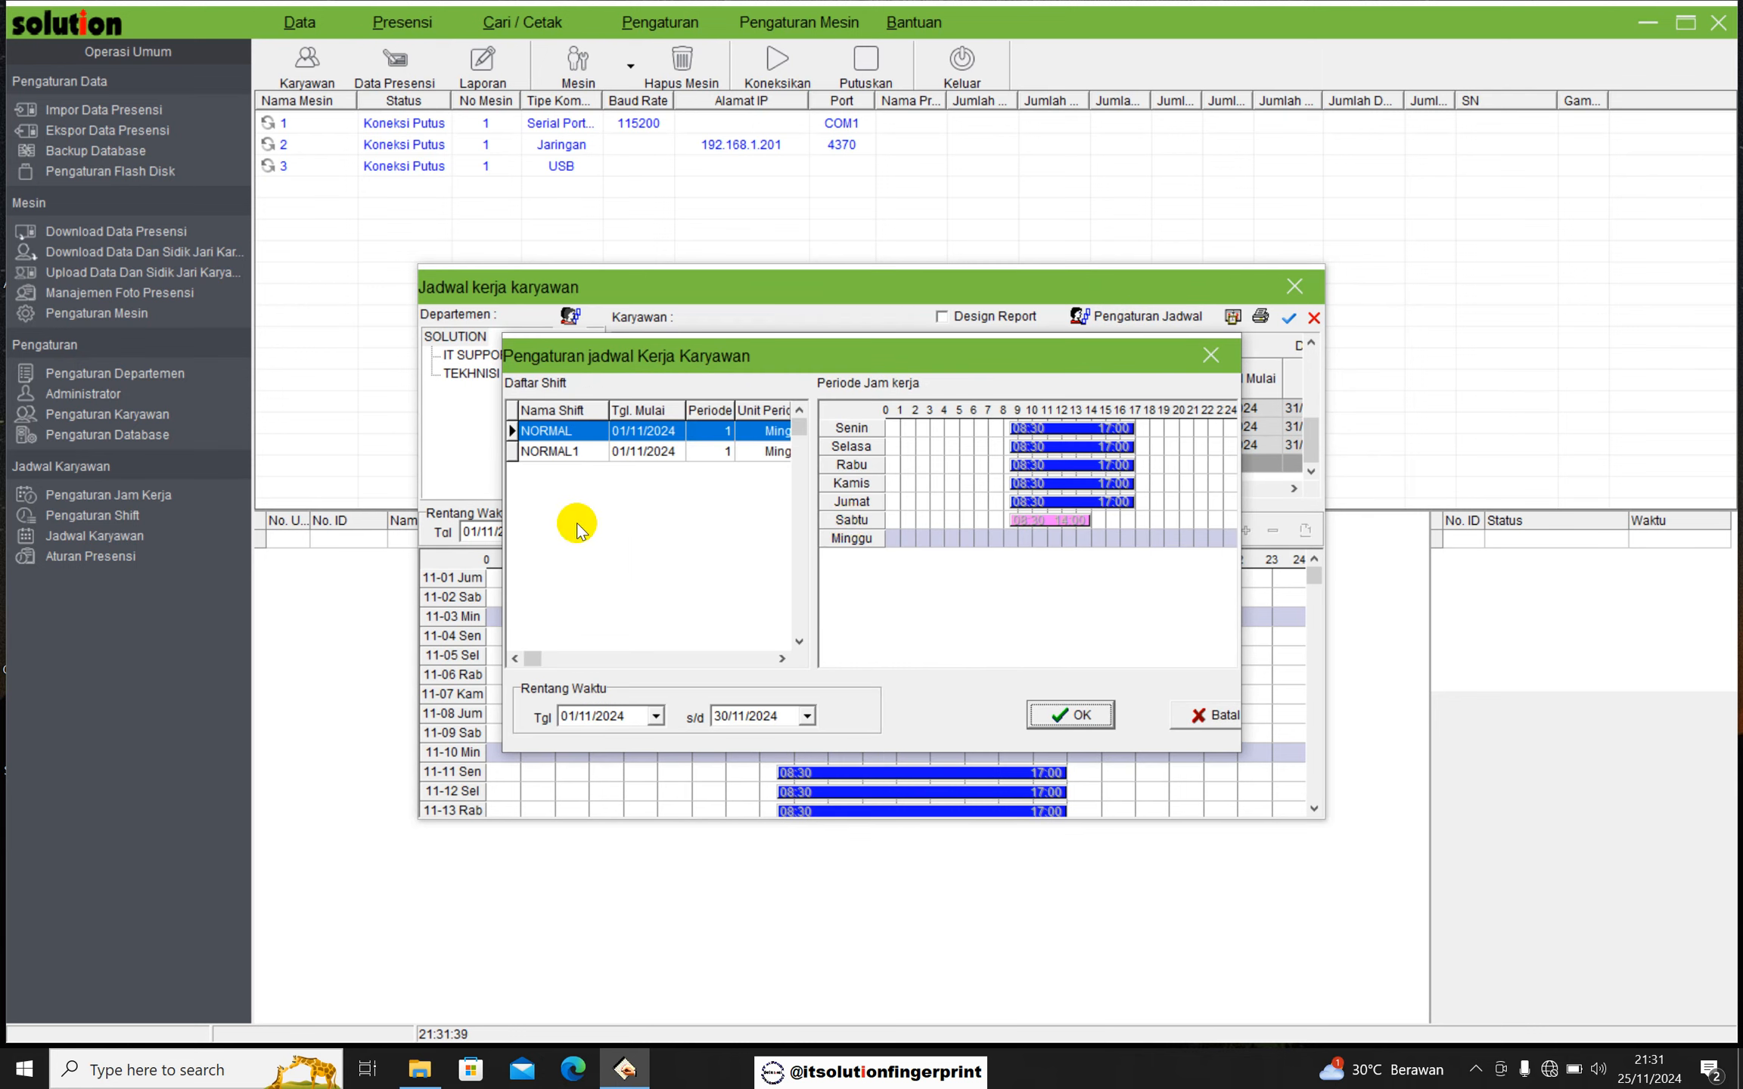
pyautogui.click(569, 454)
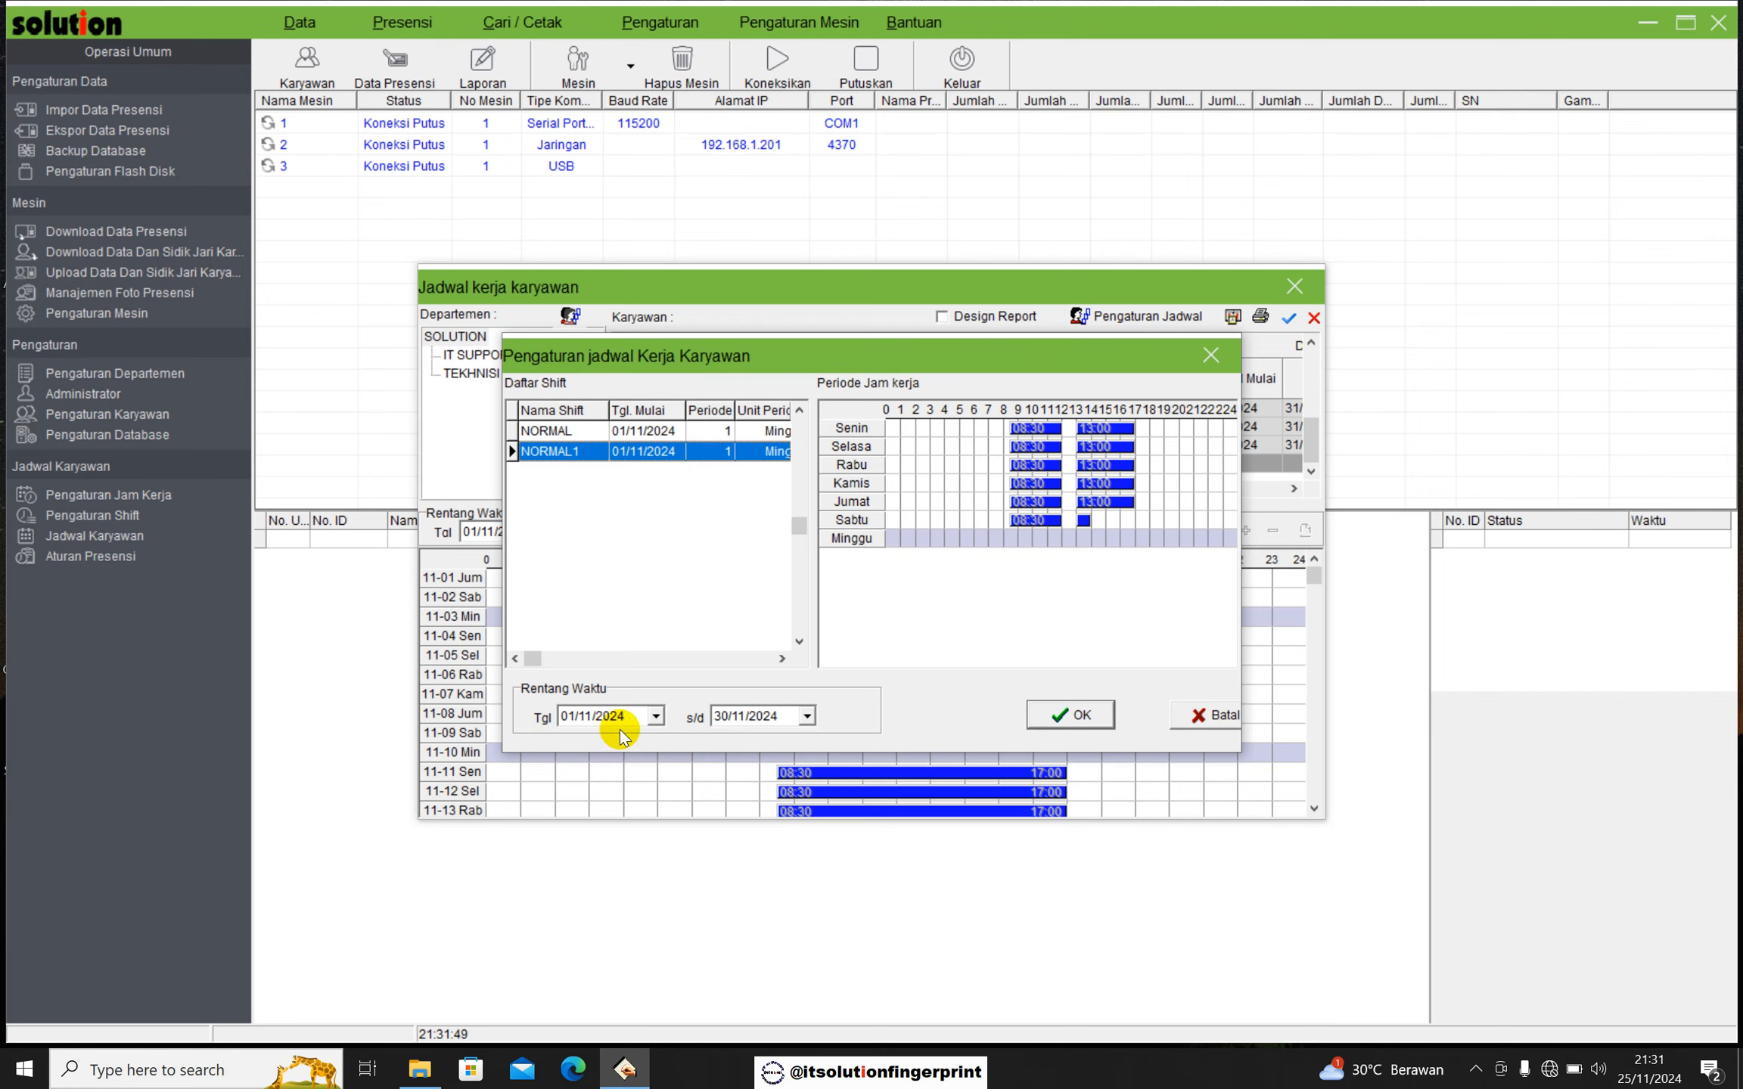
pyautogui.click(778, 723)
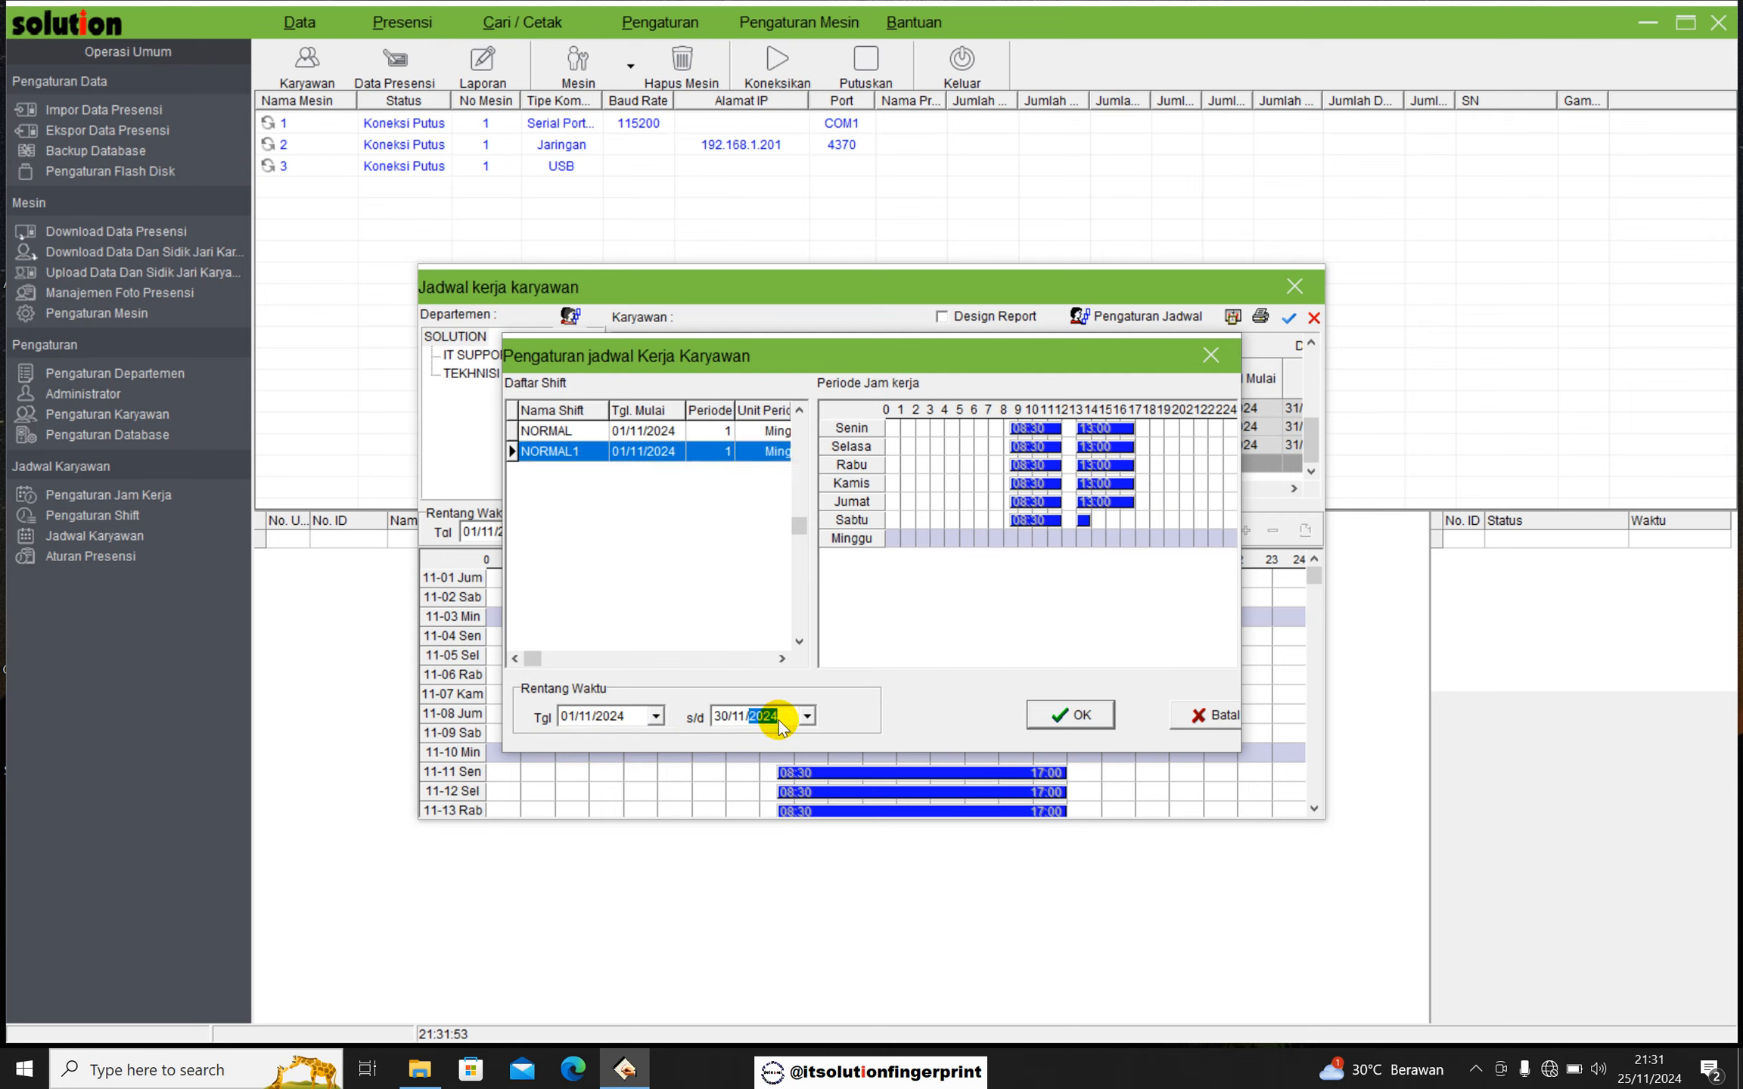
pyautogui.write('2200')
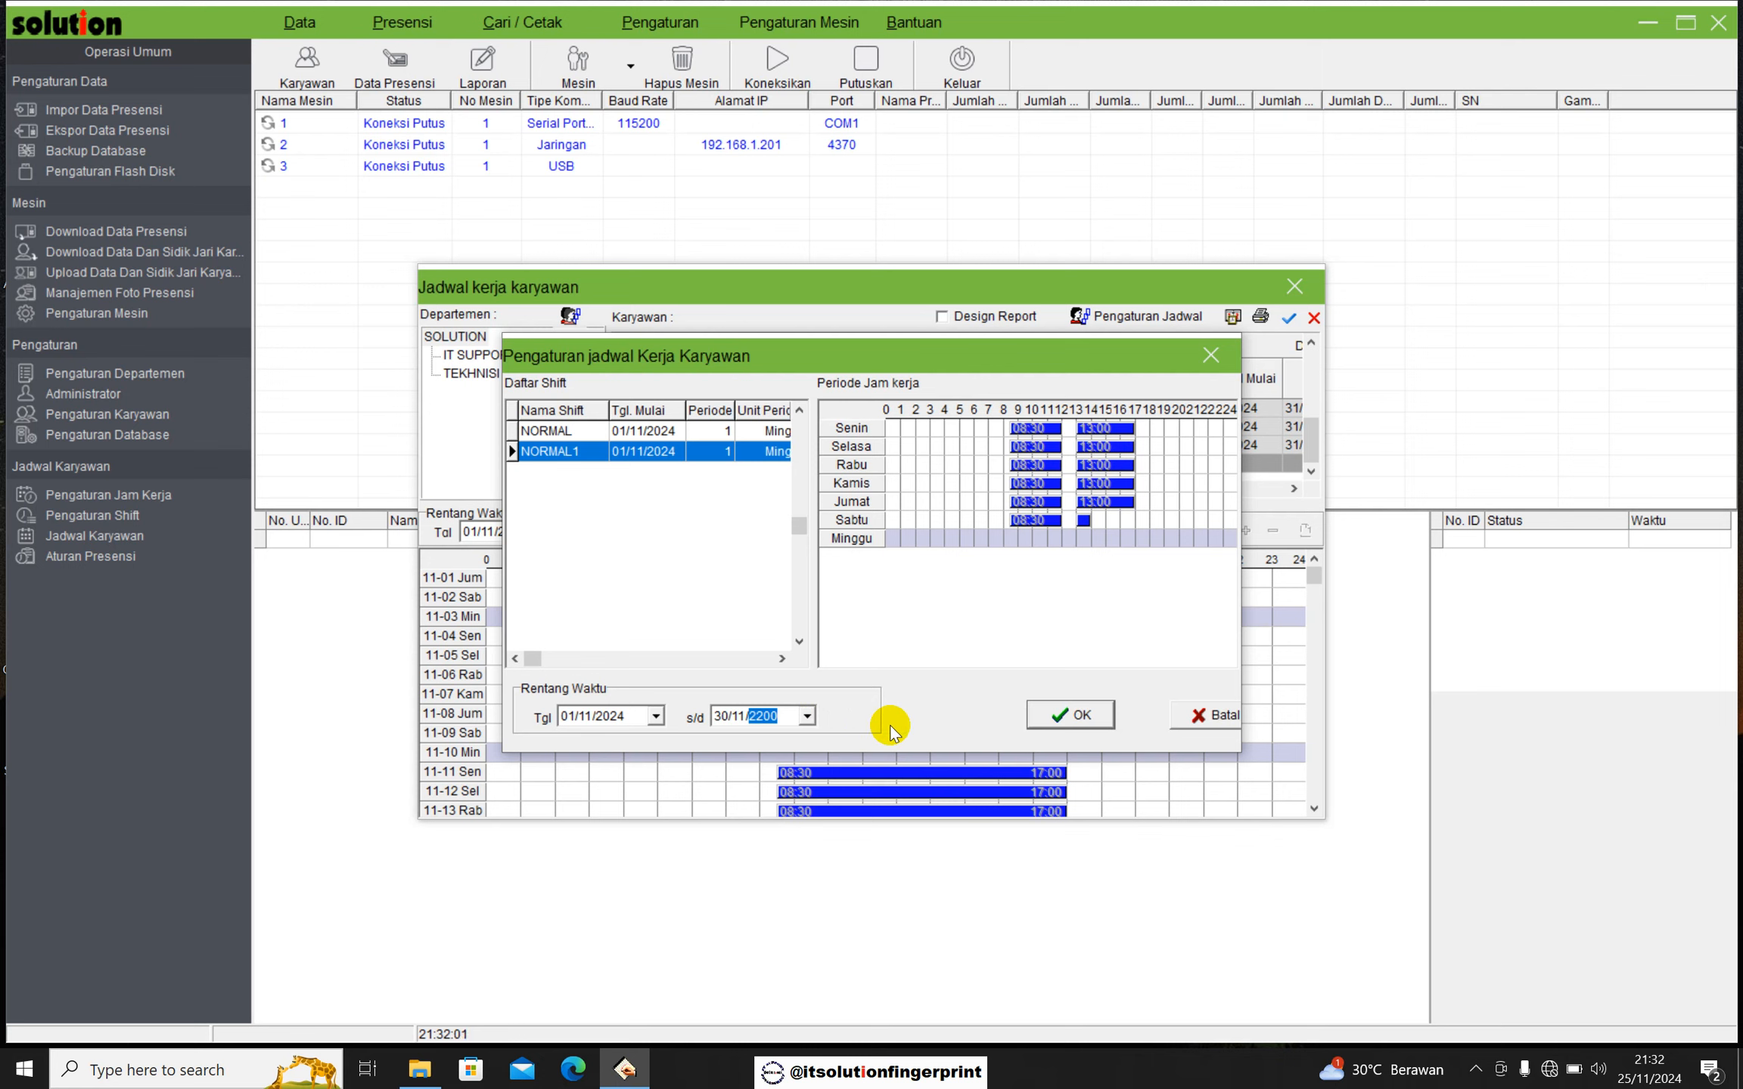
pyautogui.click(1063, 717)
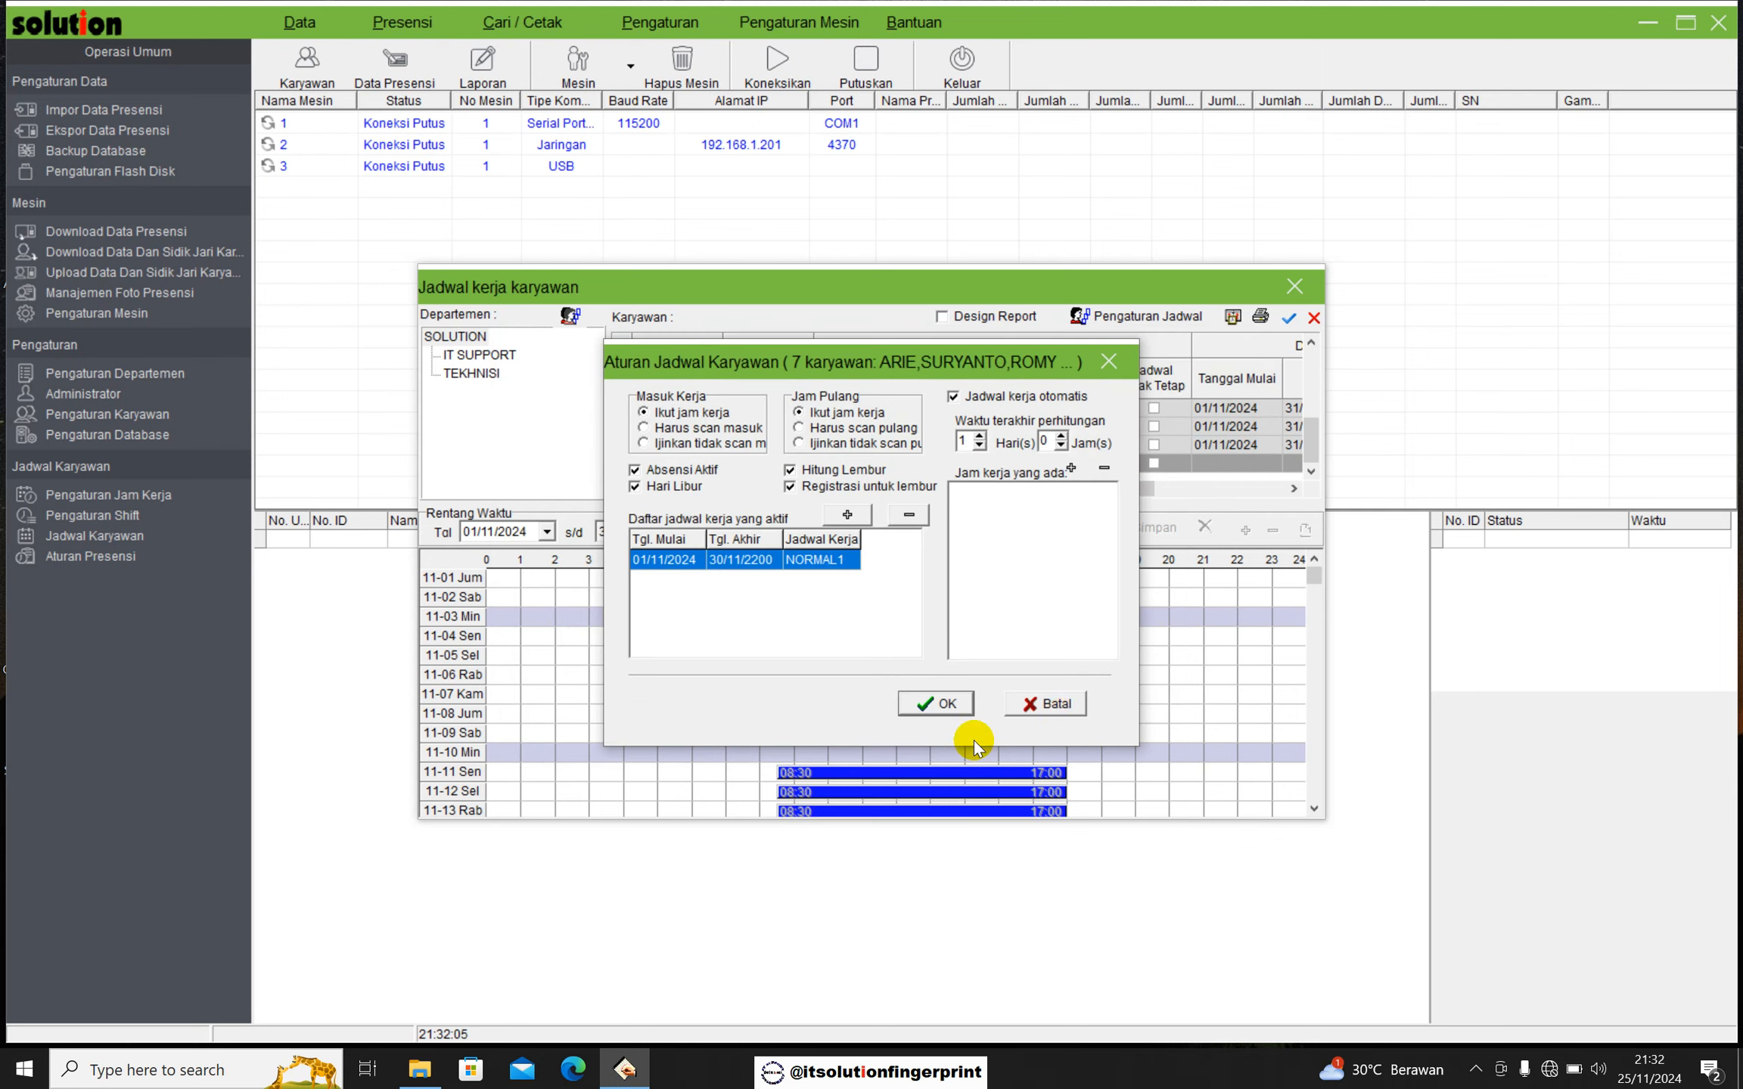
pyautogui.click(942, 704)
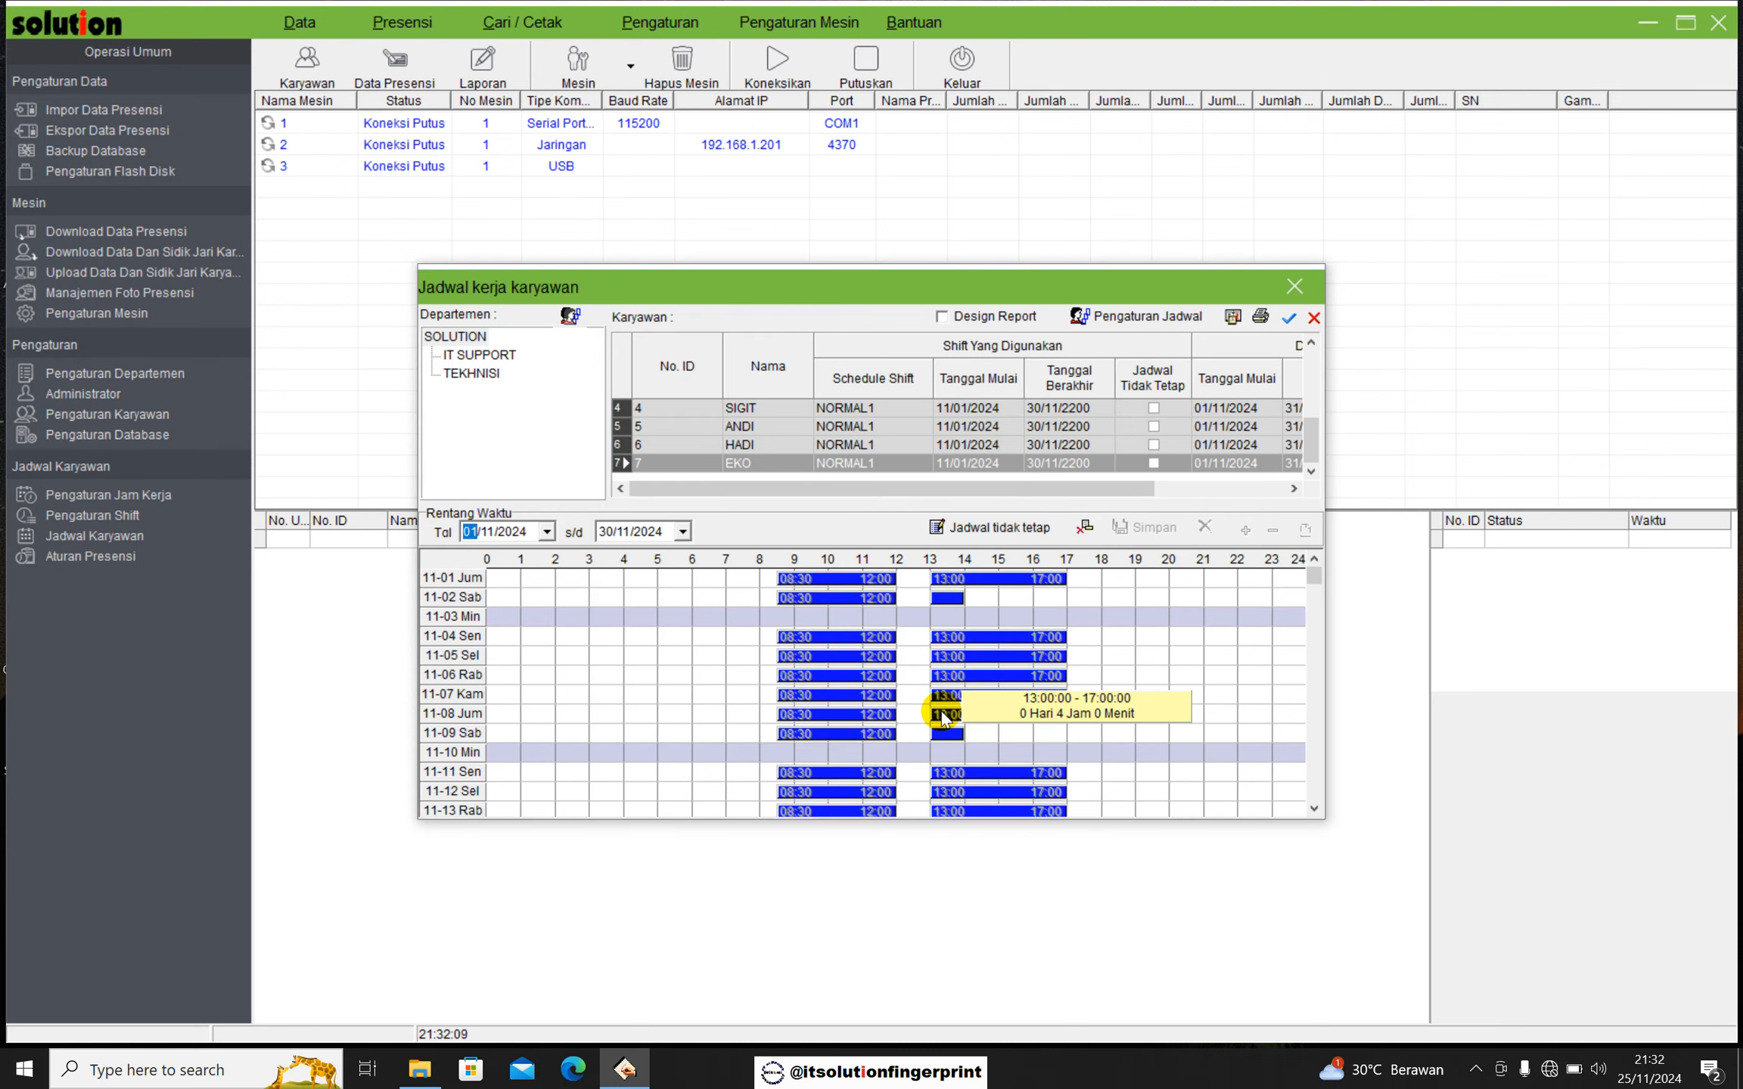
pyautogui.click(1292, 288)
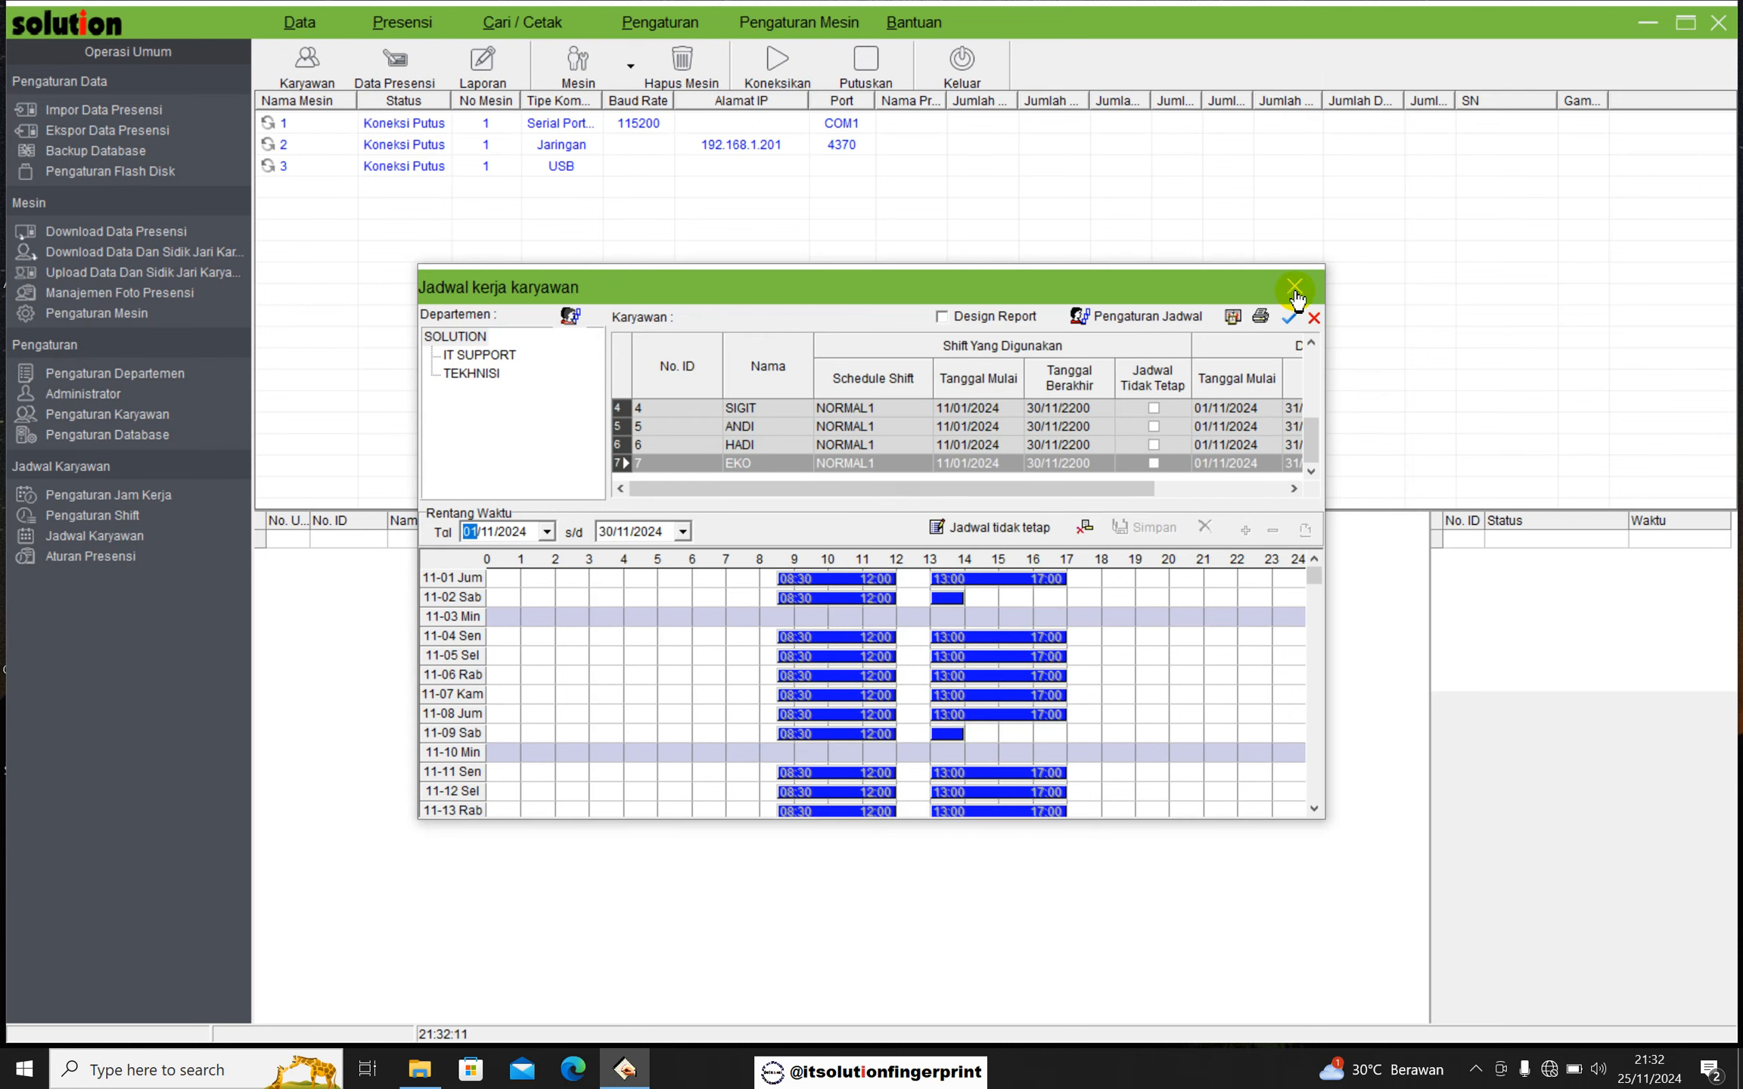
pyautogui.click(1292, 292)
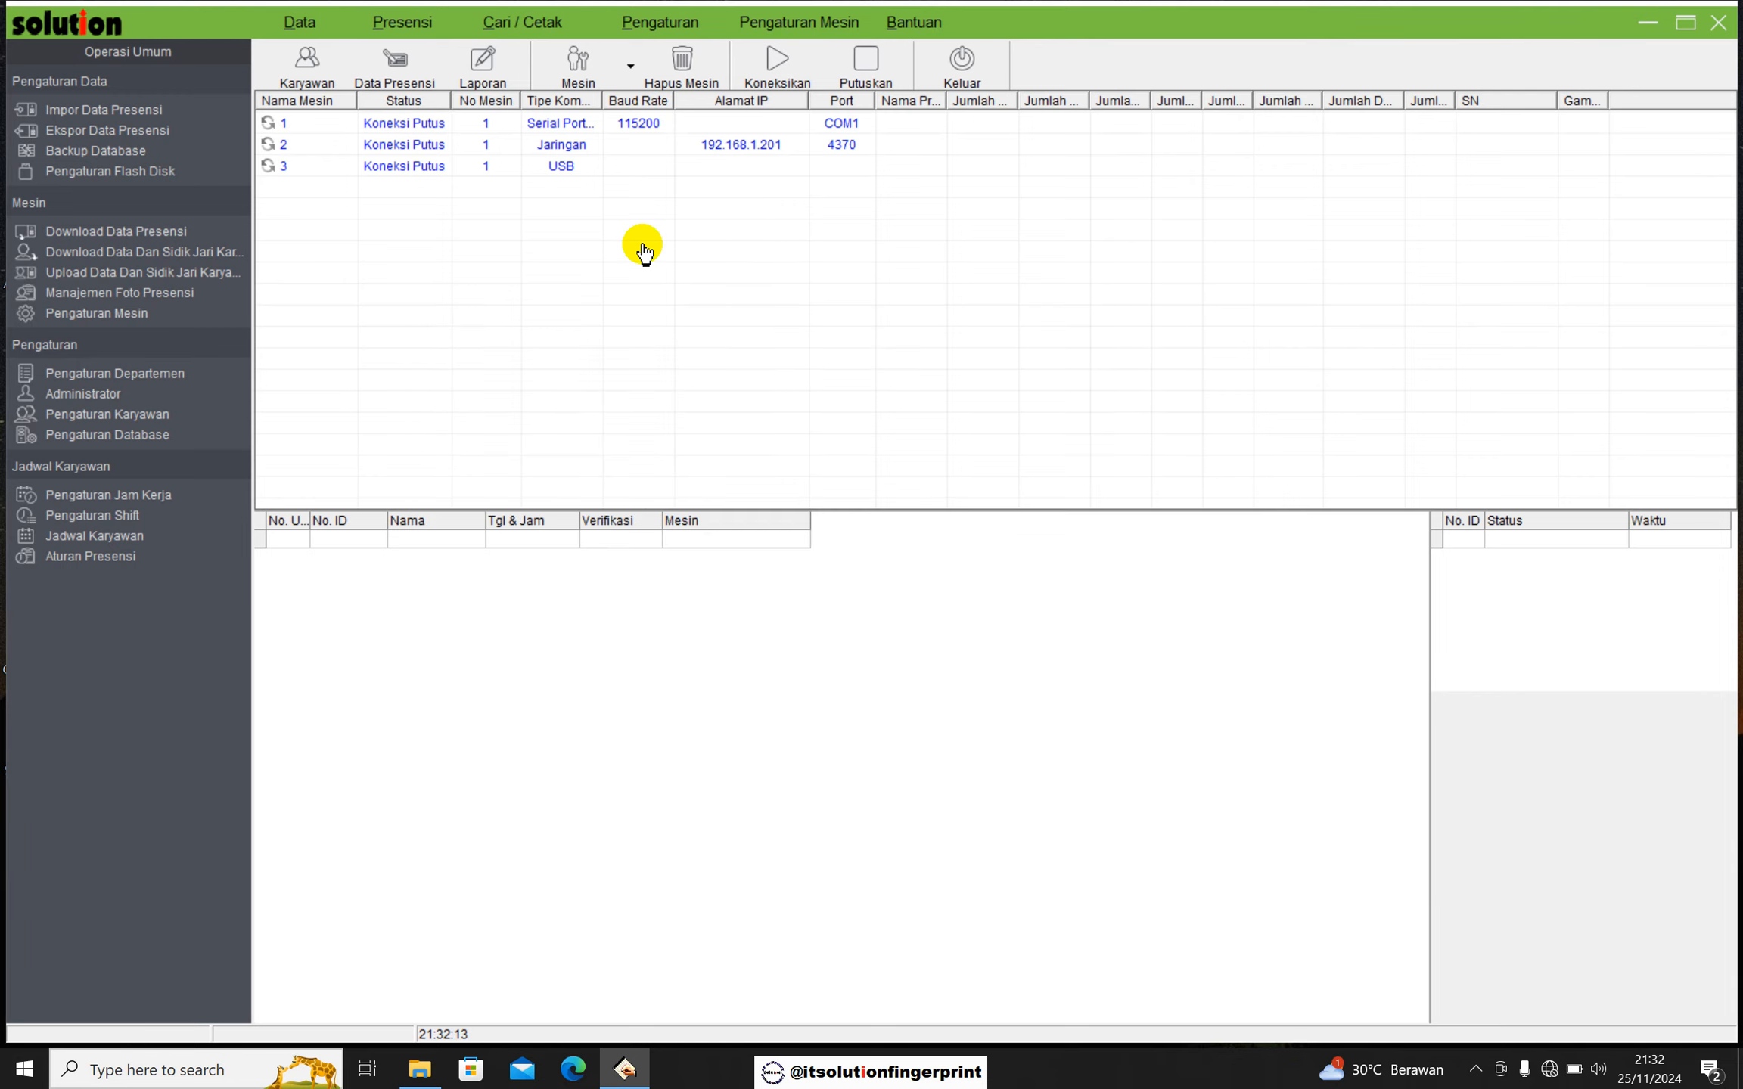
# Calculate the attendance report for all SOLUTION employees from 01/11/2024 to 30/11/2024, preview the Laporan Detail Harian, and close the preview
pyautogui.click(482, 66)
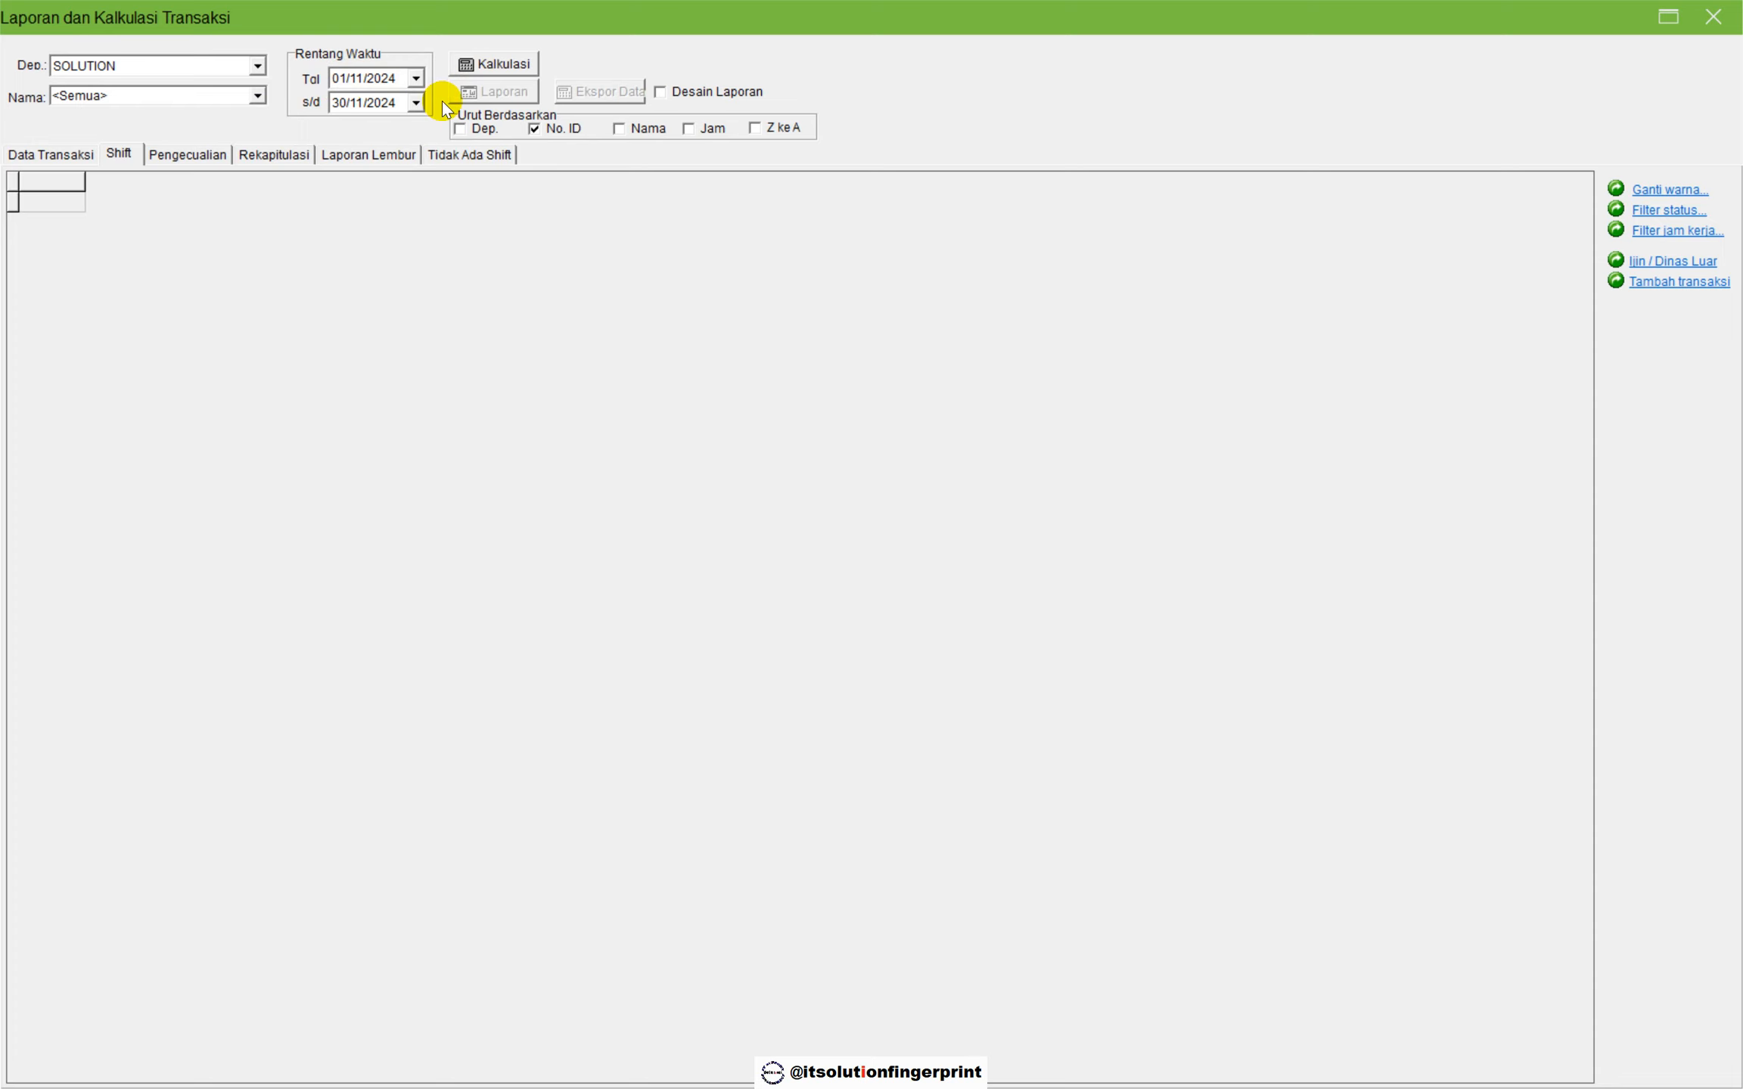
pyautogui.click(490, 68)
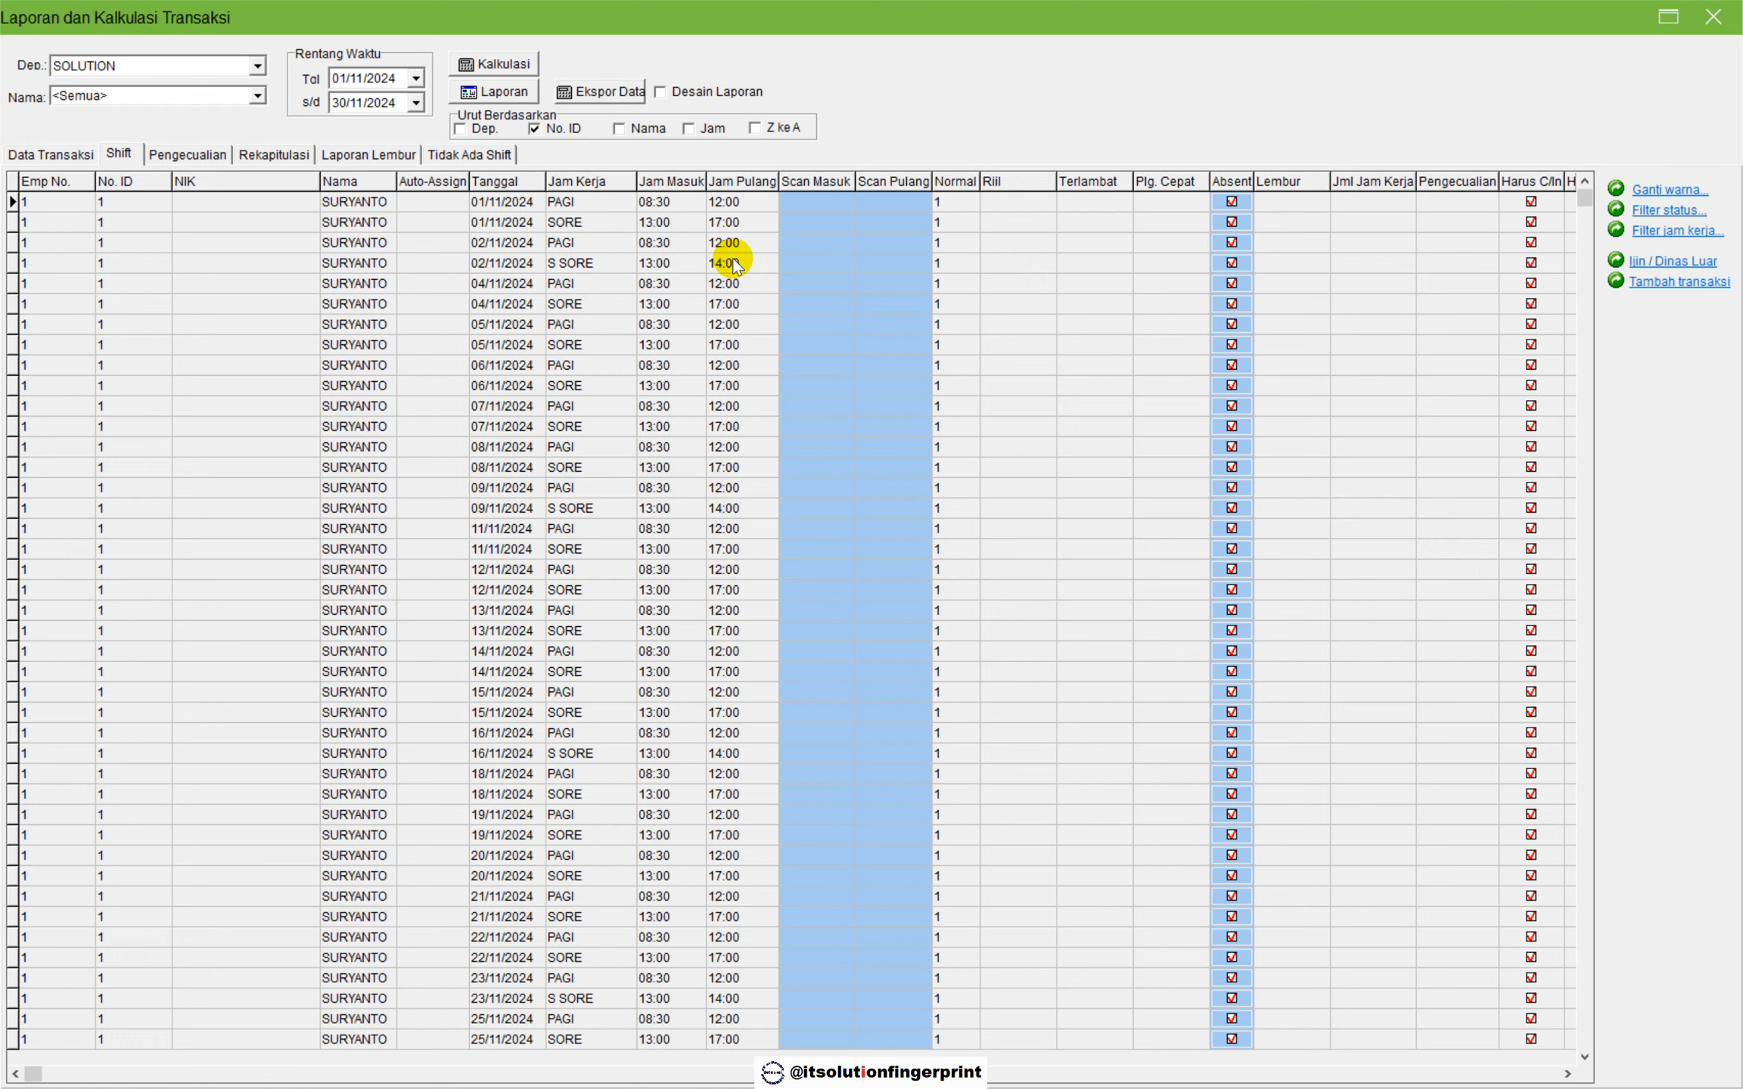
pyautogui.click(500, 99)
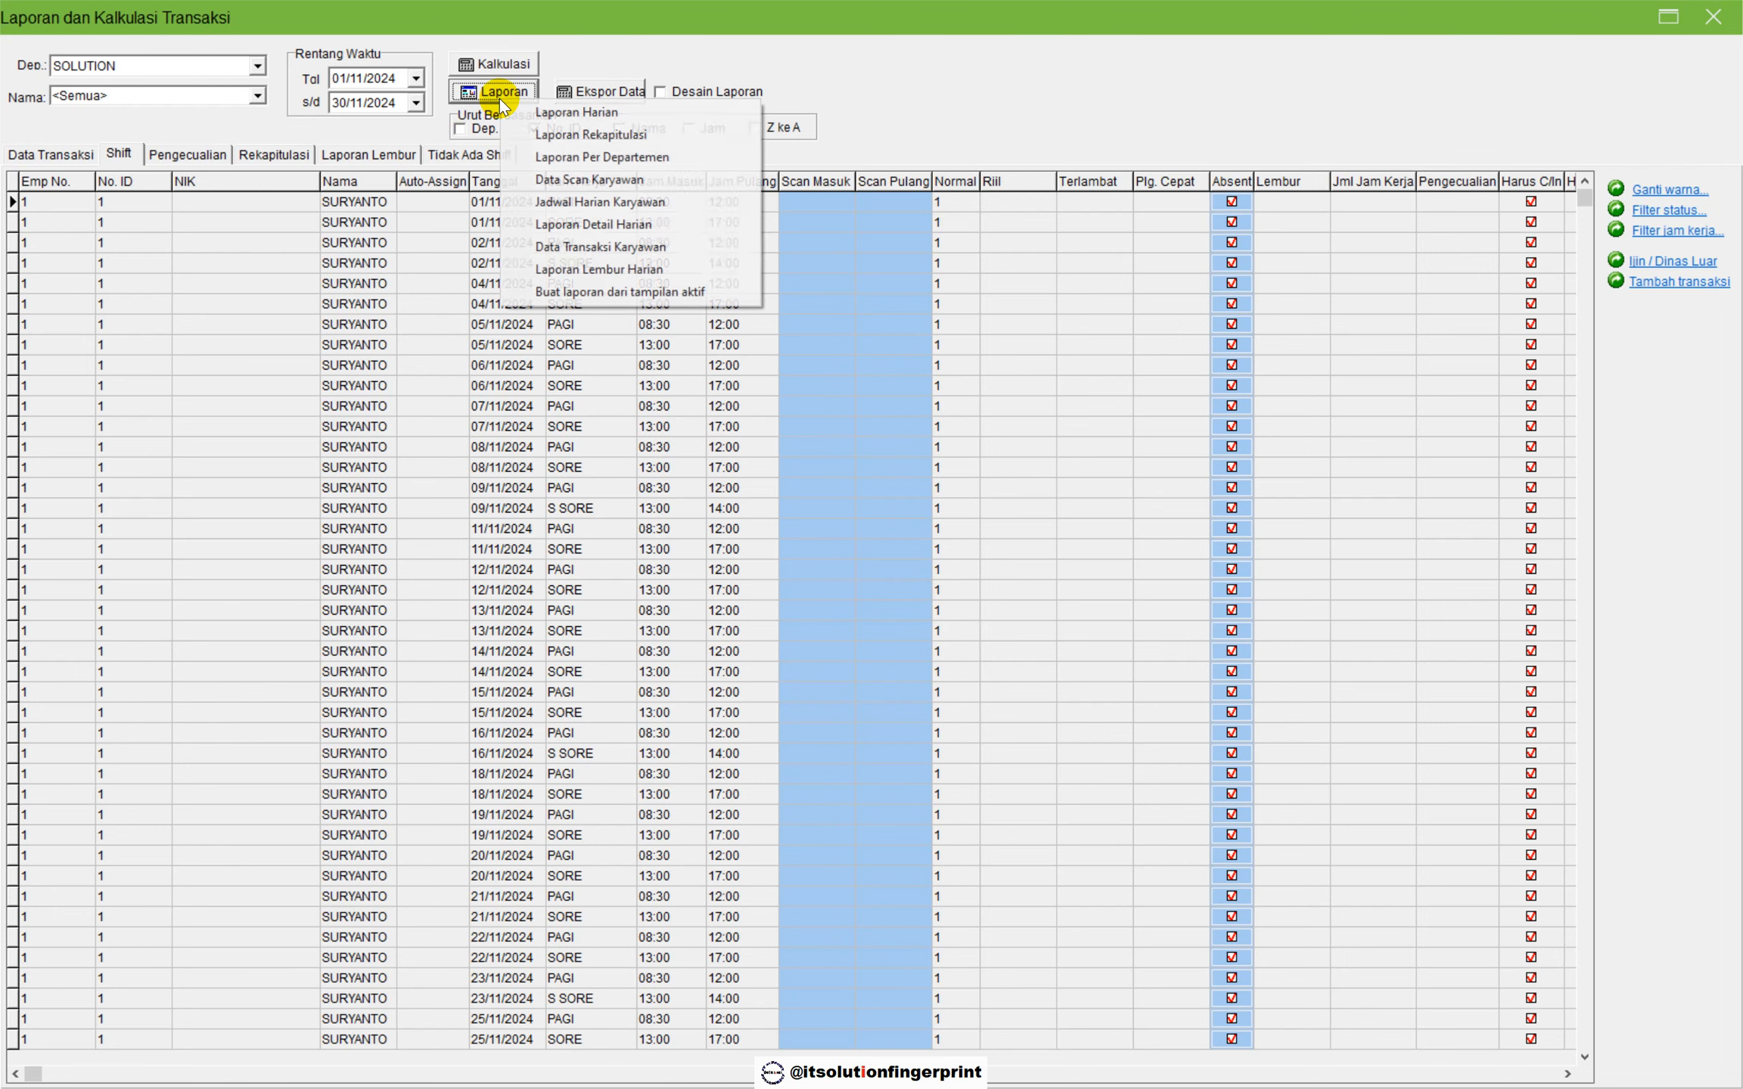
pyautogui.click(591, 224)
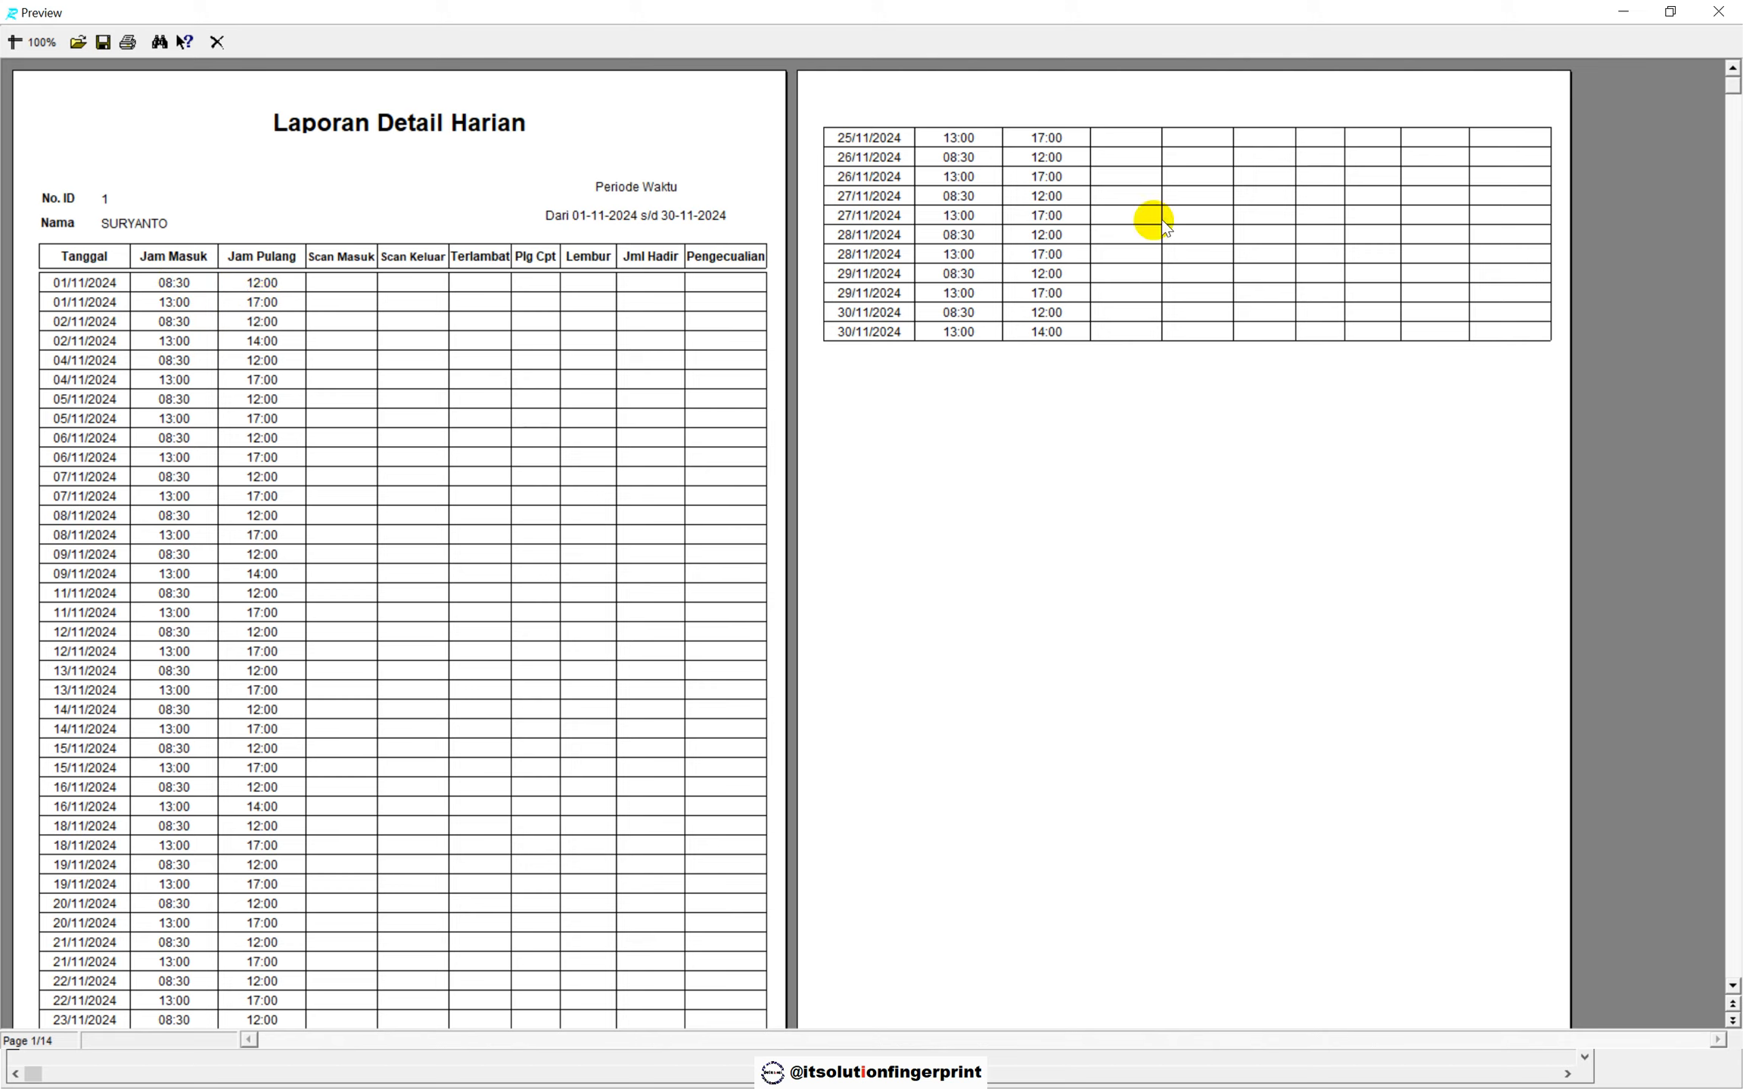
pyautogui.click(1716, 16)
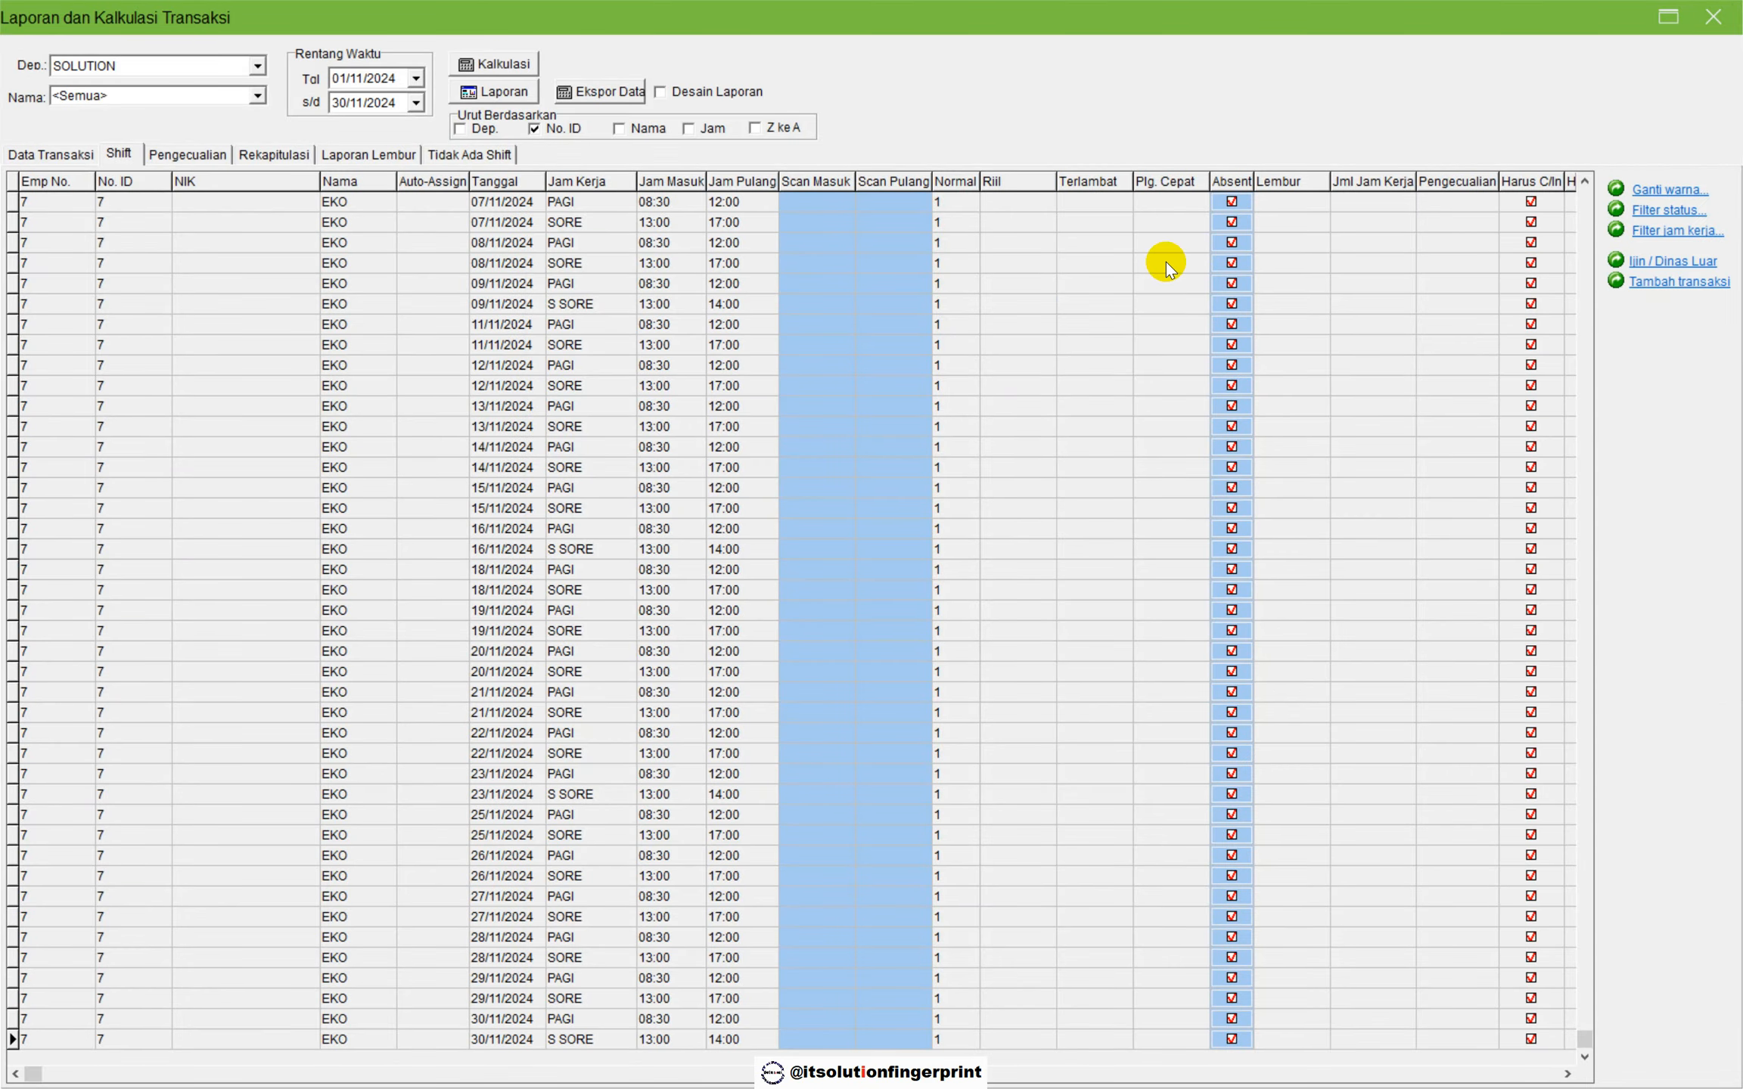